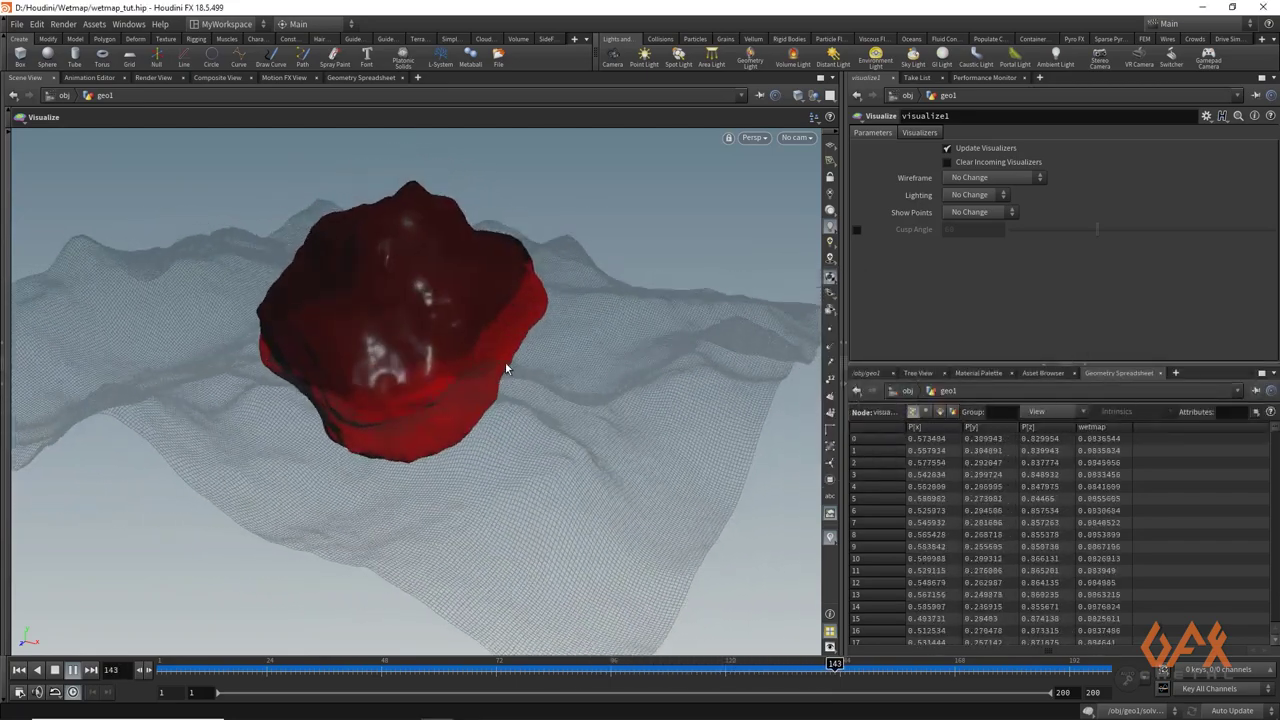
Step: Play the finished wetmap animation and examine the rock and water surface from several angles
key(space)
drag(566, 363, 371, 394)
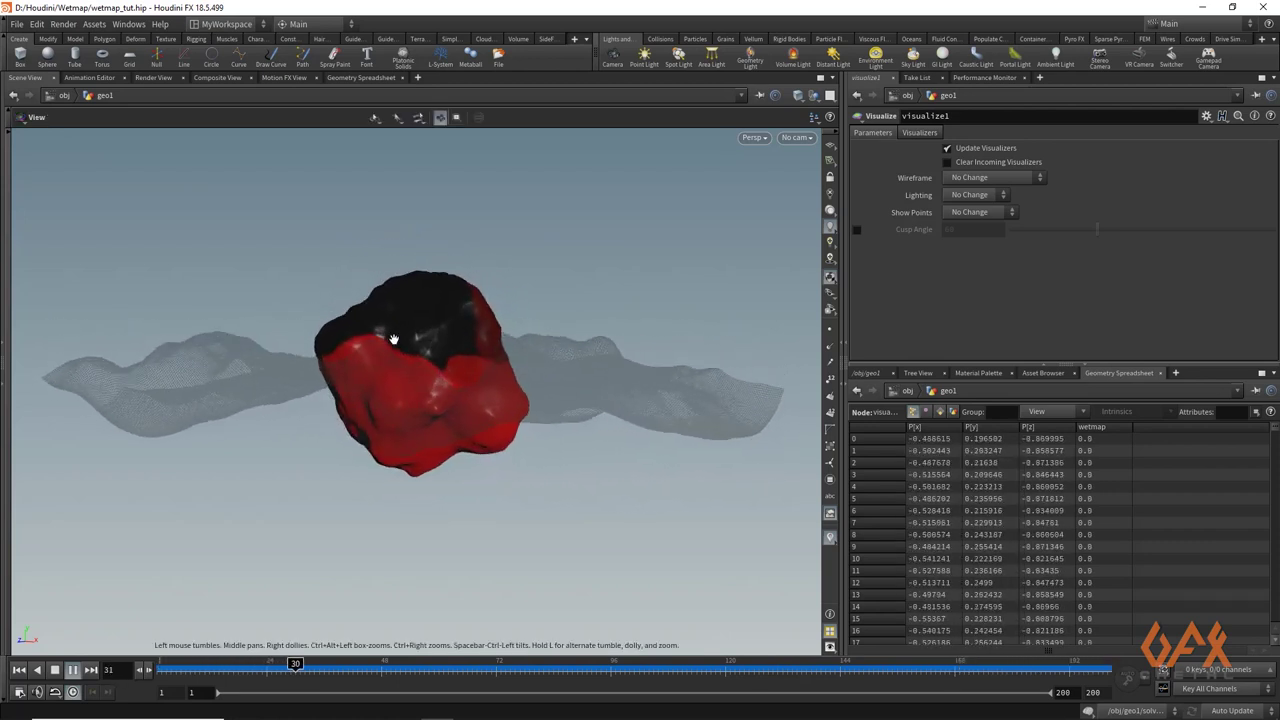
alt+drag(394, 338, 371, 367)
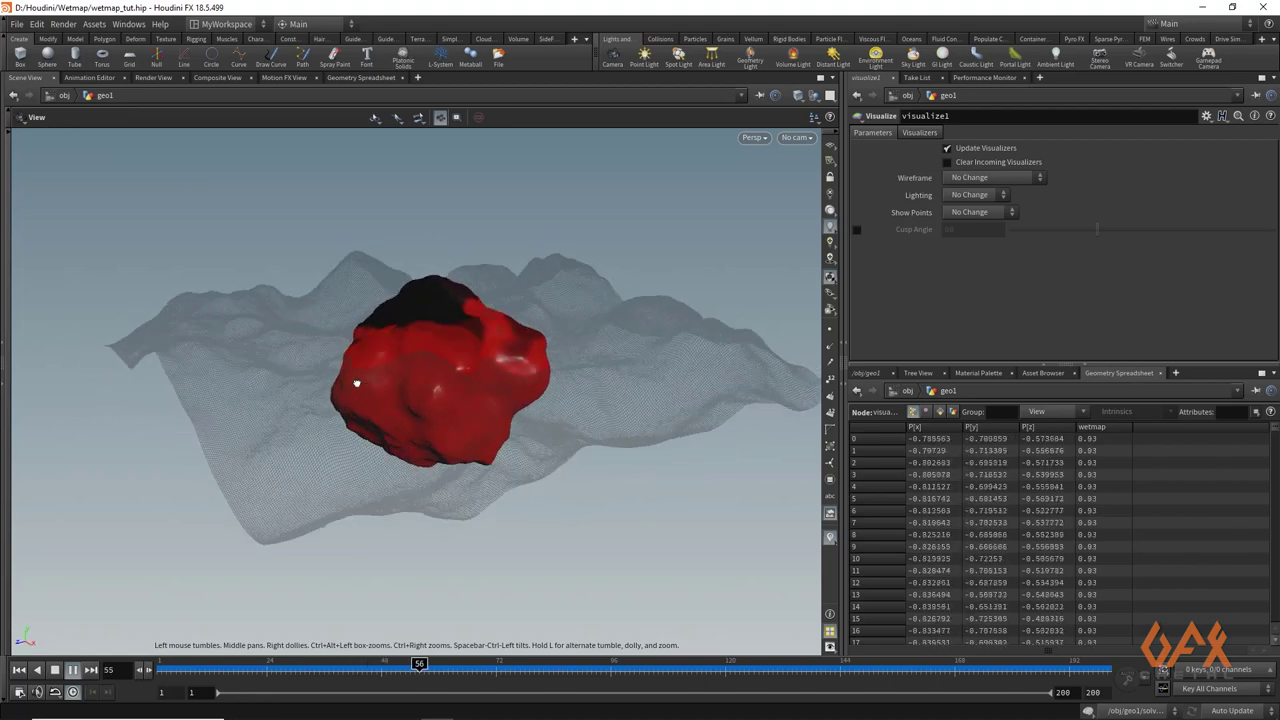
key(Return)
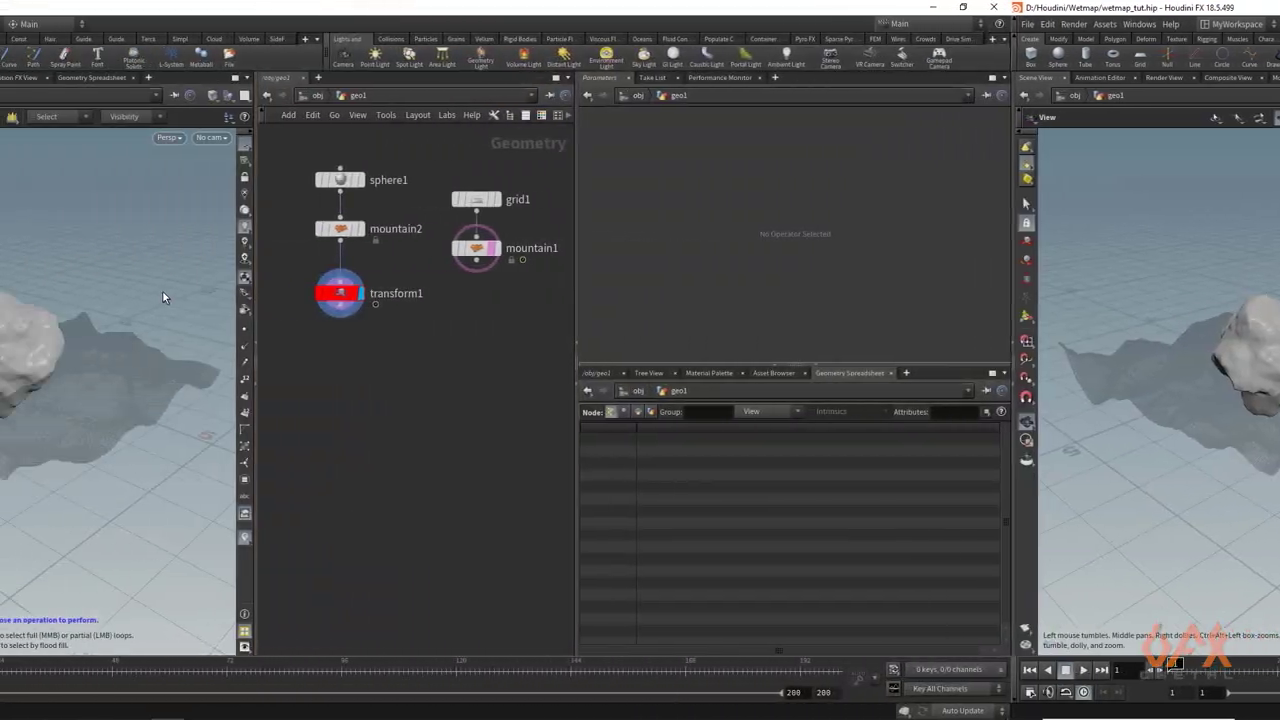
Step: Display sphere1, mountain2 and transform1 in turn and examine the parameters that shape and animate the rock
alt+drag(162, 298, 97, 306)
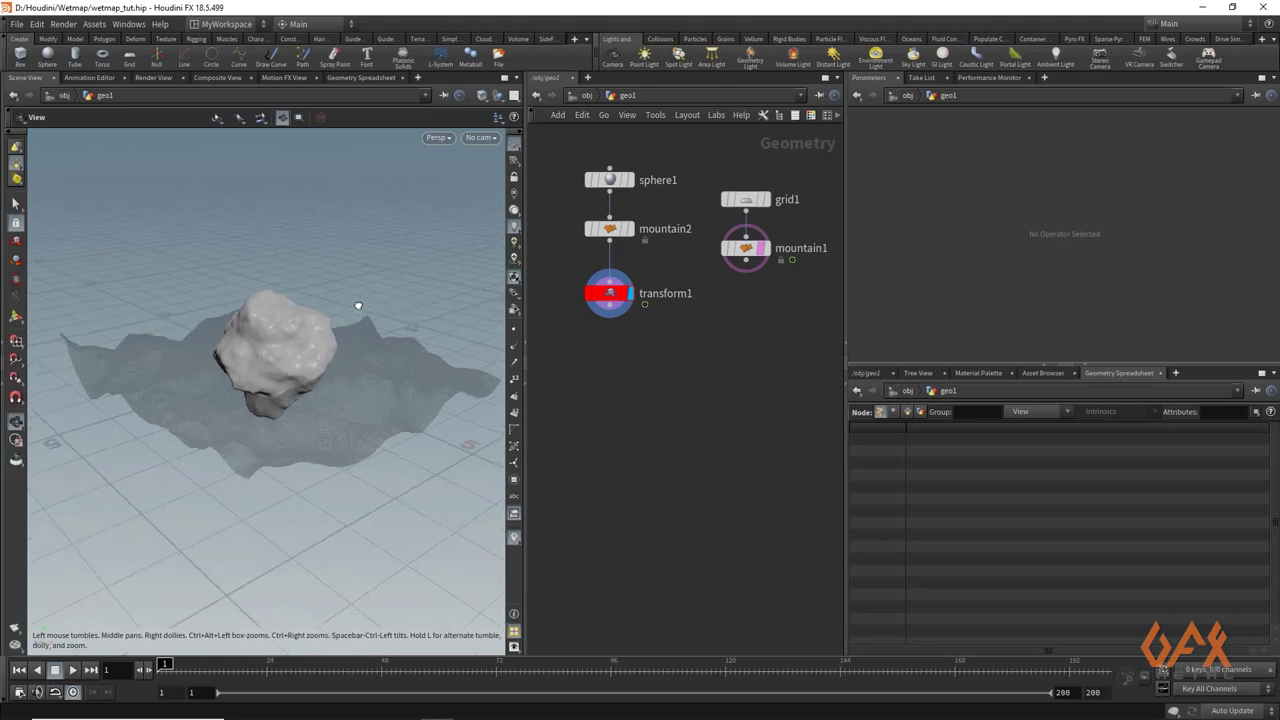
drag(324, 345, 279, 320)
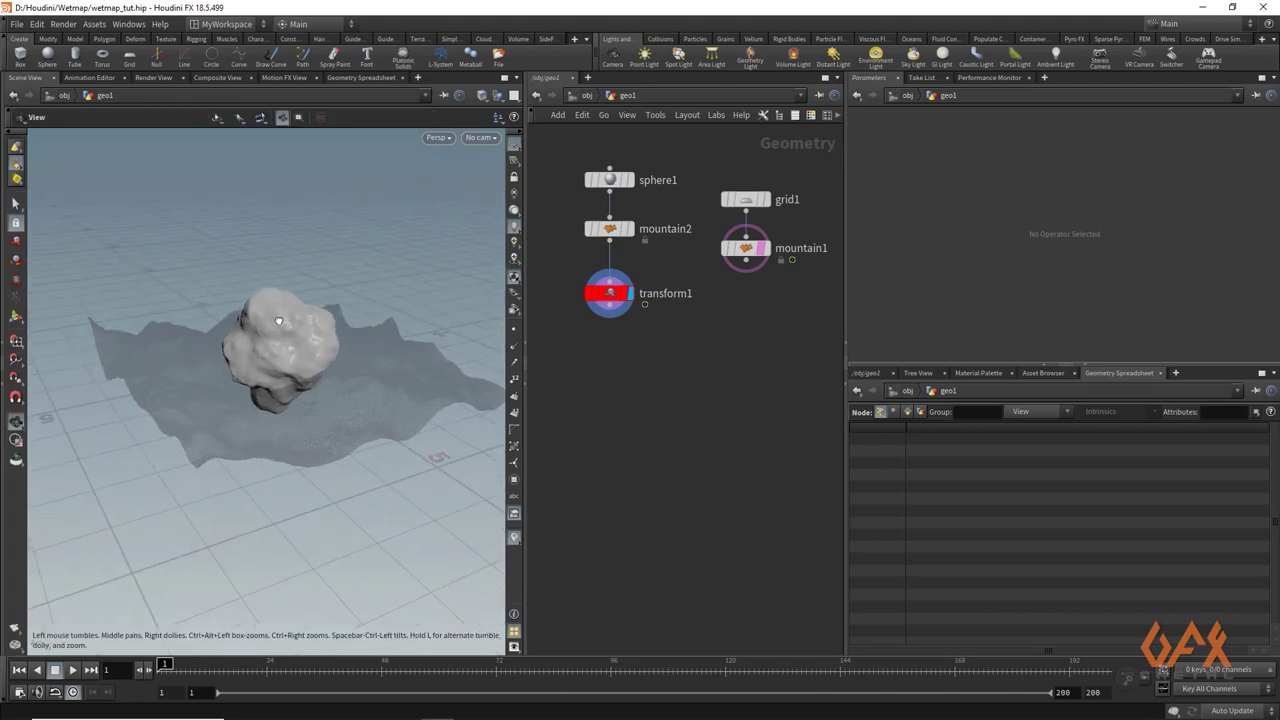
click(630, 181)
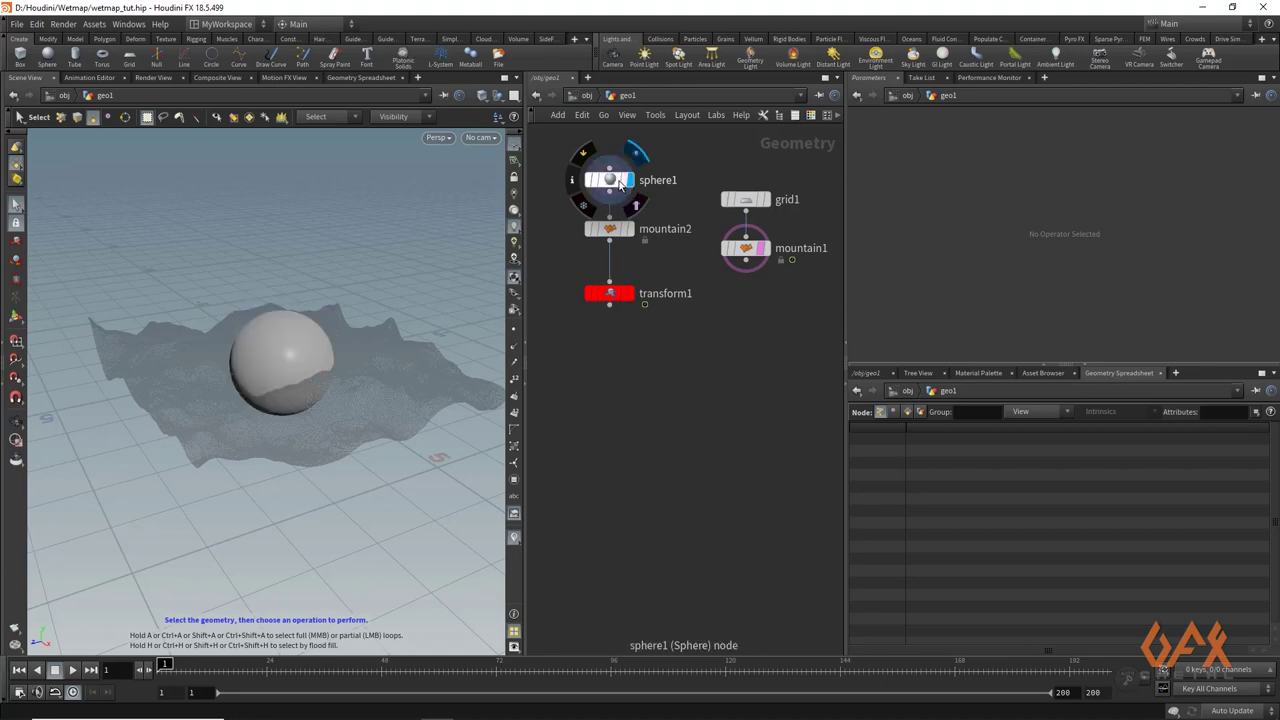
click(608, 180)
click(631, 229)
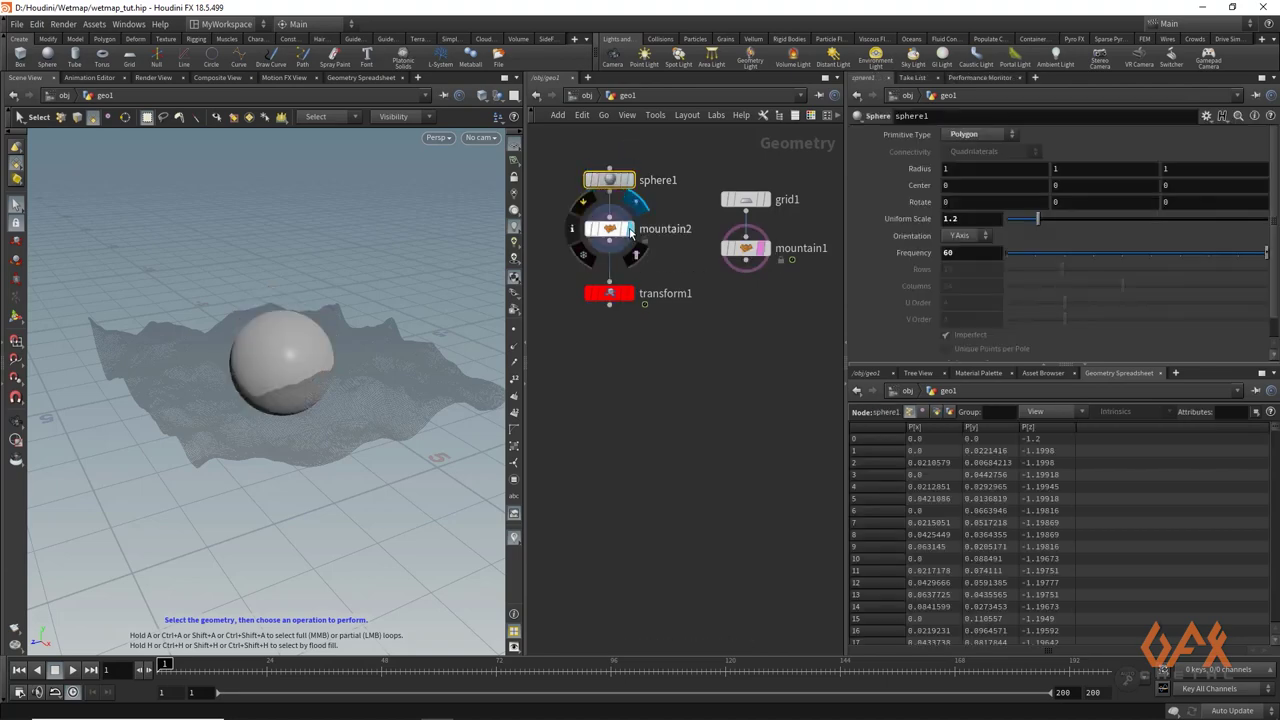
click(610, 229)
click(631, 295)
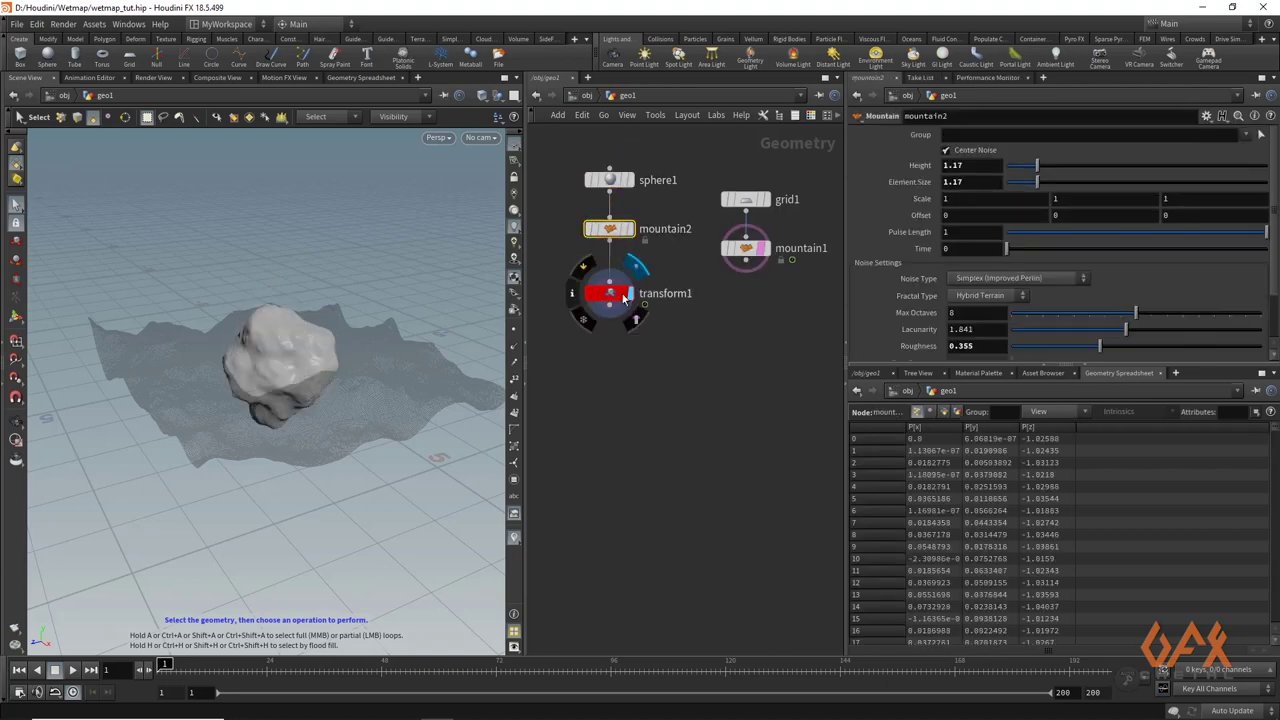
click(610, 293)
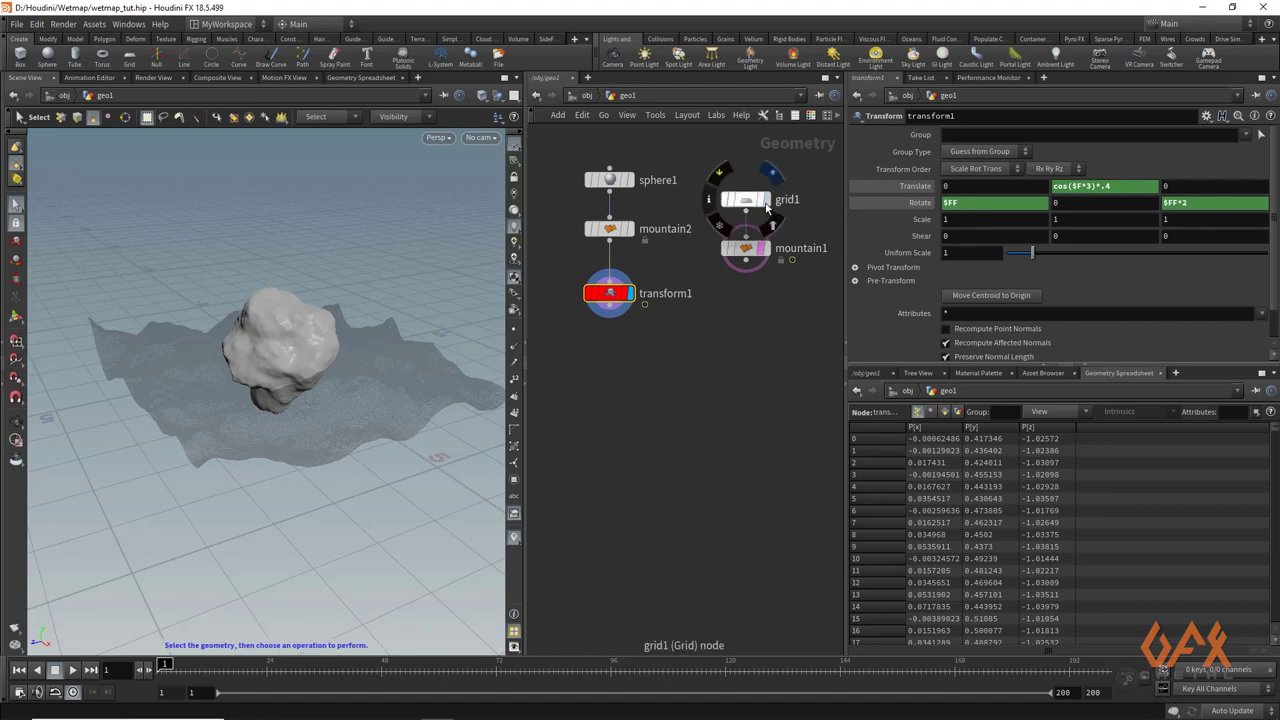
Step: Display grid1 and mountain1 in turn and examine the parameters that build the animated water surface
click(768, 200)
click(745, 199)
mouse_move(762, 253)
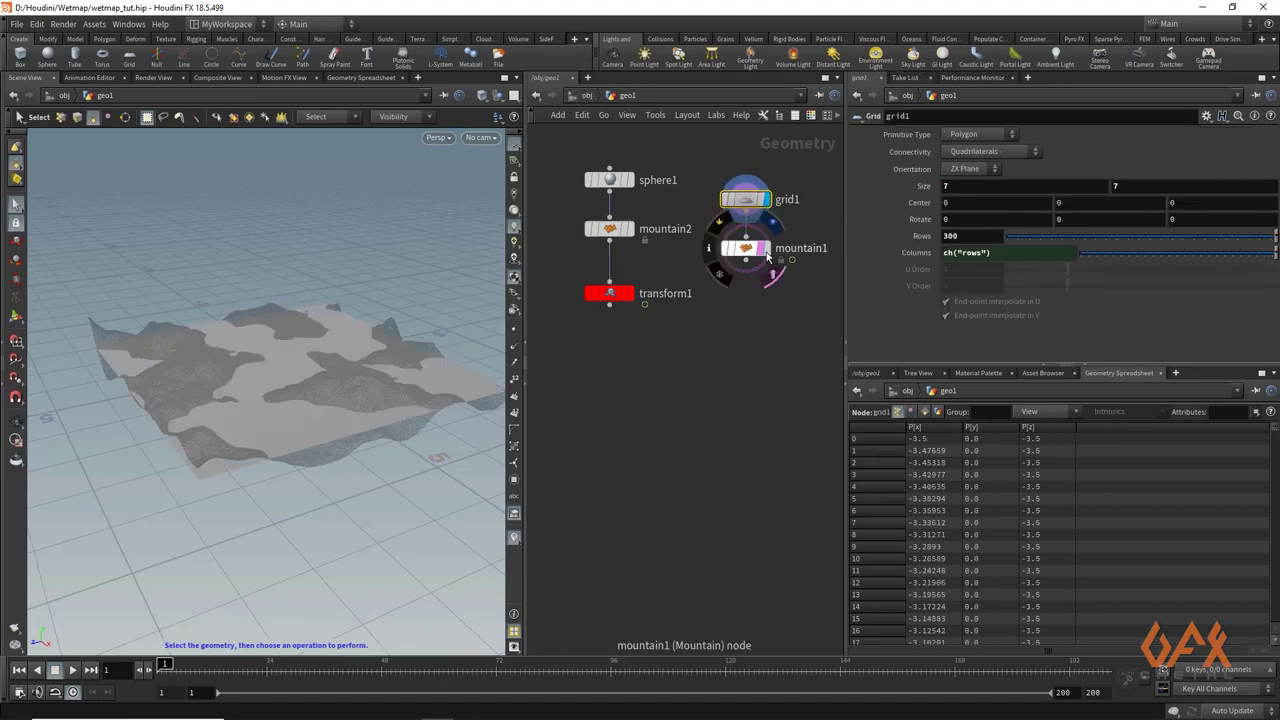
alt+drag(311, 324, 348, 350)
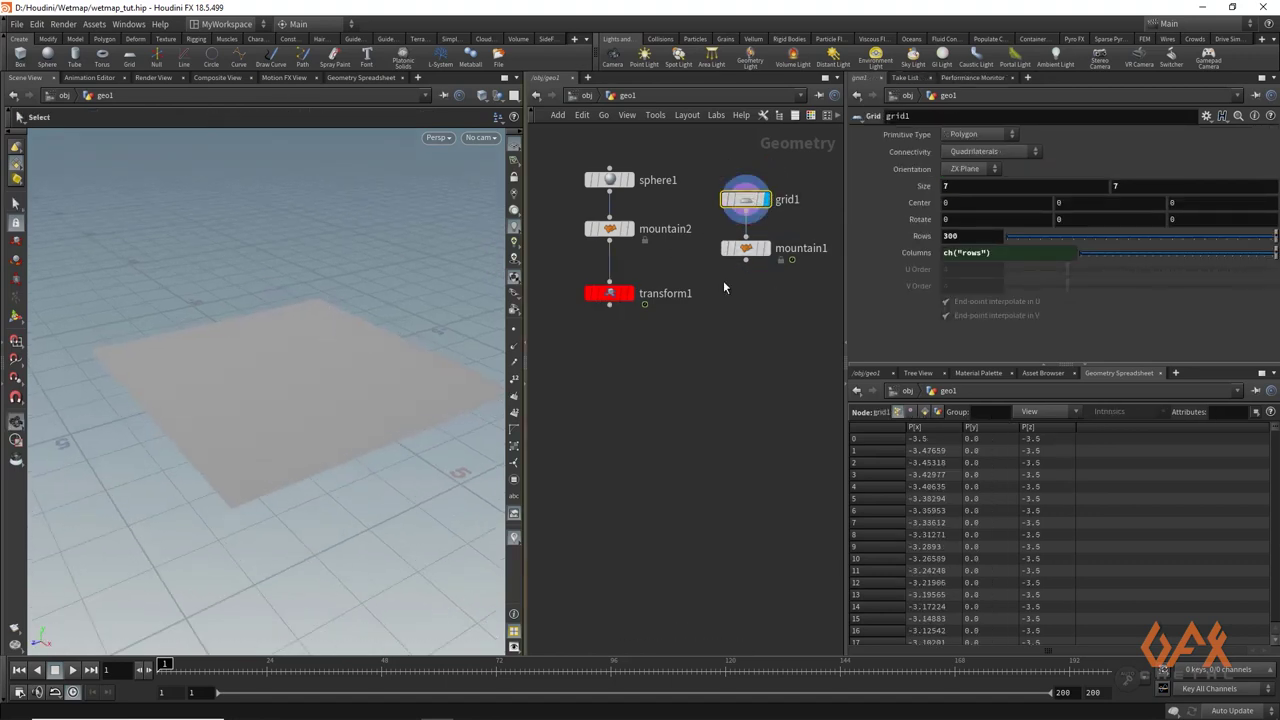
click(773, 247)
click(745, 248)
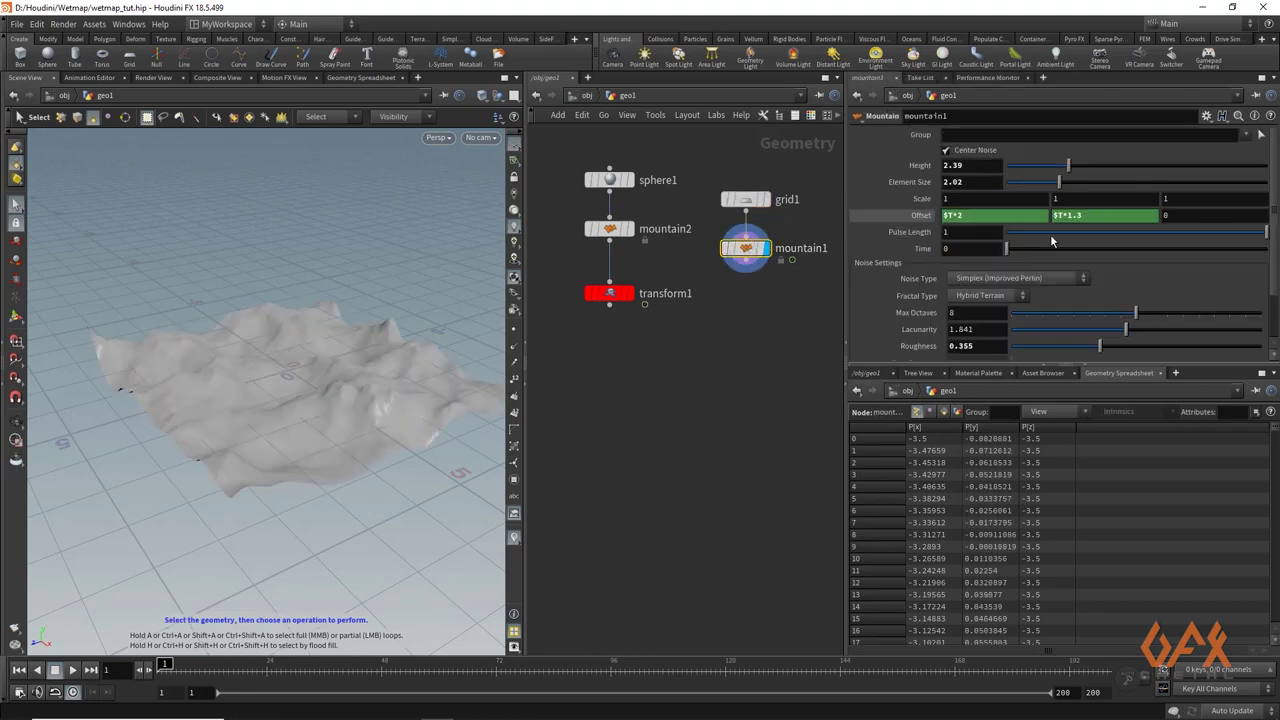
mouse_move(168, 664)
mouse_down()
mouse_move(477, 658)
mouse_move(160, 655)
mouse_up()
Step: Add a Solver node, wiring transform1 into its first input and mountain1 into its second
key(space)
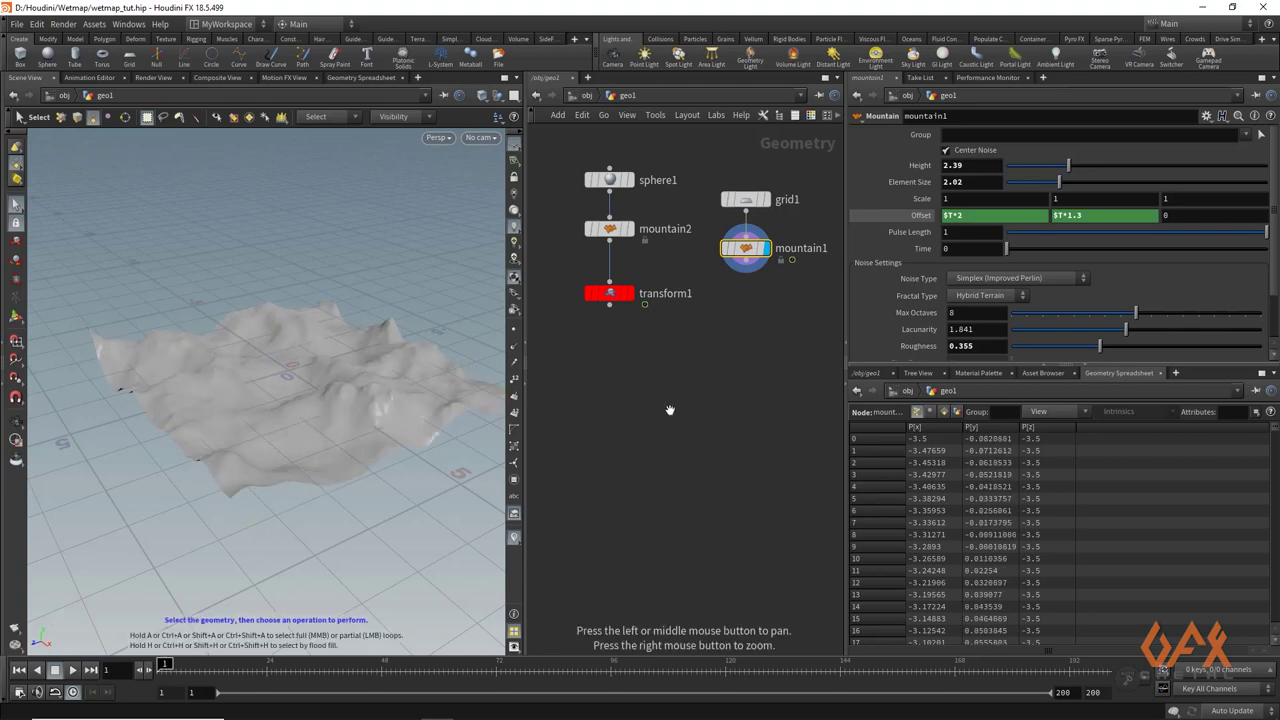
mouse_move(671, 410)
mouse_down()
mouse_move(655, 405)
mouse_move(660, 423)
mouse_up()
scroll(660, 423, up, 2)
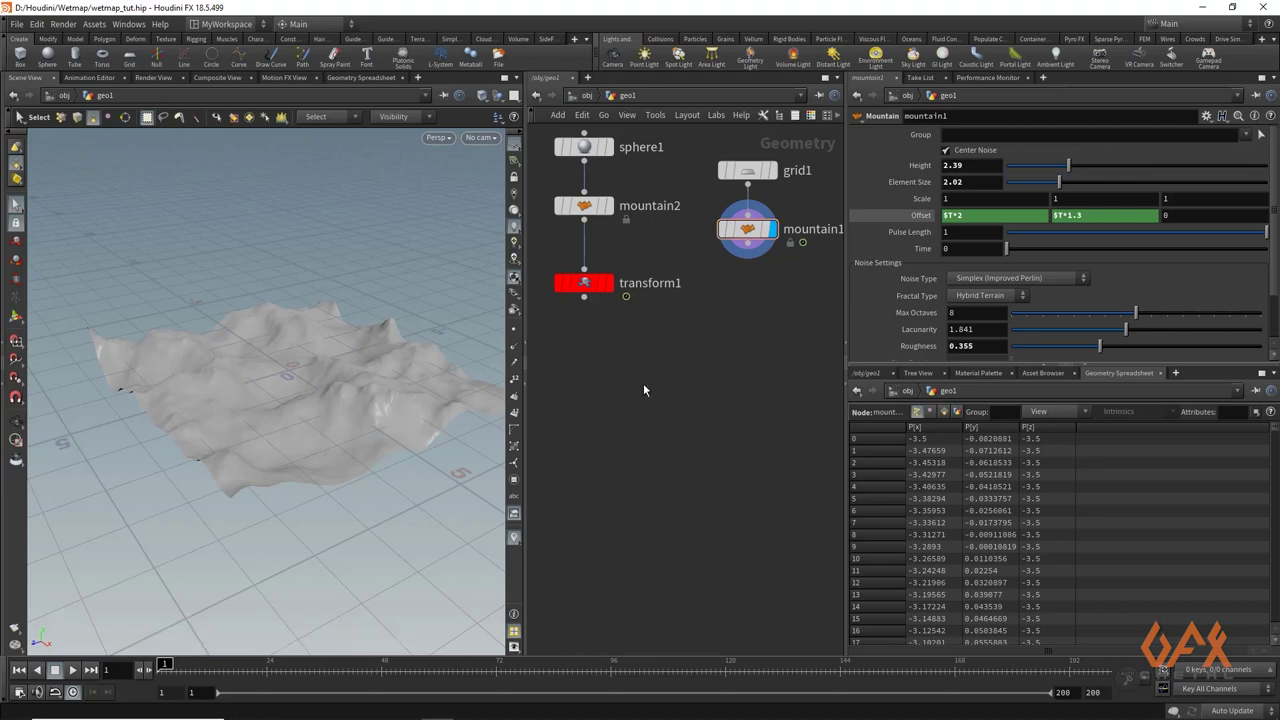
key(Tab)
text(so)
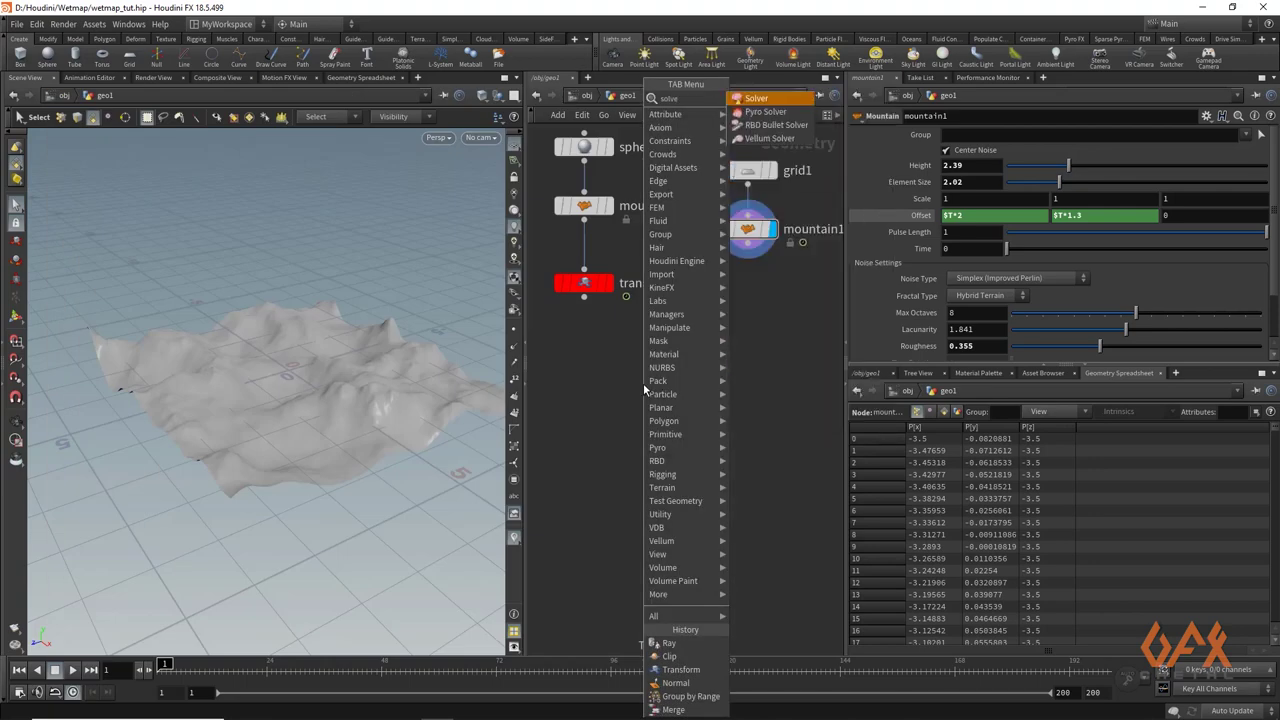
key(Return)
click(636, 388)
drag(636, 390, 655, 394)
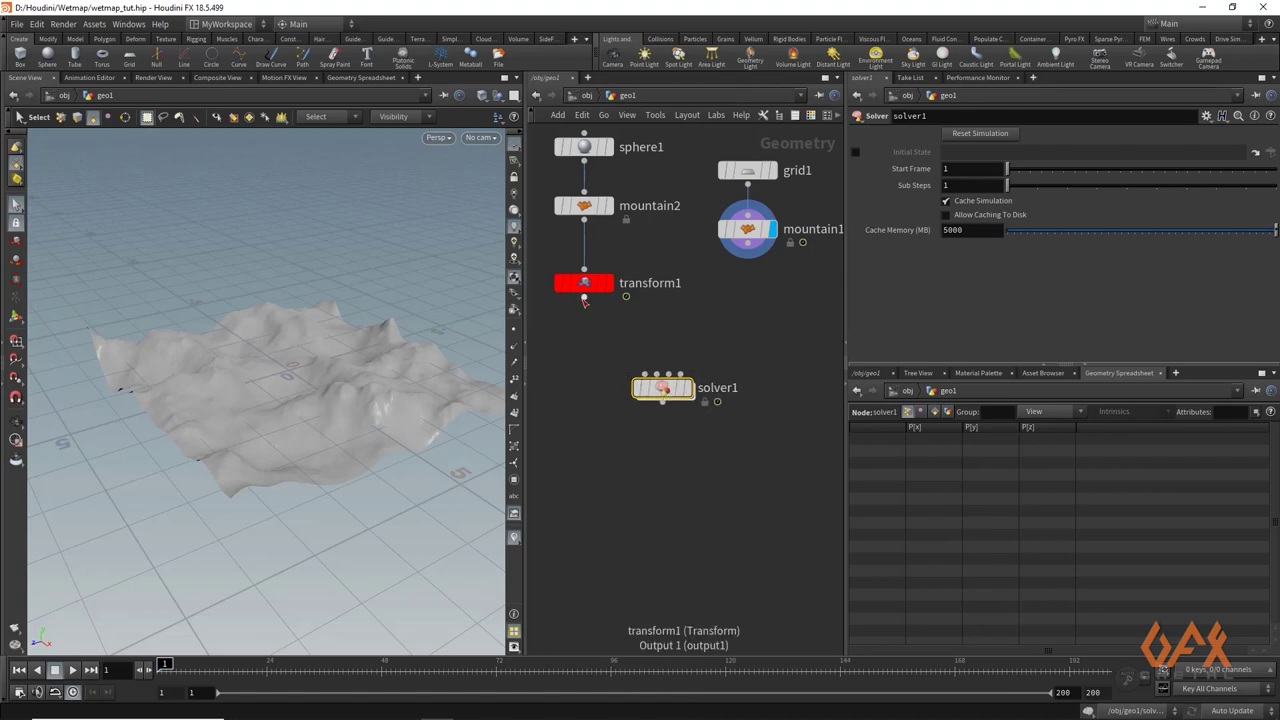
drag(585, 299, 645, 374)
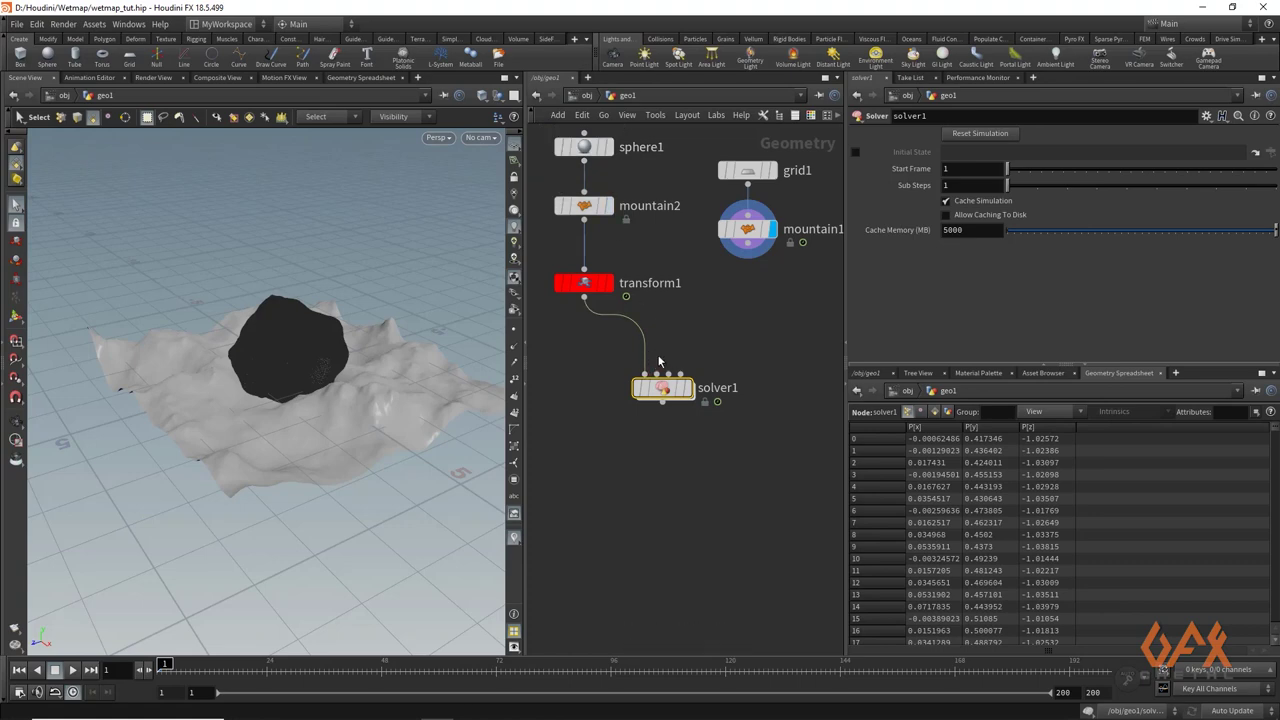
drag(746, 250, 645, 468)
Step: Attach a Visualize node to the solver's output and arrange both nodes in a column below the two branches
text(vis)
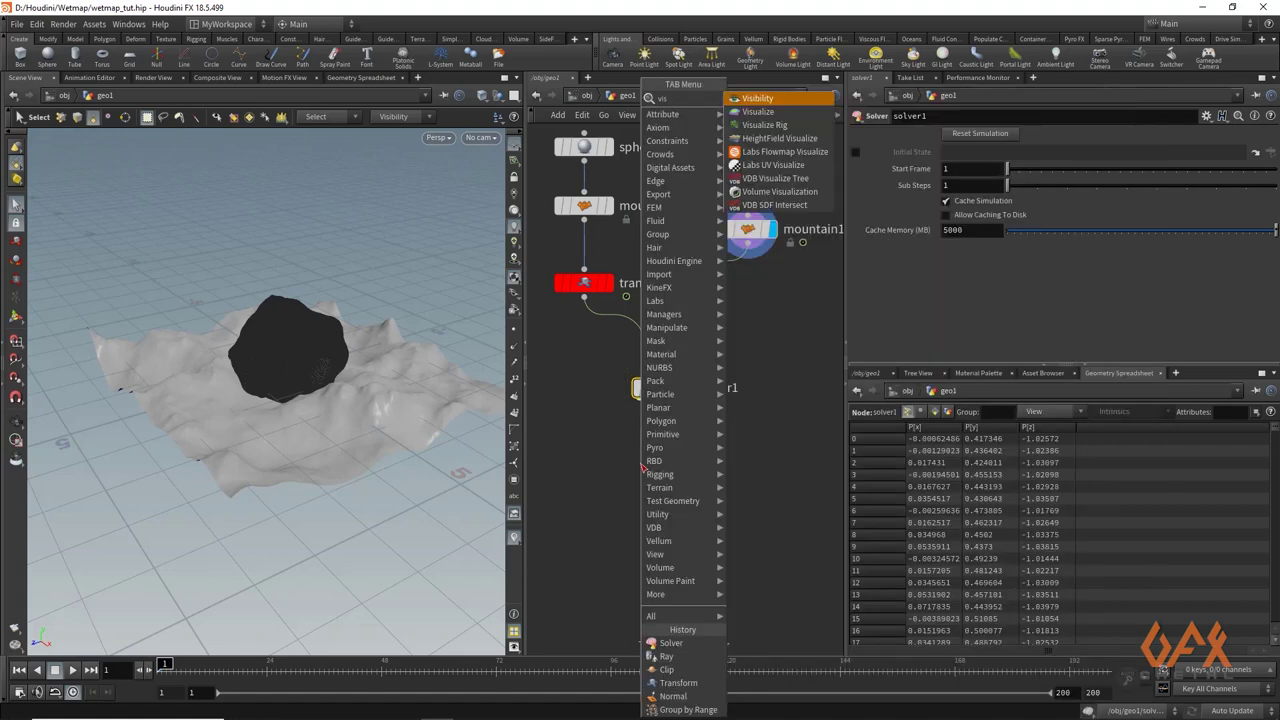
key(Down)
key(Return)
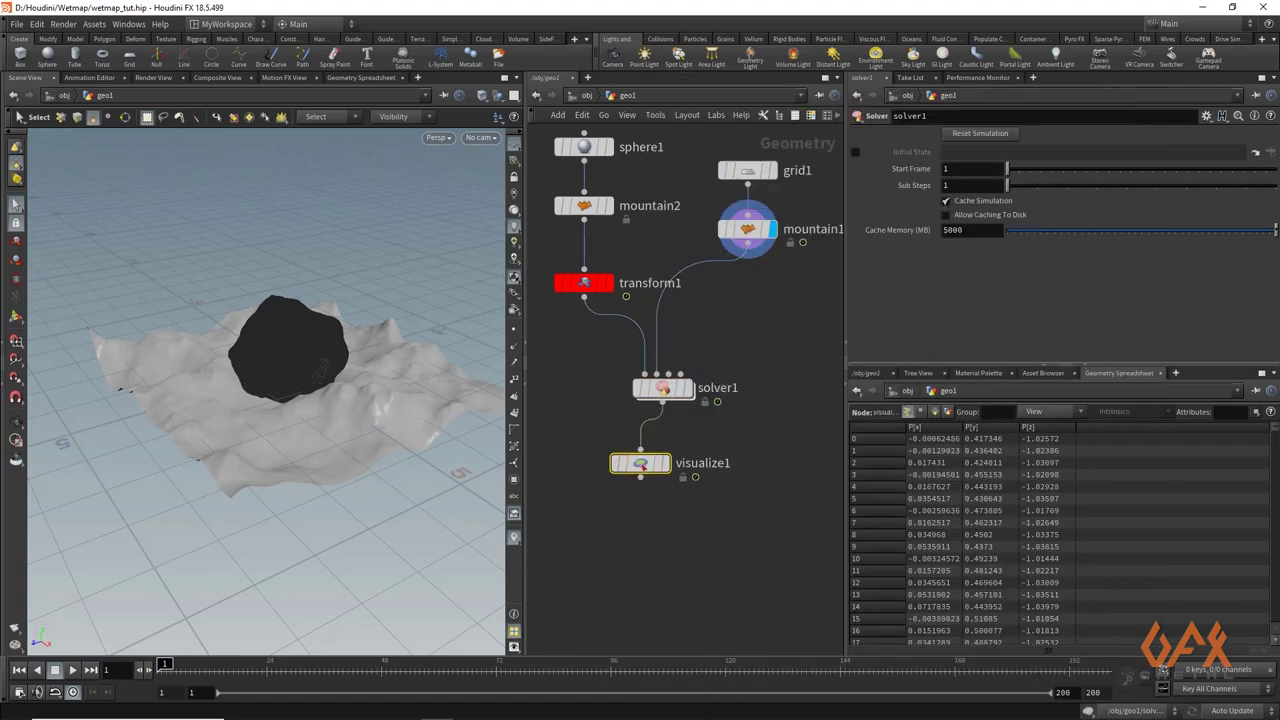
drag(650, 388, 705, 418)
drag(645, 468, 710, 490)
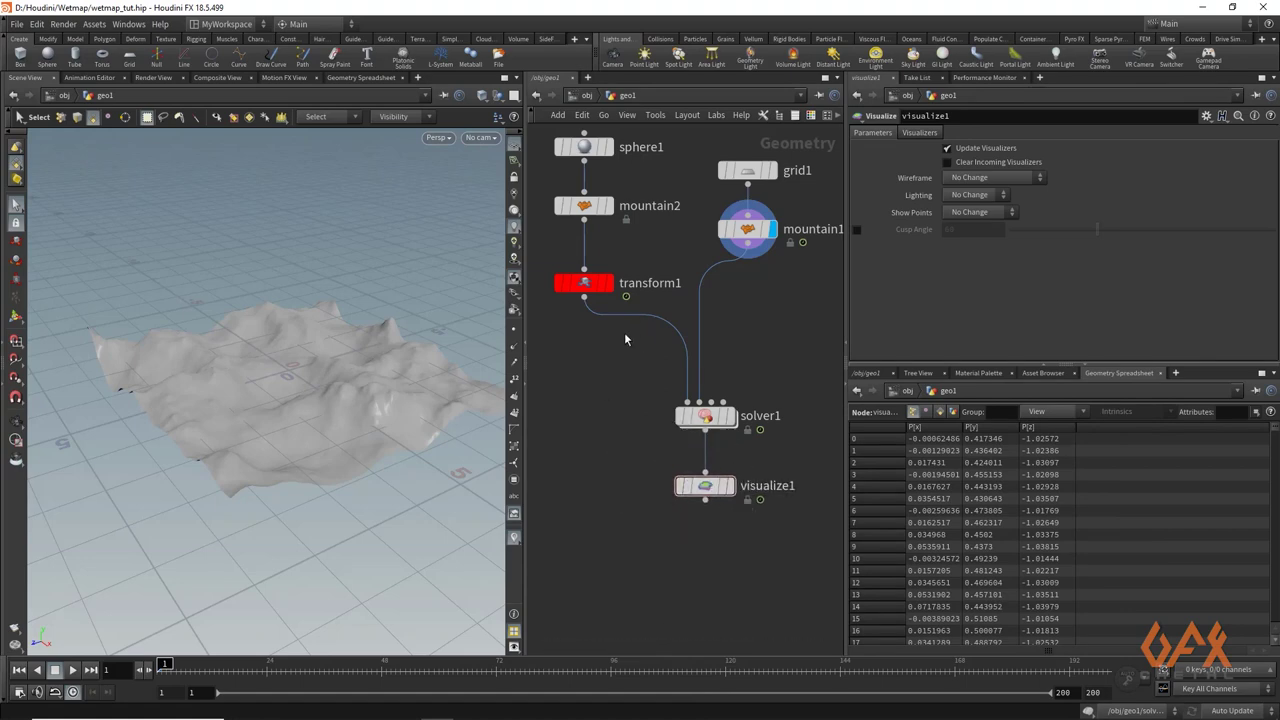
Step: Insert an Attribute Create node between transform1 and solver1, naming its attribute wetmap and leaving the value at 0
key(Tab)
text(a)
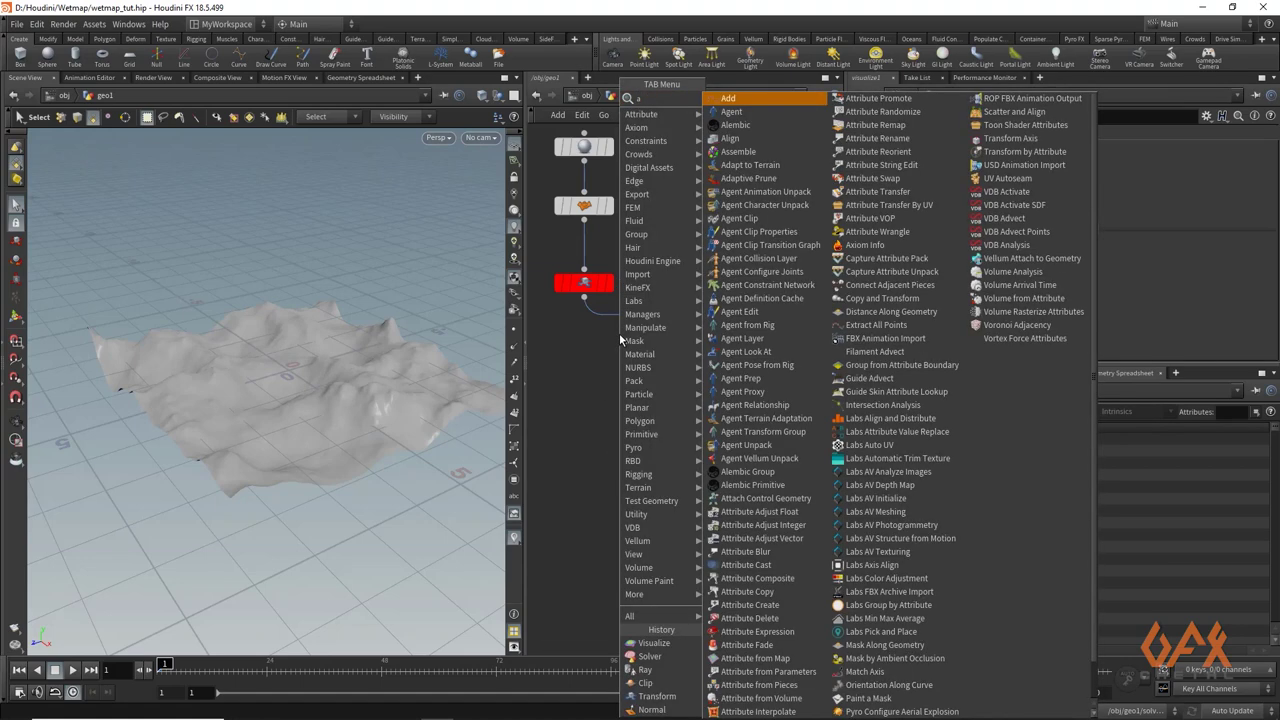
text(ttribcr)
key(Return)
click(620, 338)
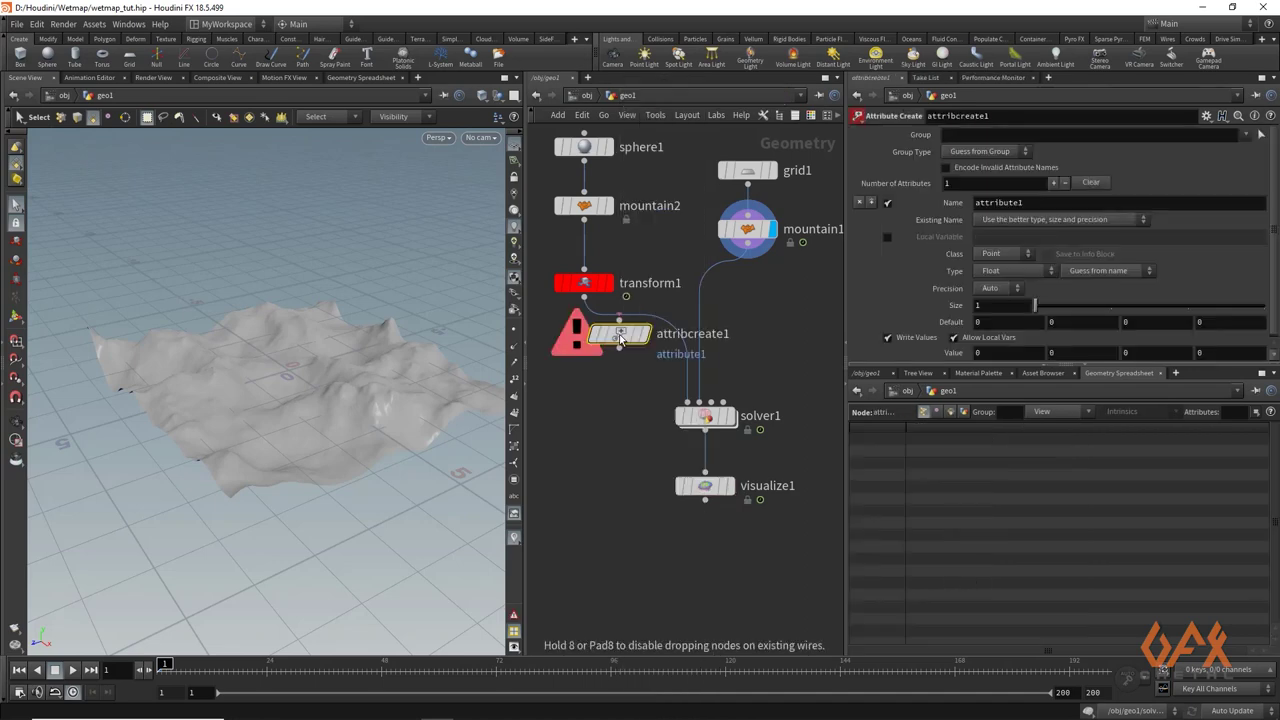
click(605, 346)
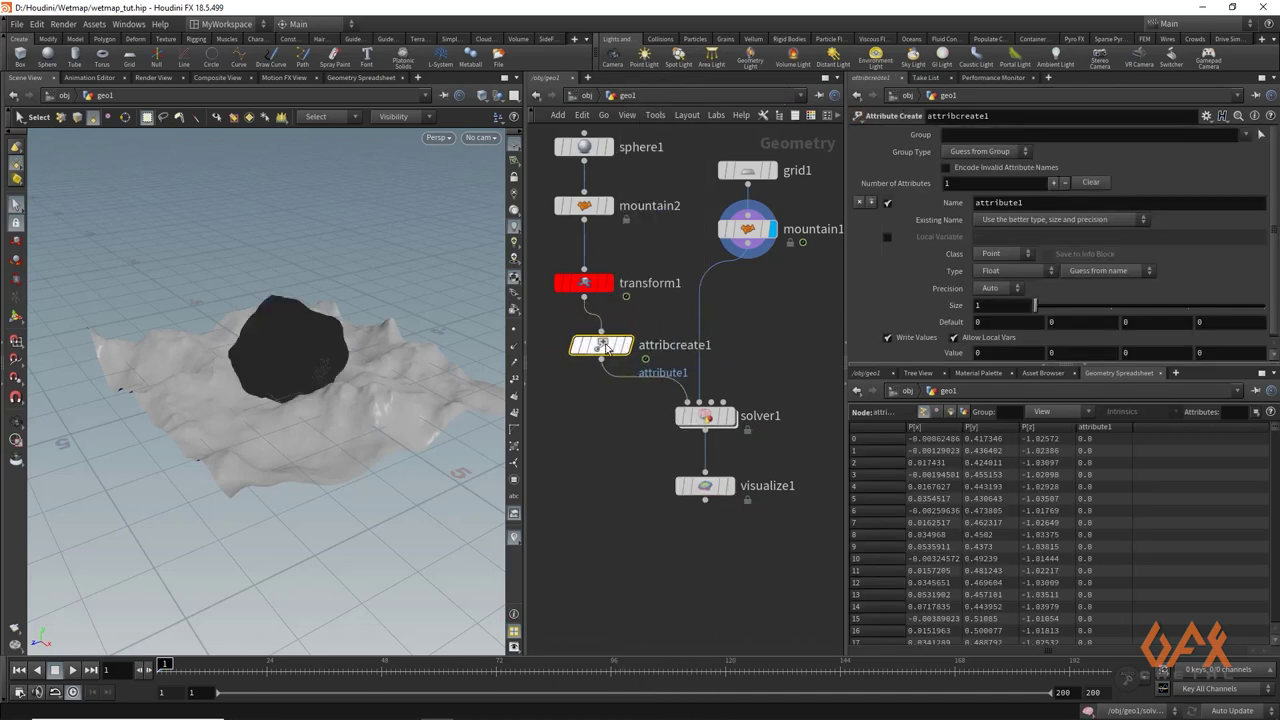
drag(932, 202, 901, 202)
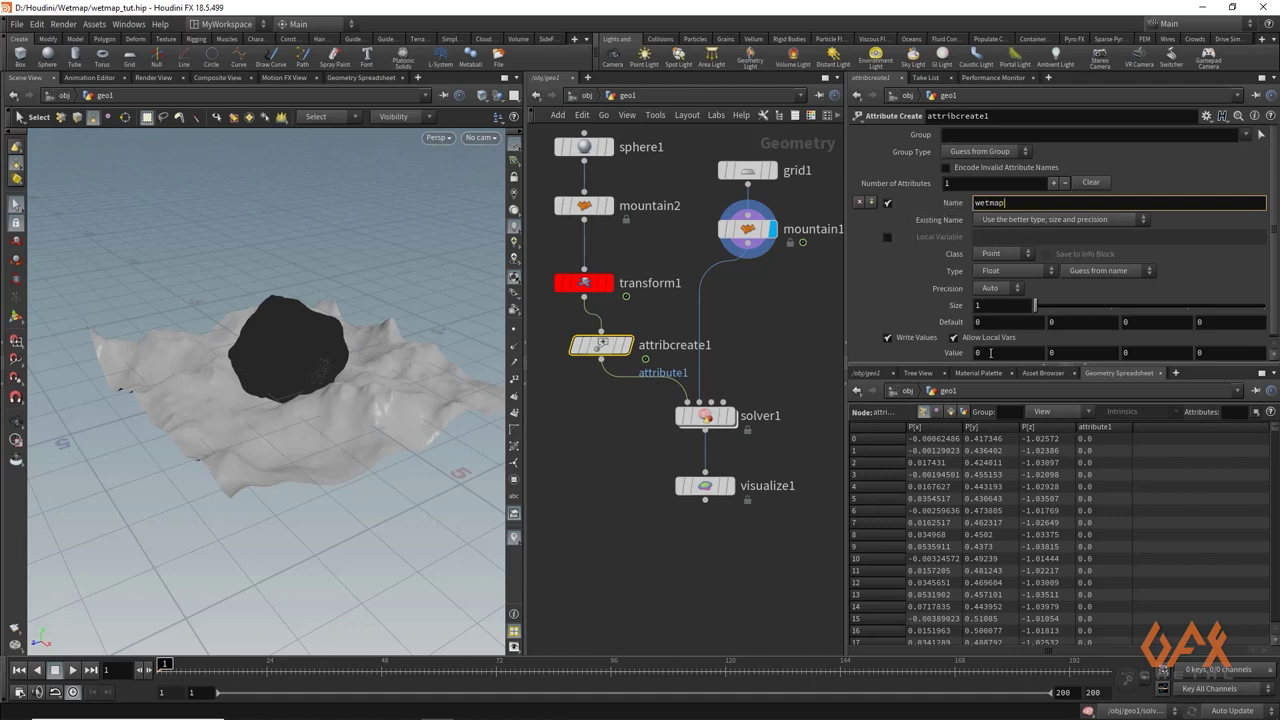
click(990, 352)
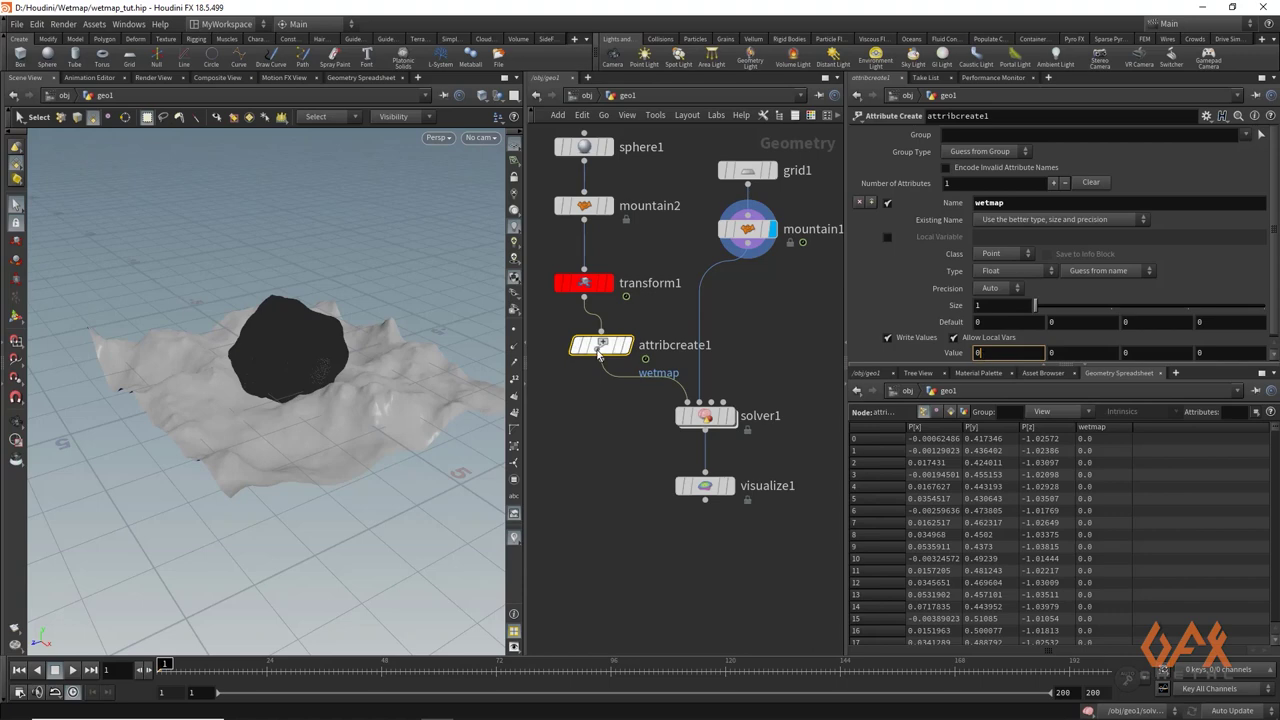
Step: Duplicate the wetmap attribute node onto the wire between mountain1 and solver1, with its value set to 1
mouse_move(603, 350)
alt+drag(603, 348, 760, 321)
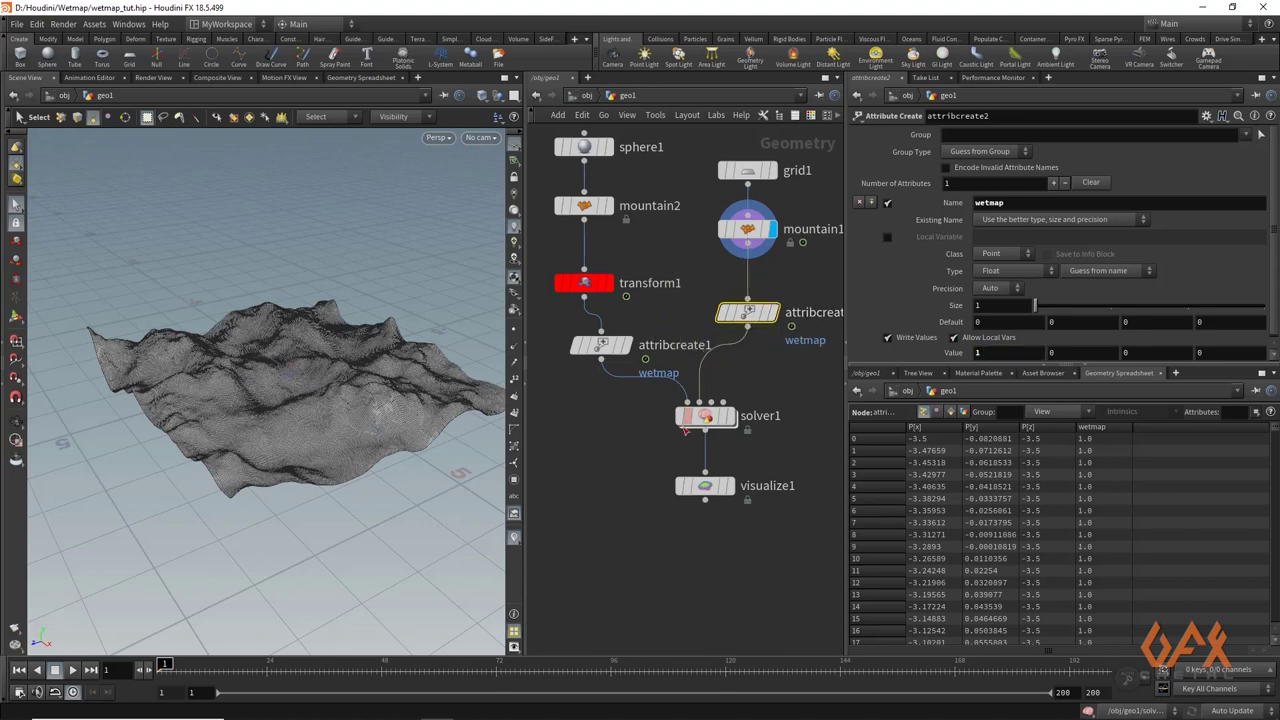
click(639, 445)
mouse_move(706, 422)
mouse_down()
mouse_move(682, 420)
mouse_move(698, 429)
mouse_up()
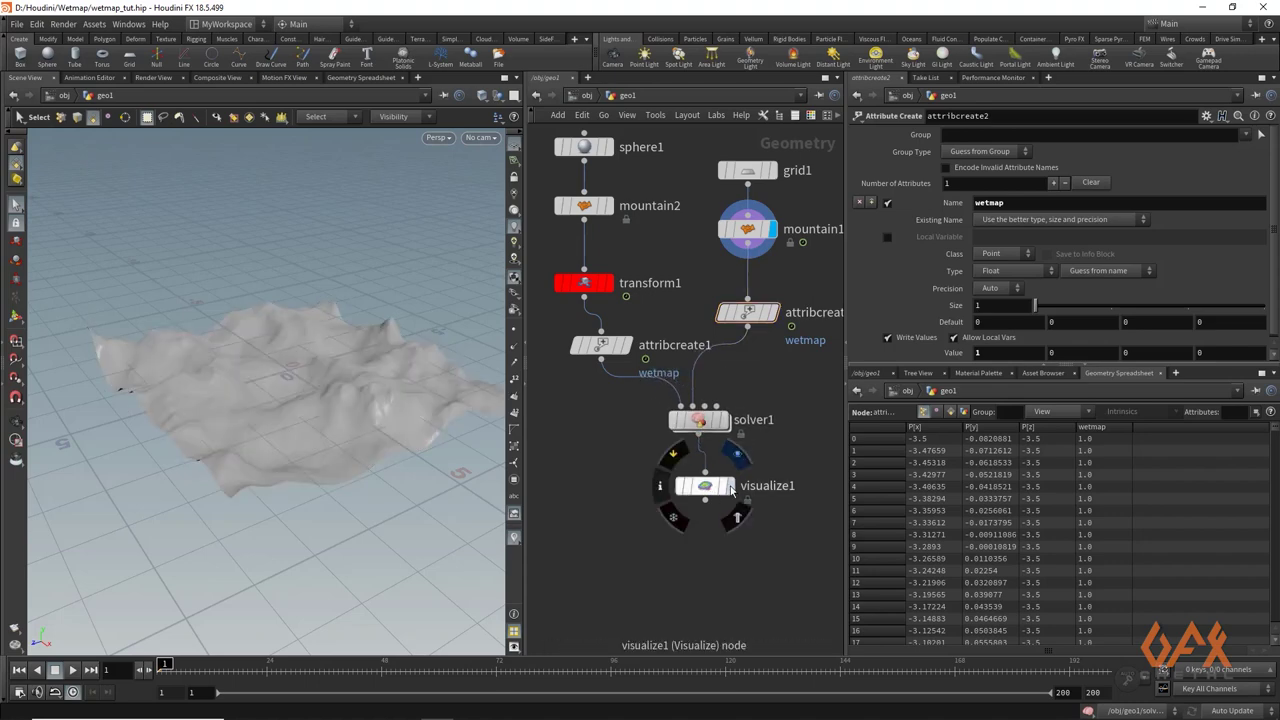
Step: Display visualize1 and set its color visualizer's attribute to wetmap
click(731, 488)
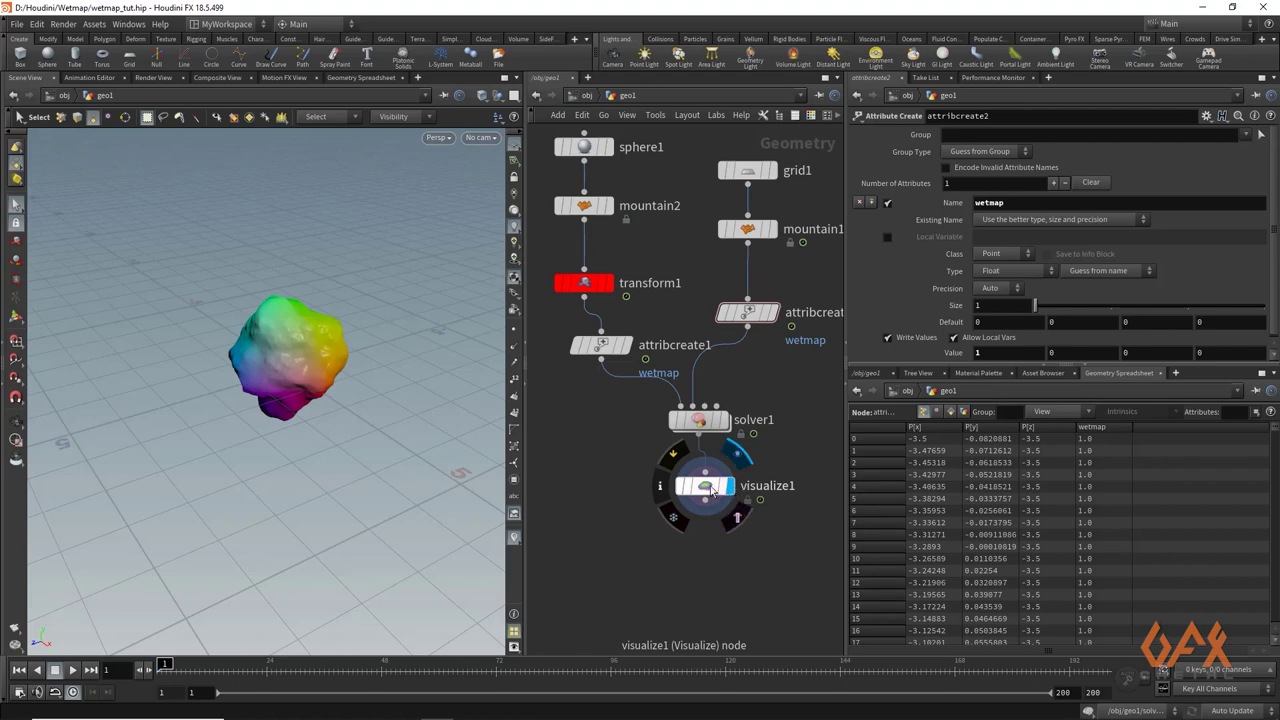
click(705, 488)
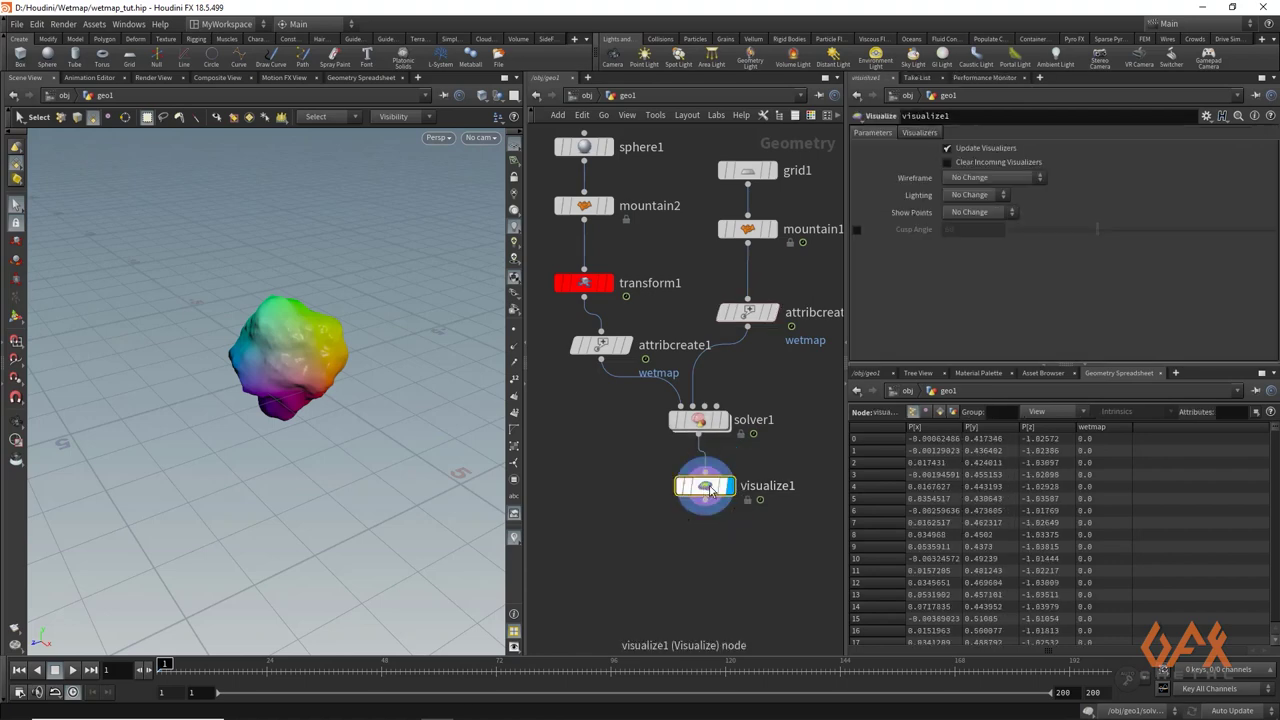
click(914, 134)
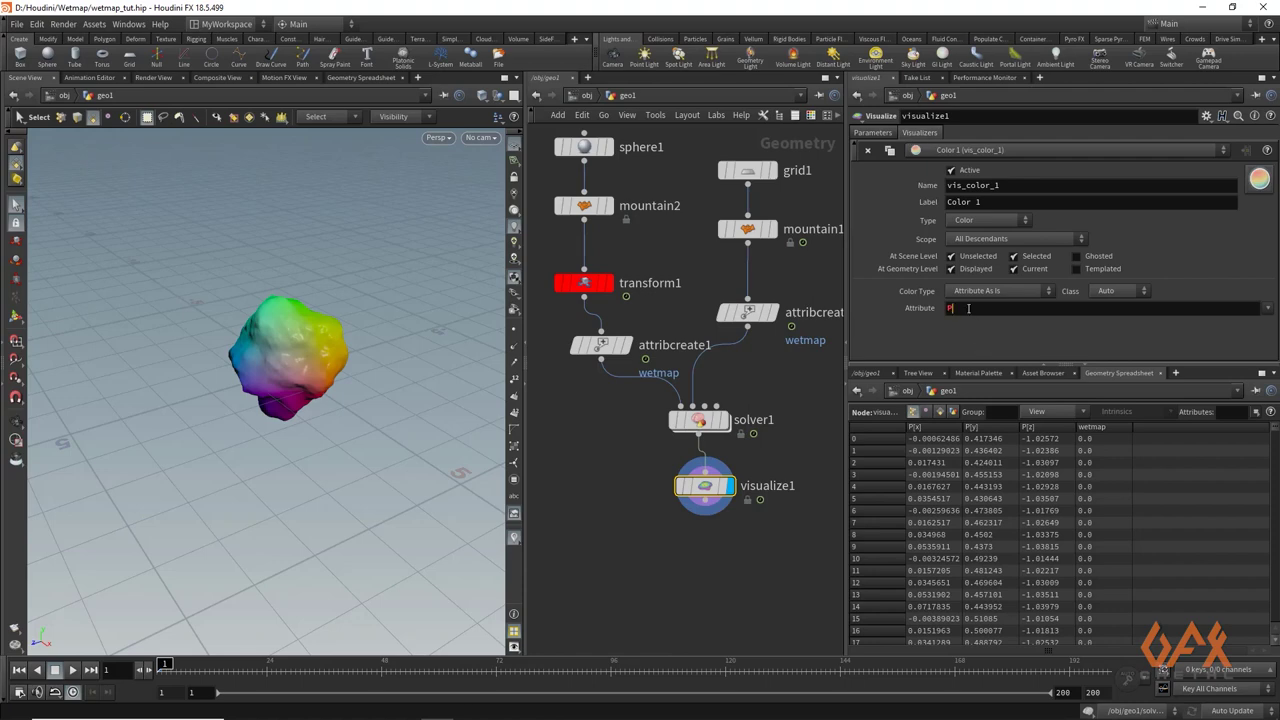
drag(968, 308, 920, 308)
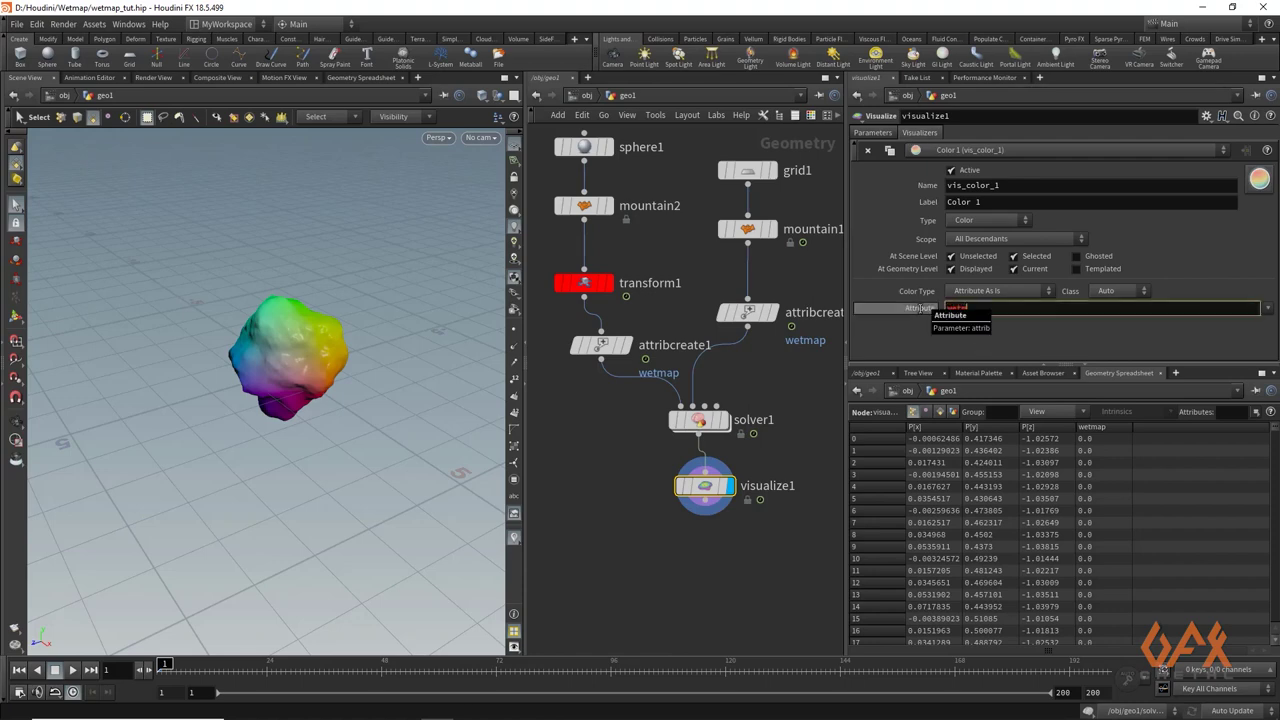
key(Return)
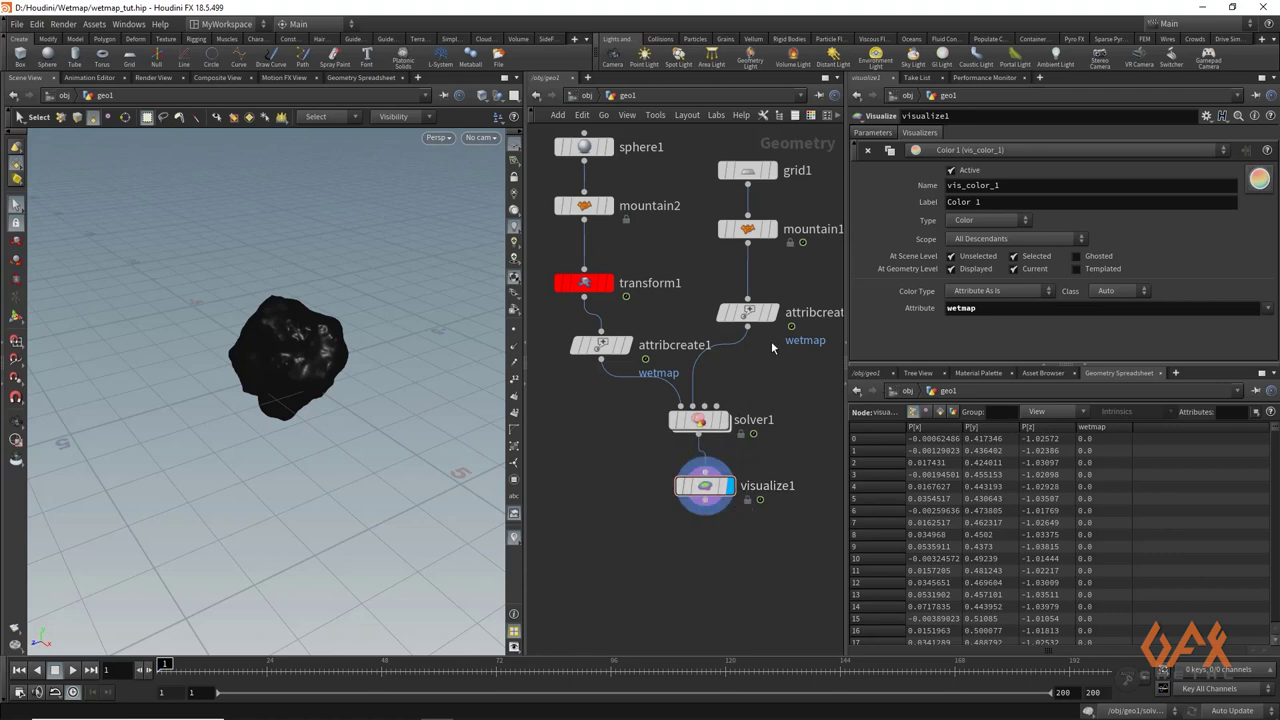
Step: Show the attribute node under mountain1 as a template and open the network inside solver1
mouse_move(772, 280)
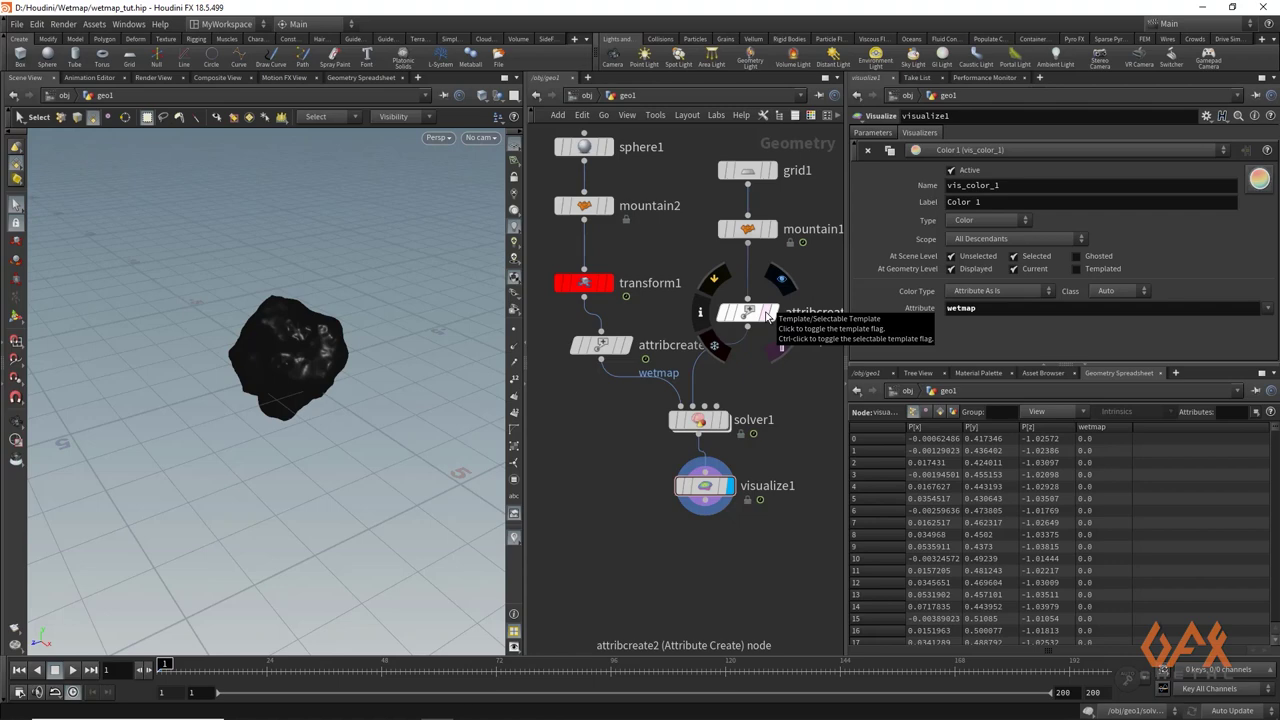
click(768, 315)
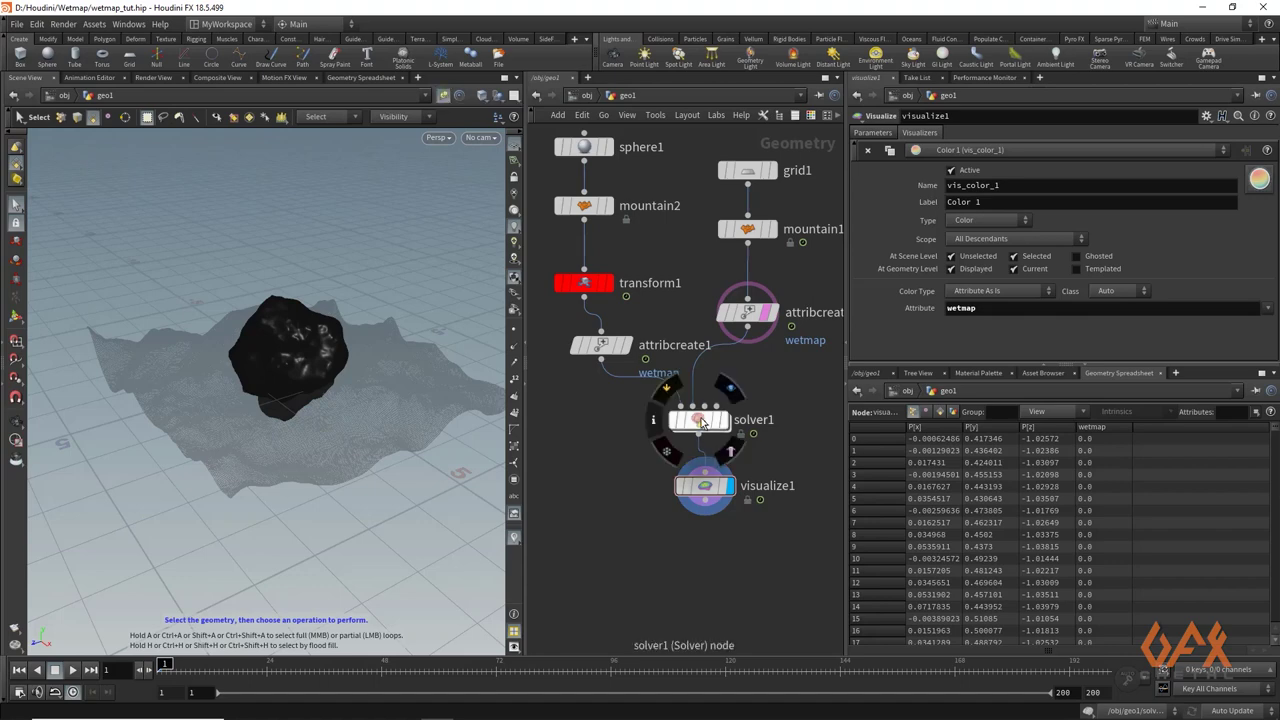
double_click(700, 420)
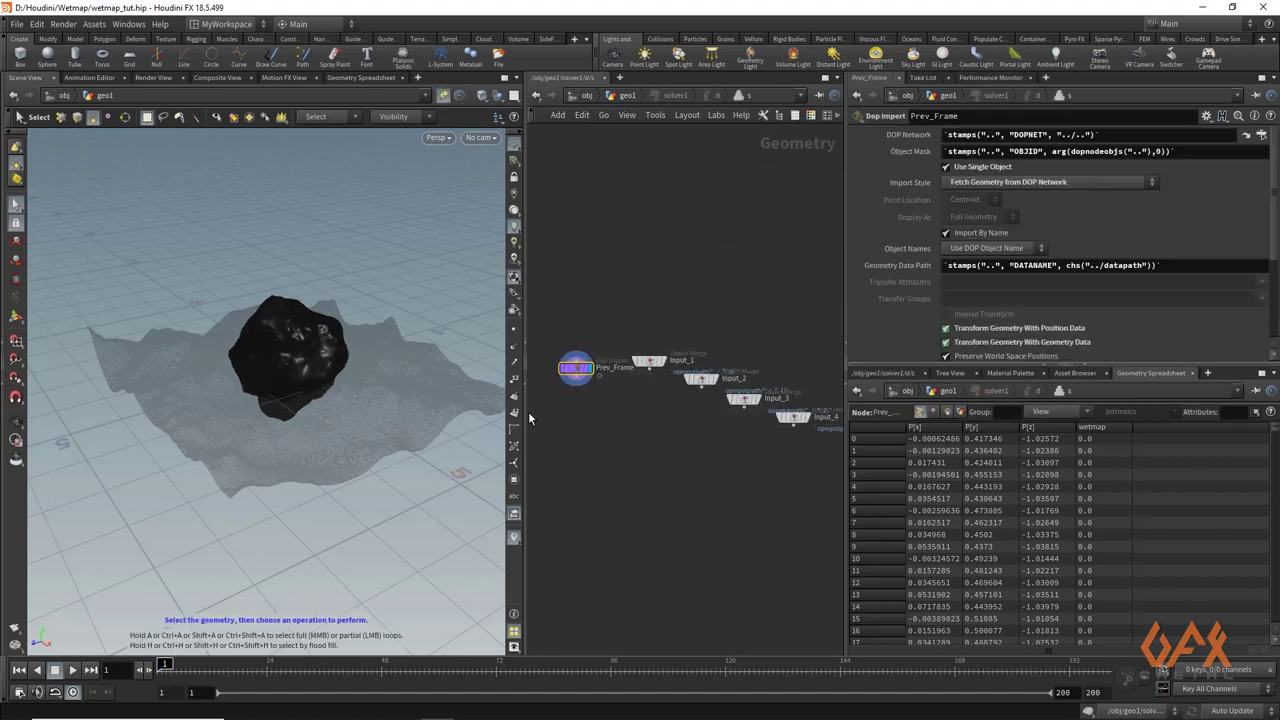
Step: Enlarge the network pane and examine the rock up close where it intersects the water surface
drag(528, 418, 483, 418)
key(Escape)
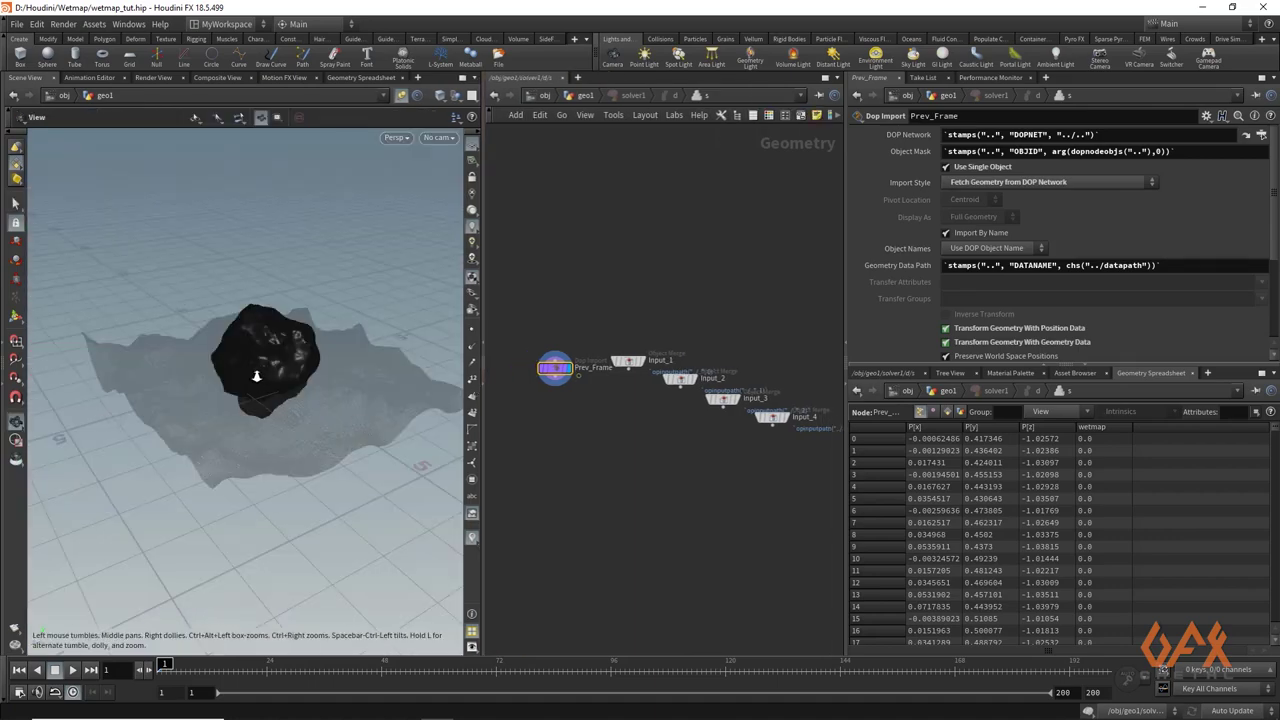
right_drag(257, 376, 394, 380)
drag(267, 436, 254, 394)
right_drag(278, 393, 369, 391)
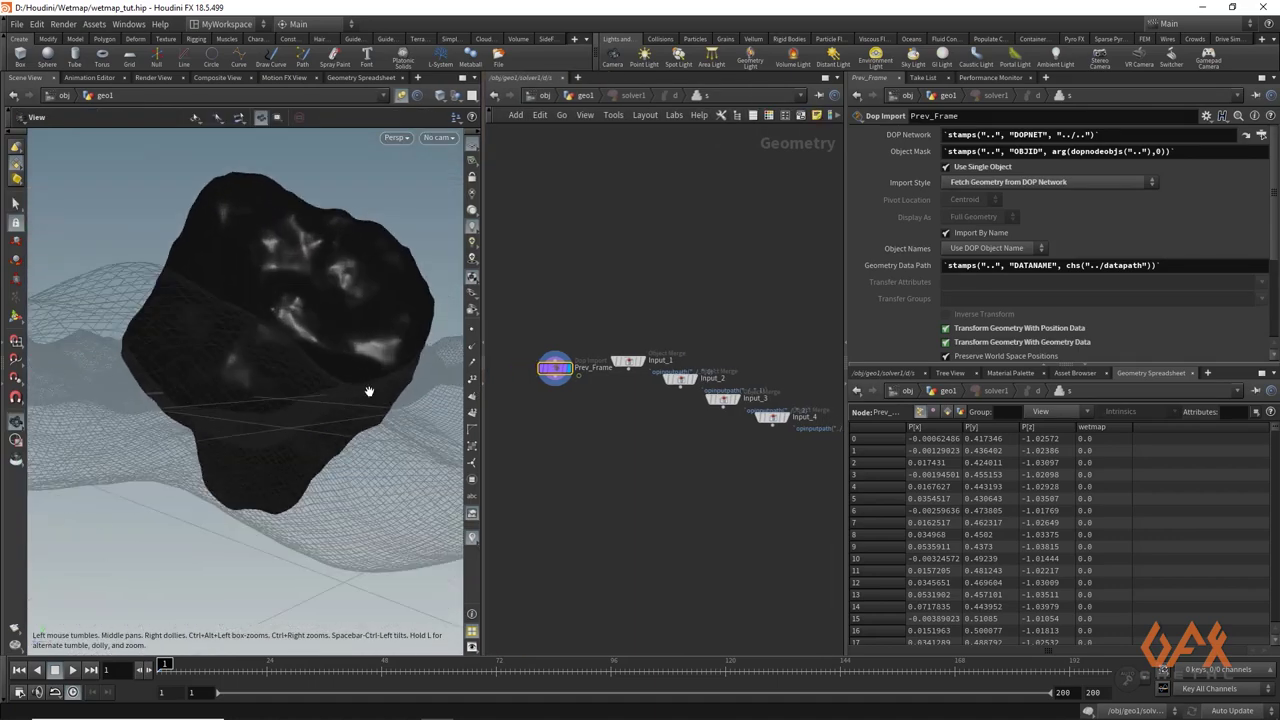
mouse_move(369, 391)
mouse_down()
mouse_move(309, 417)
mouse_move(329, 417)
mouse_move(280, 423)
mouse_move(320, 431)
mouse_move(374, 371)
mouse_move(338, 400)
mouse_move(367, 381)
mouse_up()
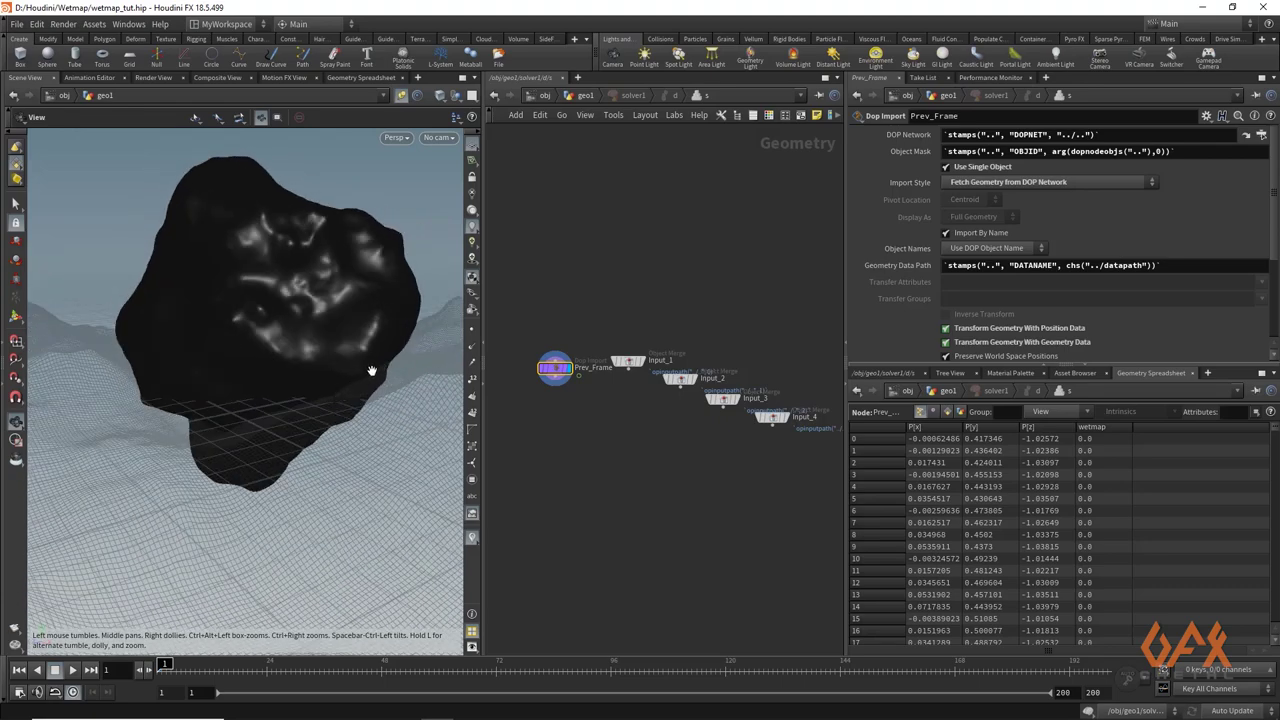
drag(351, 395, 371, 376)
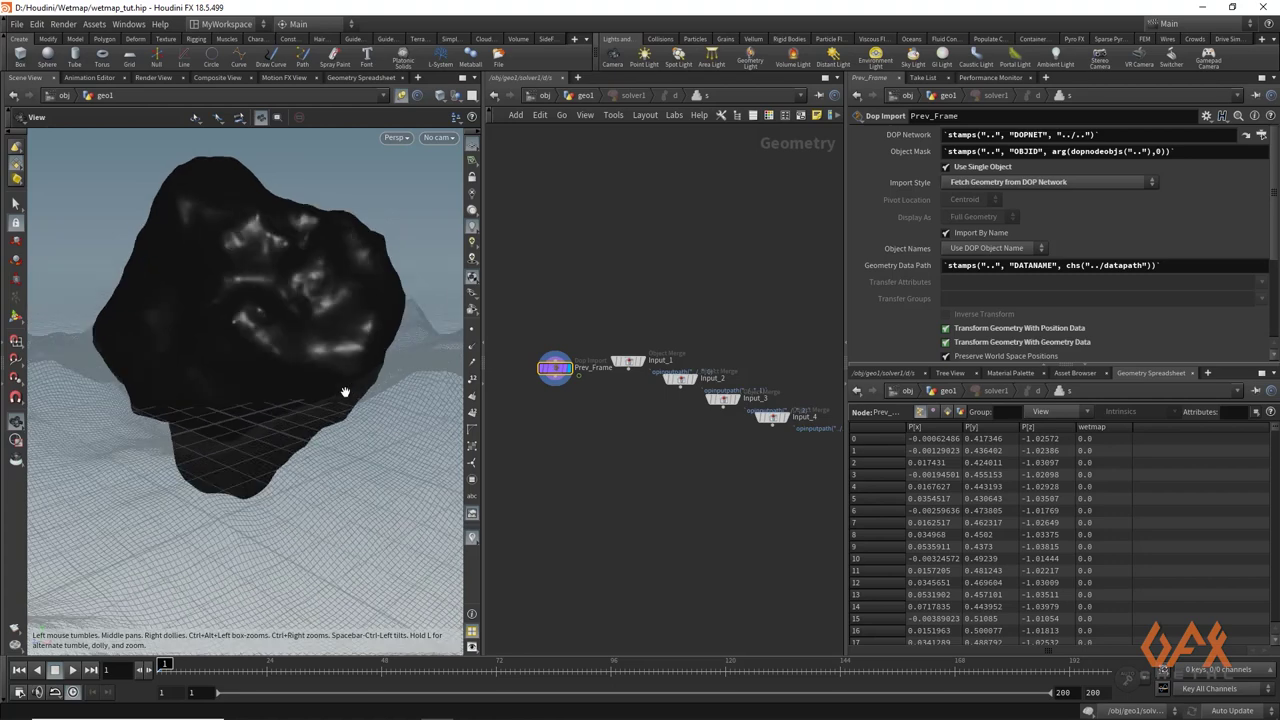
right_drag(340, 376, 369, 414)
Step: Add an Attribute Copy node below Prev_Frame and Input_1 in the solver network
middle_drag(596, 427, 605, 450)
scroll(608, 440, up, 3)
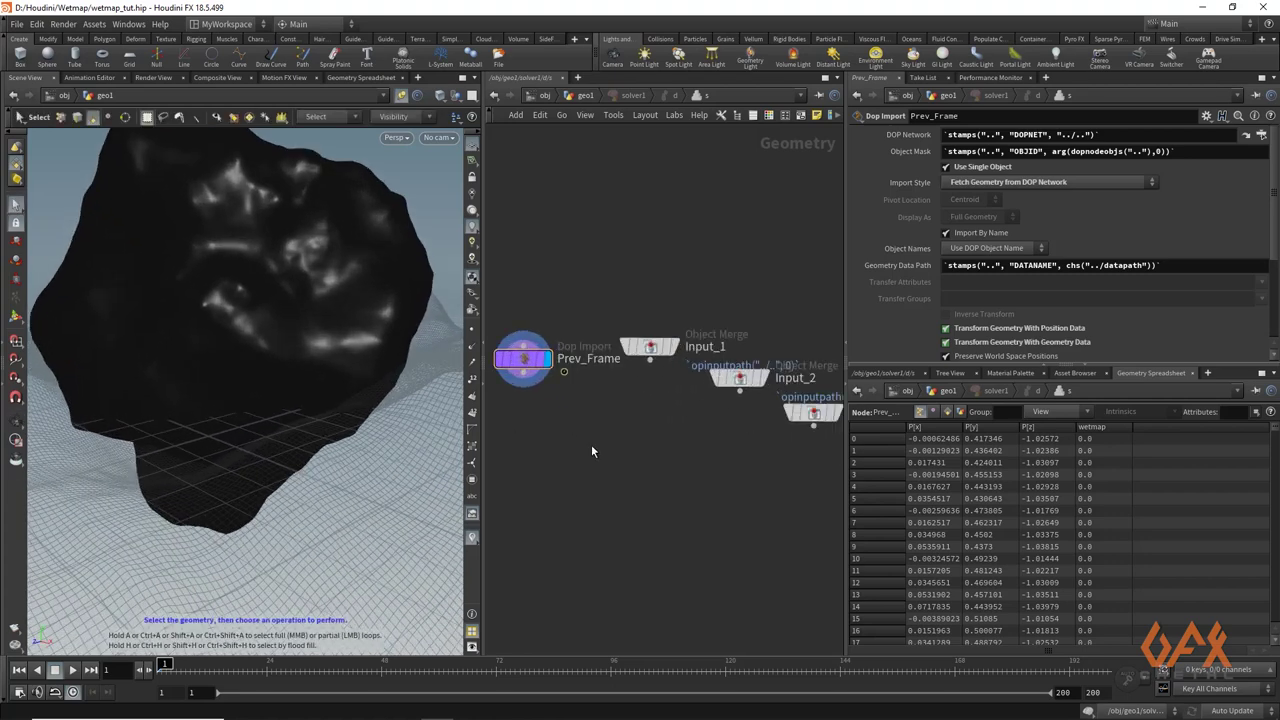
key(Tab)
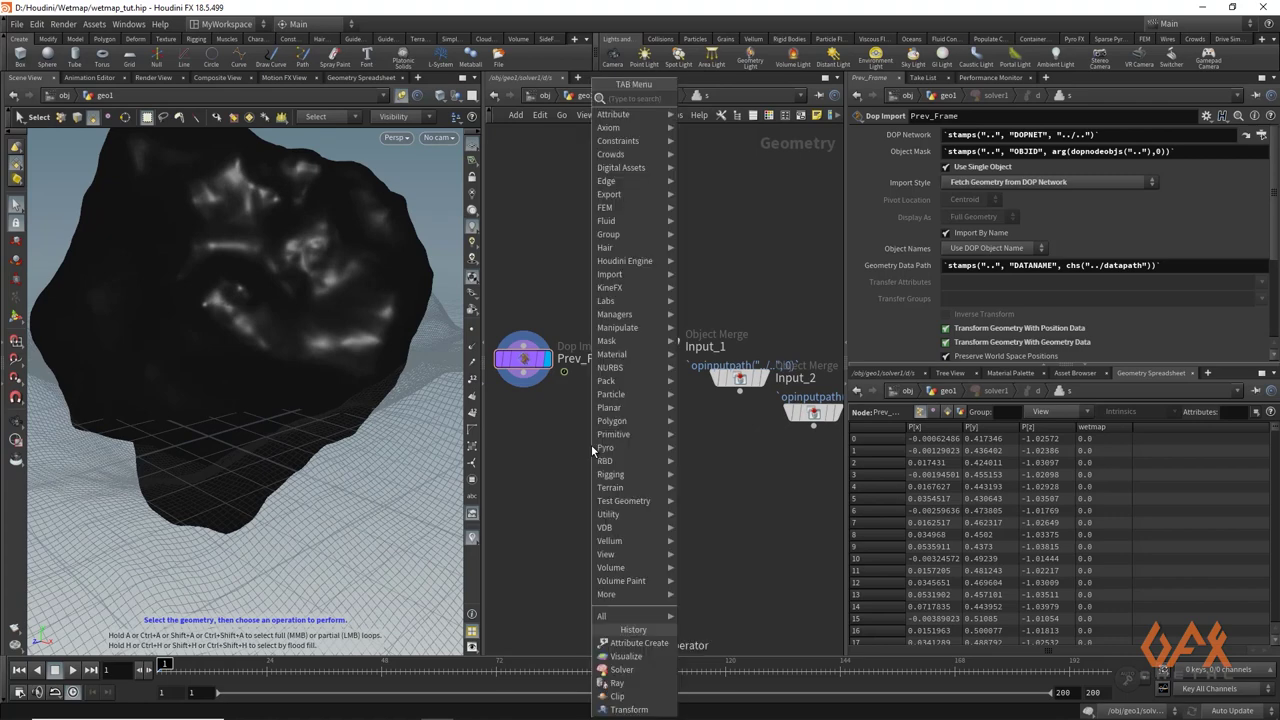
text(attcop)
key(Return)
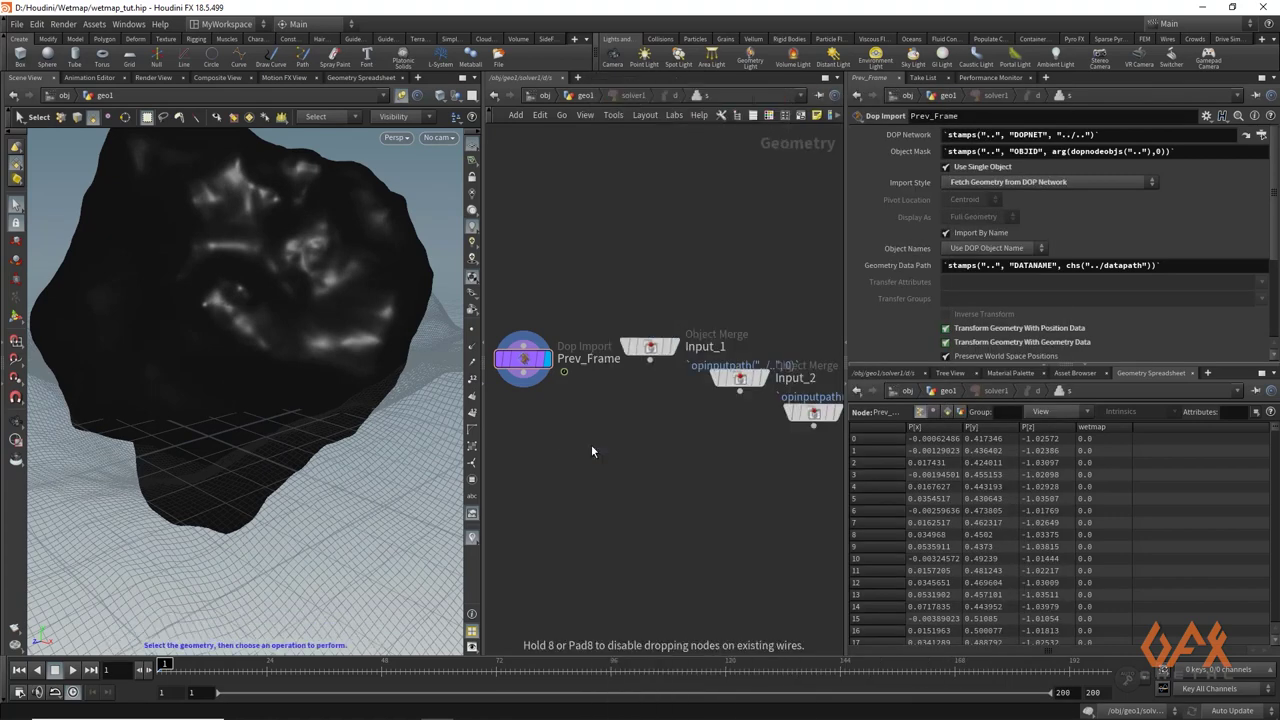
click(591, 444)
Step: Wire Input_1 into attribcopy1's first input and Prev_Frame into its second, and display attribcopy1
drag(650, 361, 561, 409)
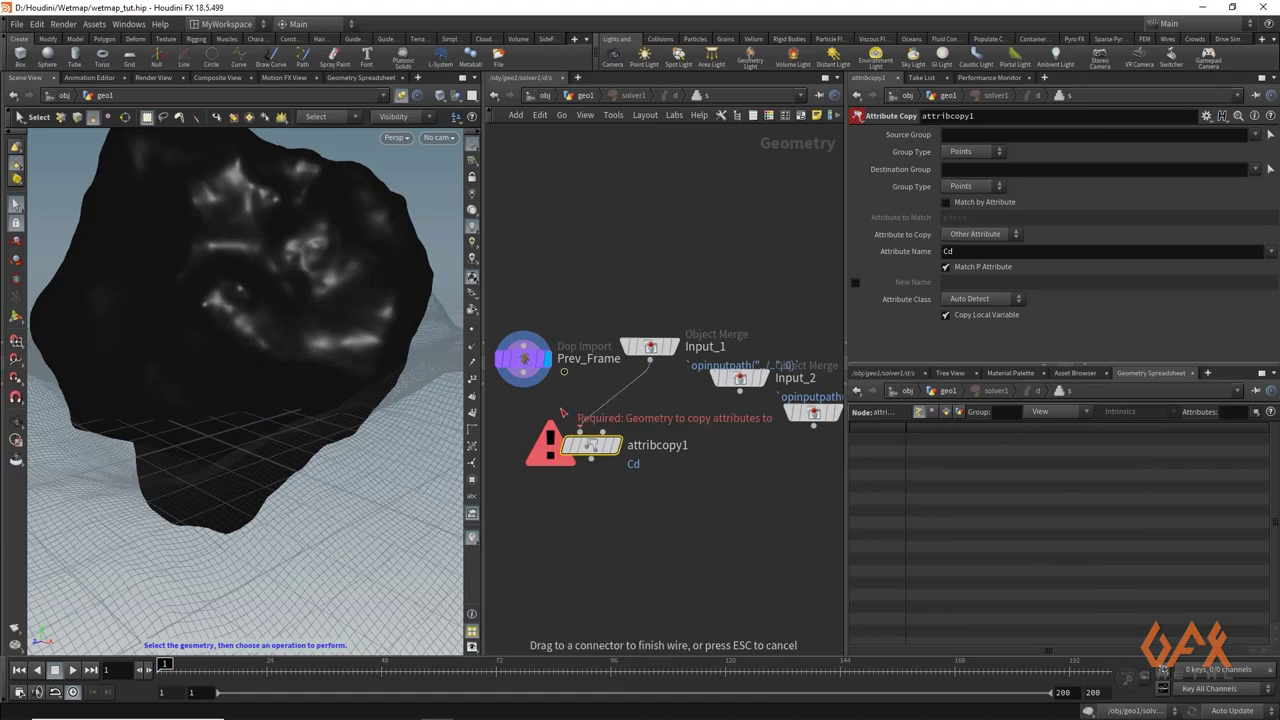
click(580, 433)
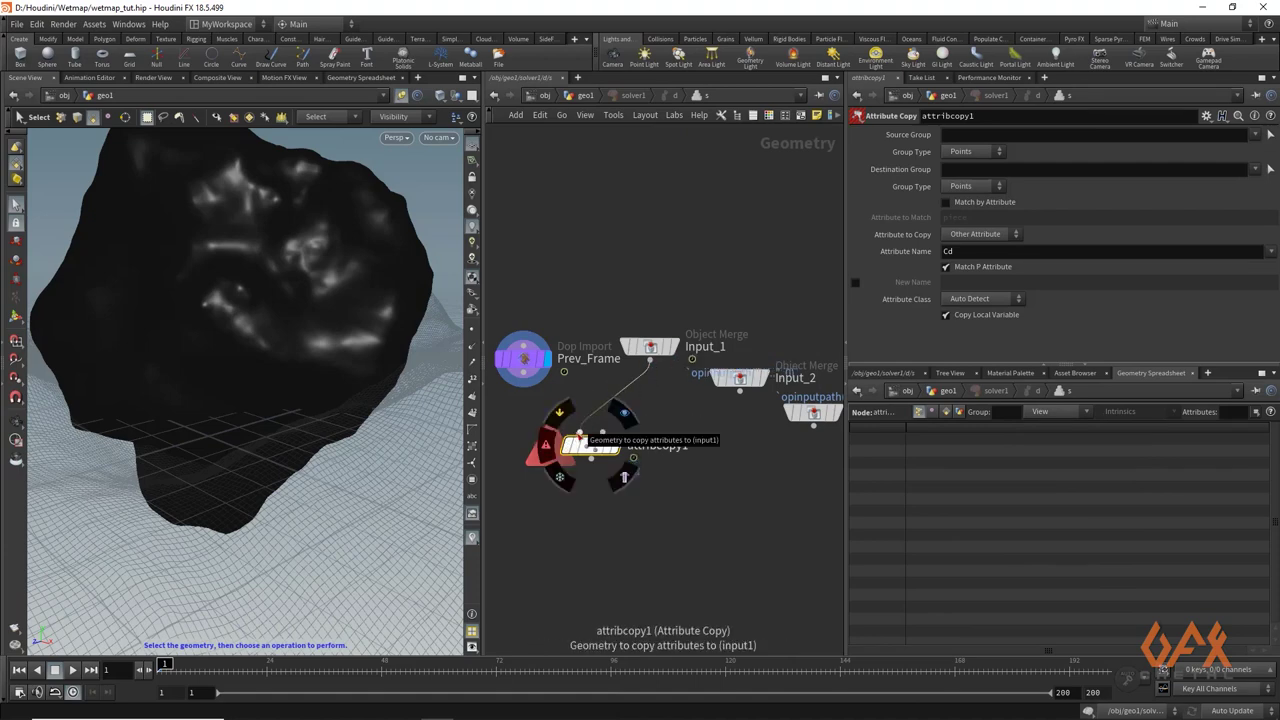
drag(527, 373, 602, 427)
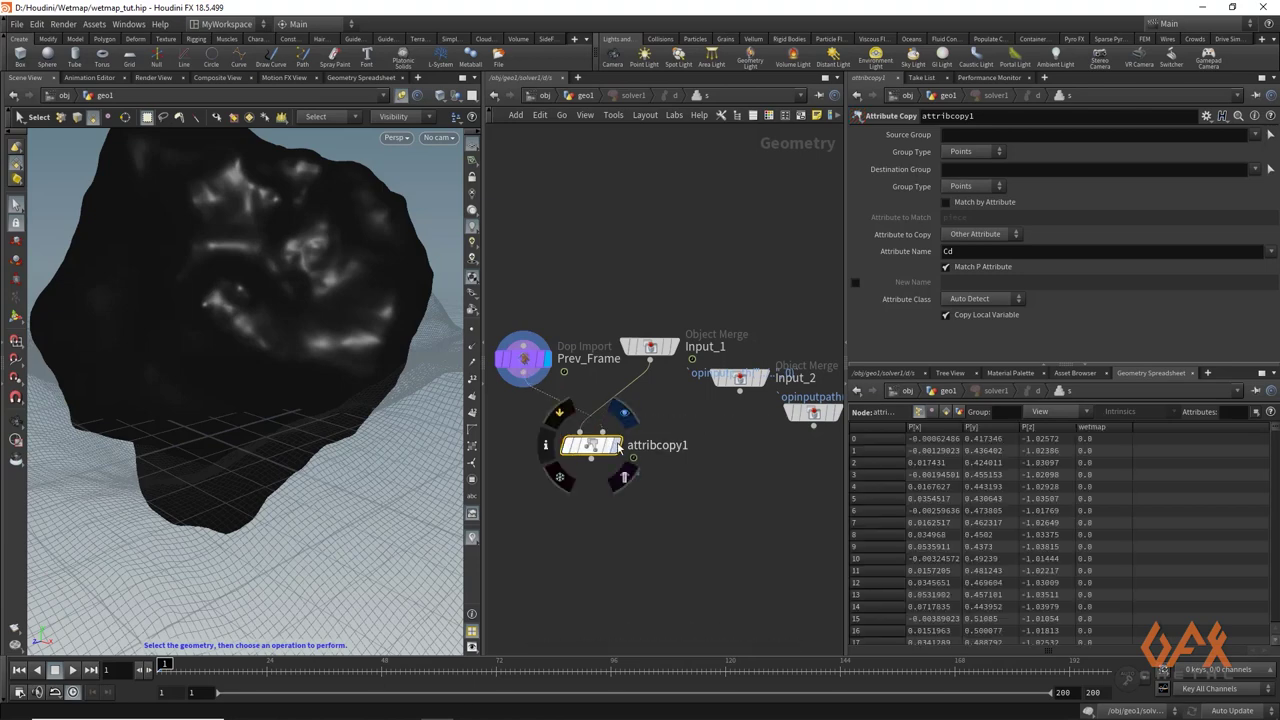
click(613, 447)
Step: Set attribcopy1 to copy only the wetmap attribute and disable Match P Attribute
click(1271, 252)
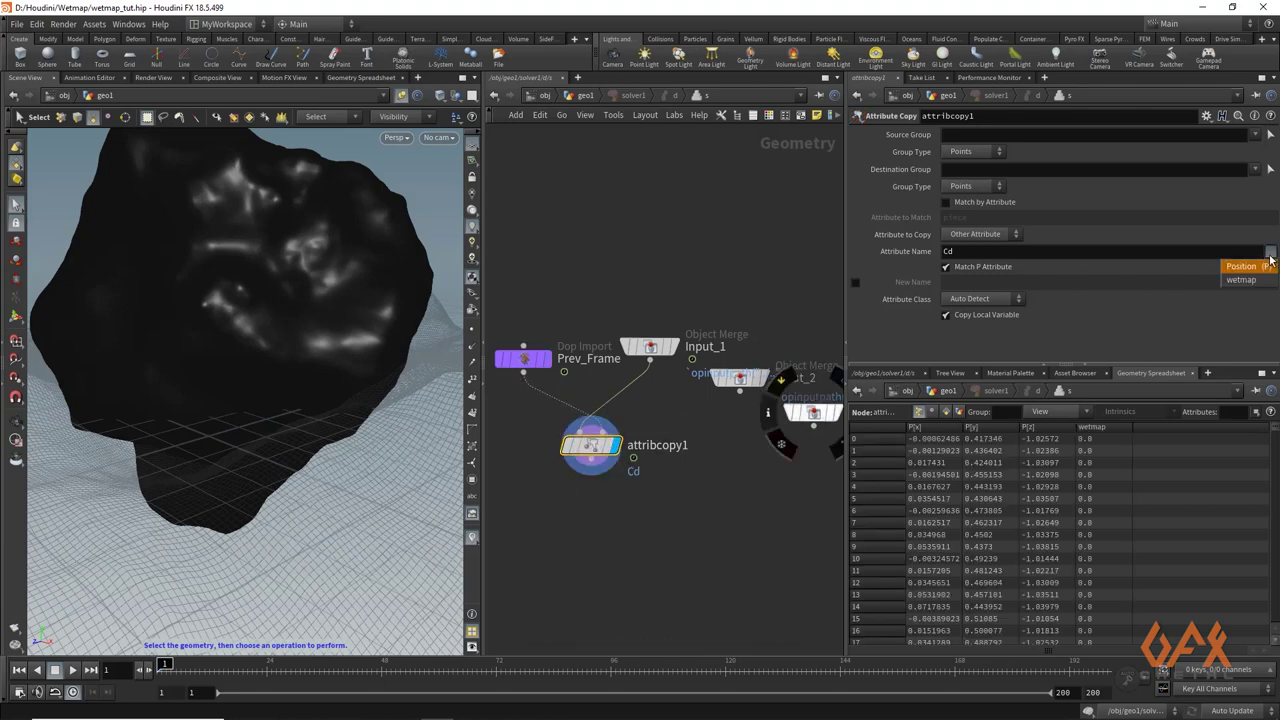
click(1245, 282)
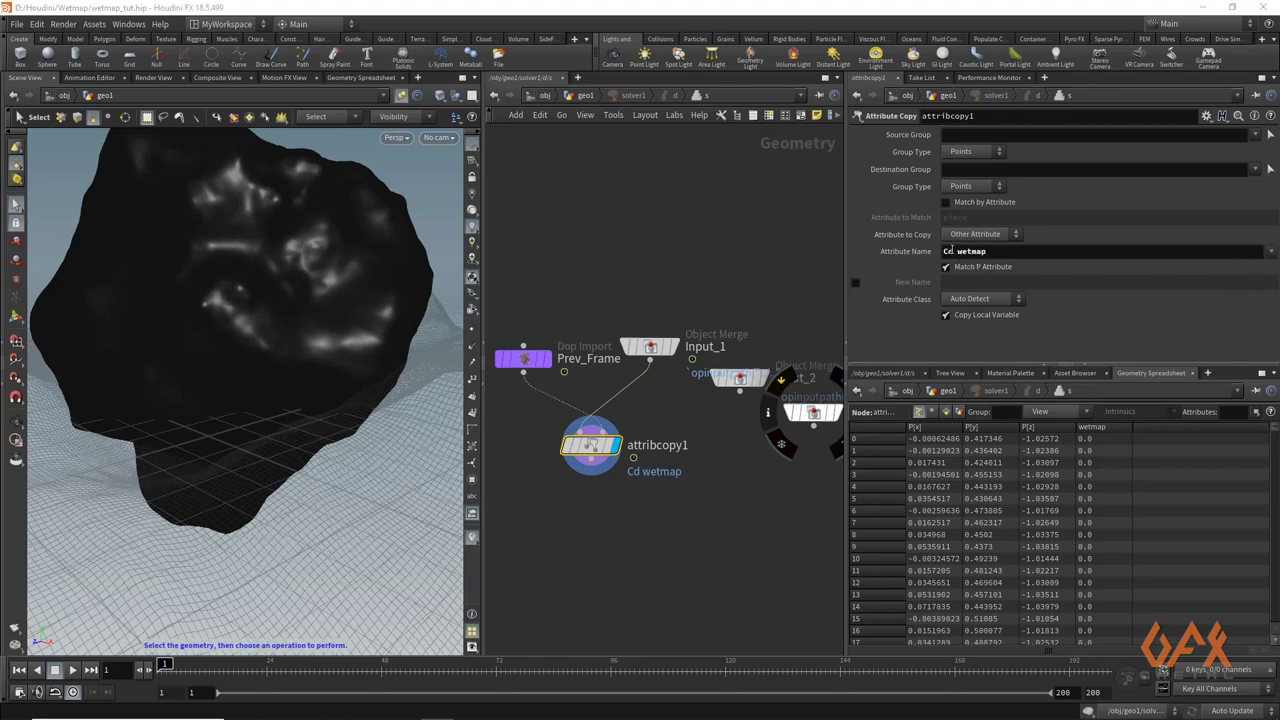
drag(957, 251, 881, 251)
key(BackSpace)
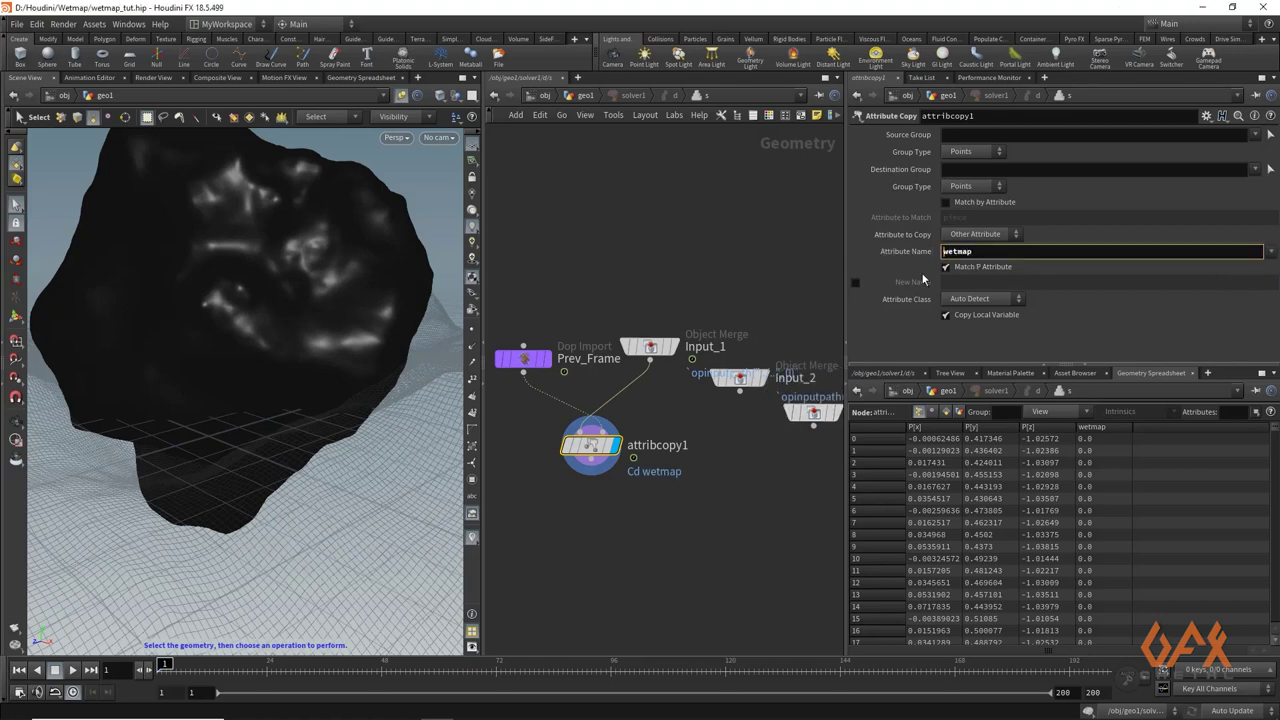
click(945, 267)
Step: Add an Attribute Transfer node below attribcopy1 and change the network wiring style to rounded
middle_drag(660, 533, 572, 471)
key(Tab)
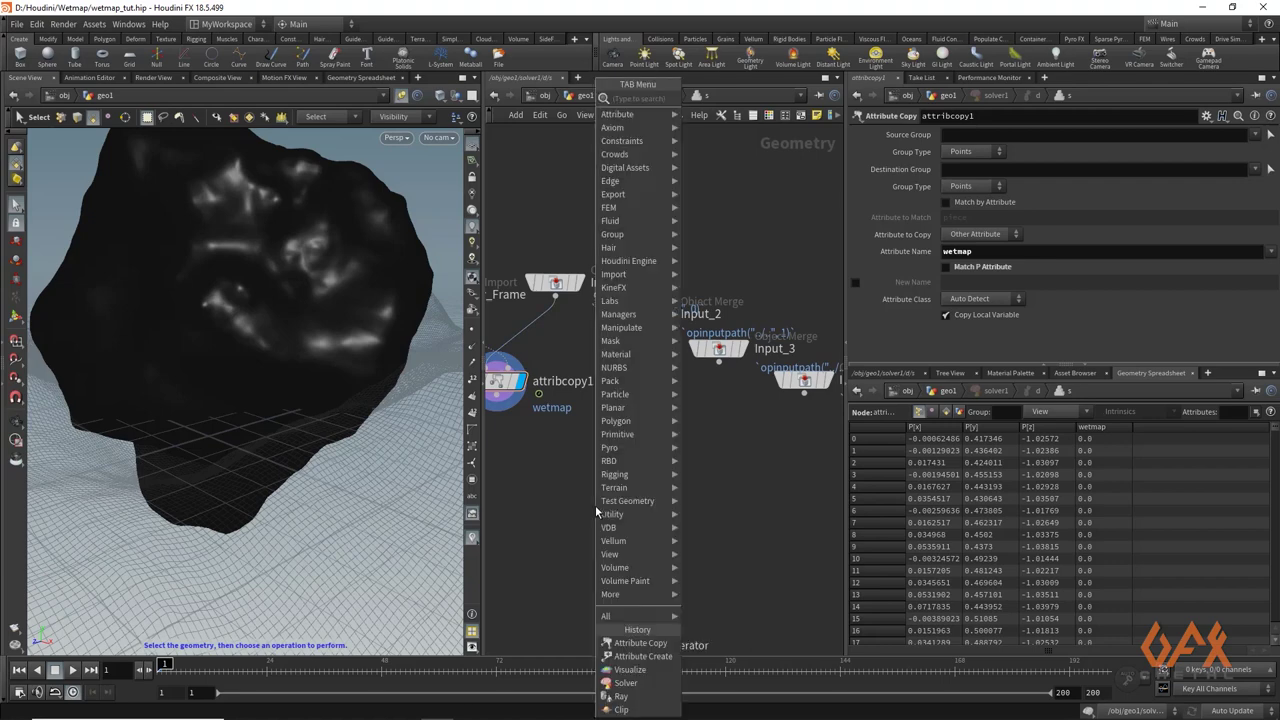
text(att tr)
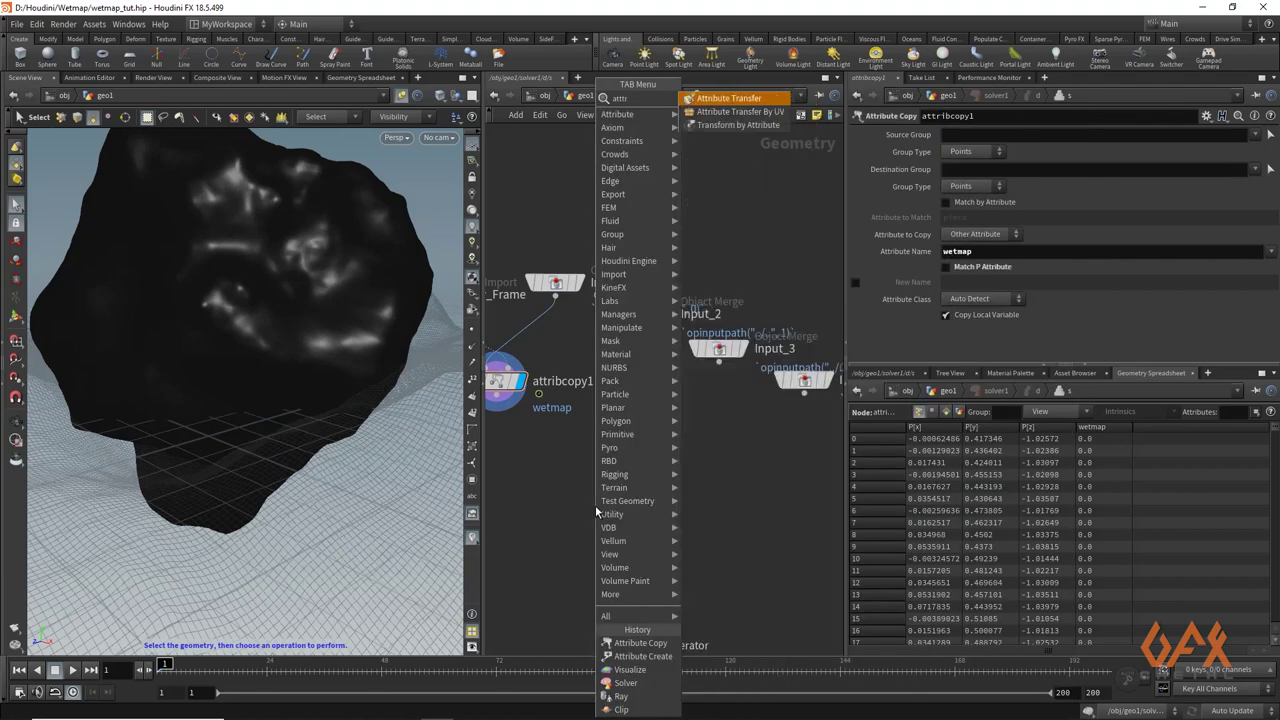
key(Return)
click(595, 505)
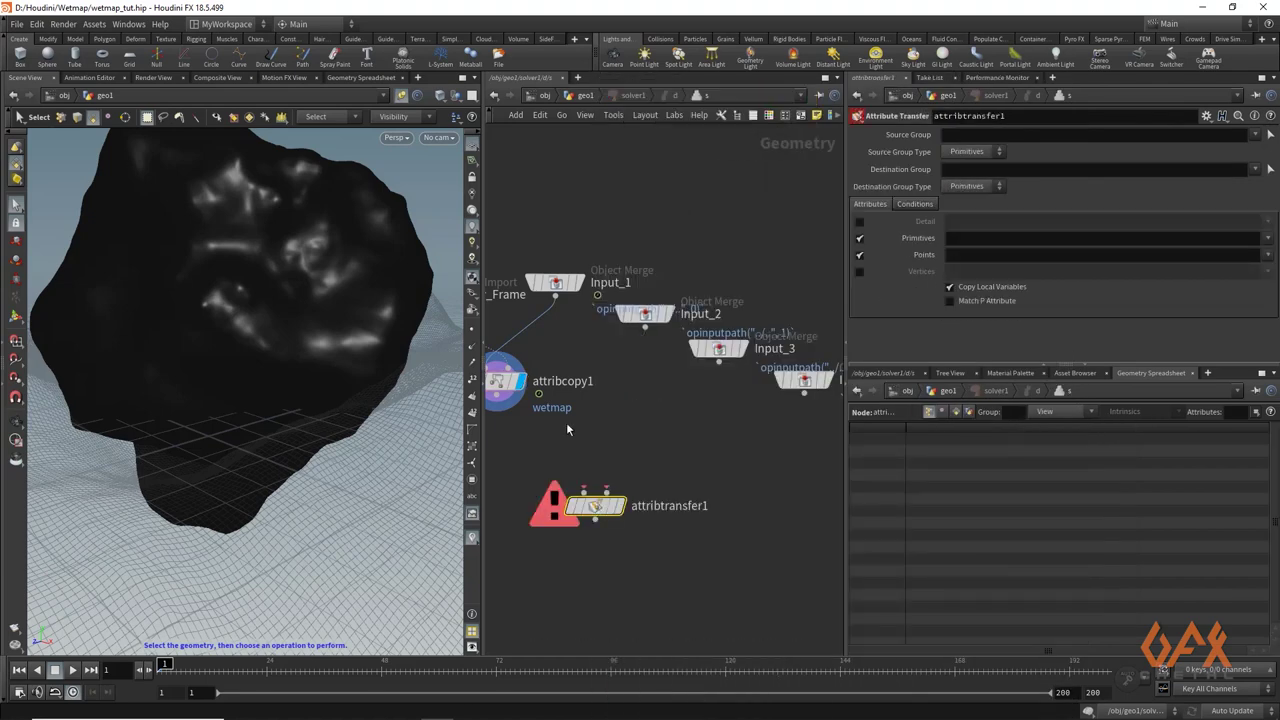
key(shift+s)
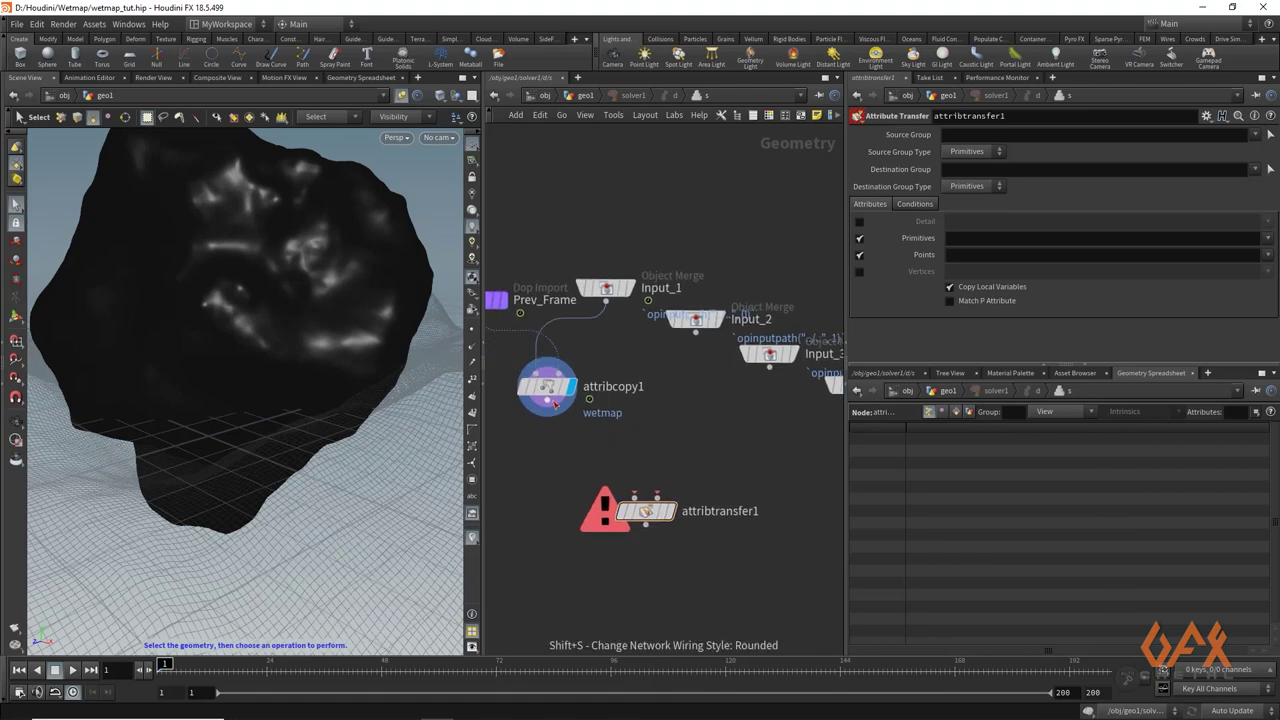
Step: Wire attribcopy1 into attribtransfer1's first input and Input_2 into its second, spacing out the input nodes, and display attribtransfer1
drag(547, 403, 633, 495)
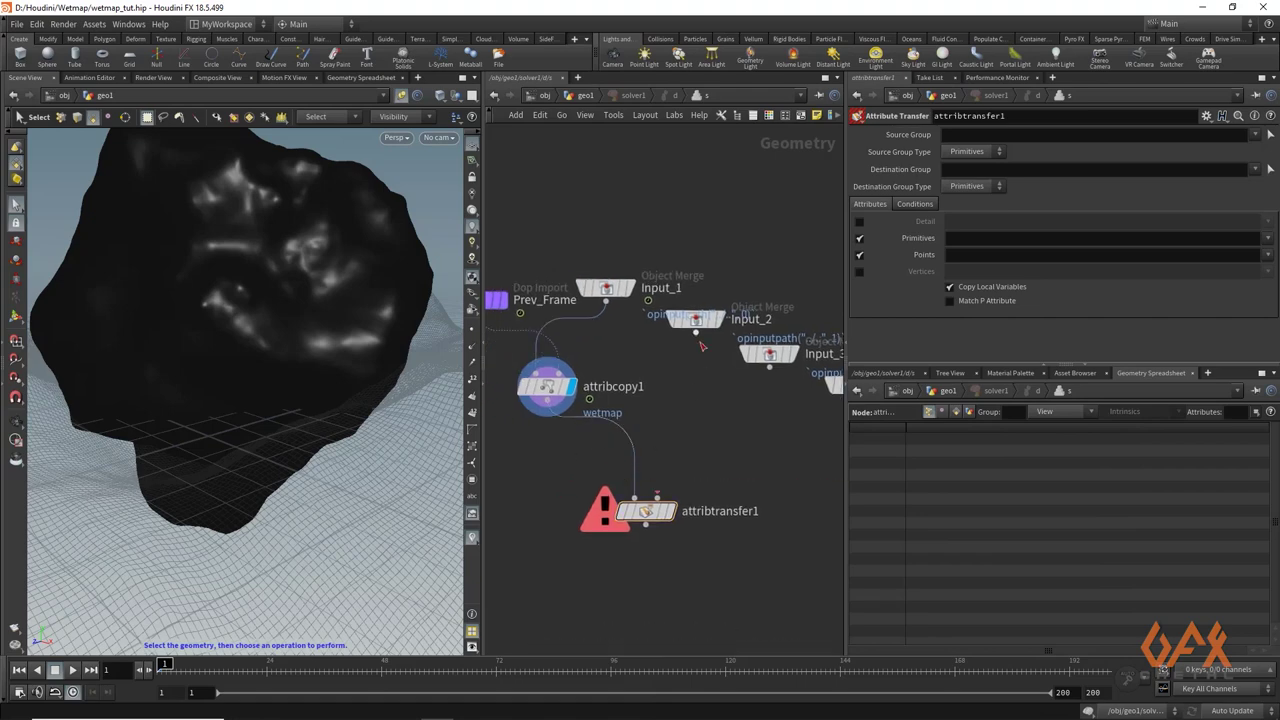
mouse_move(701, 323)
drag(701, 323, 700, 351)
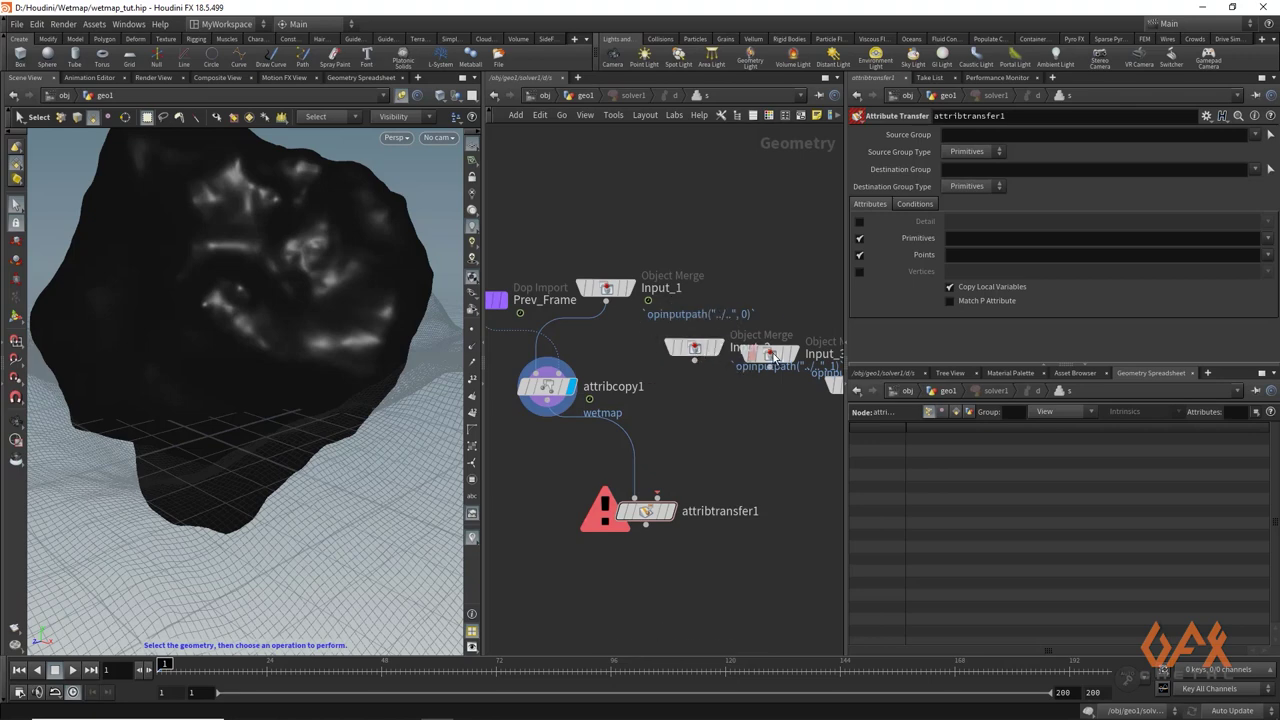
drag(779, 350, 806, 297)
drag(694, 357, 657, 497)
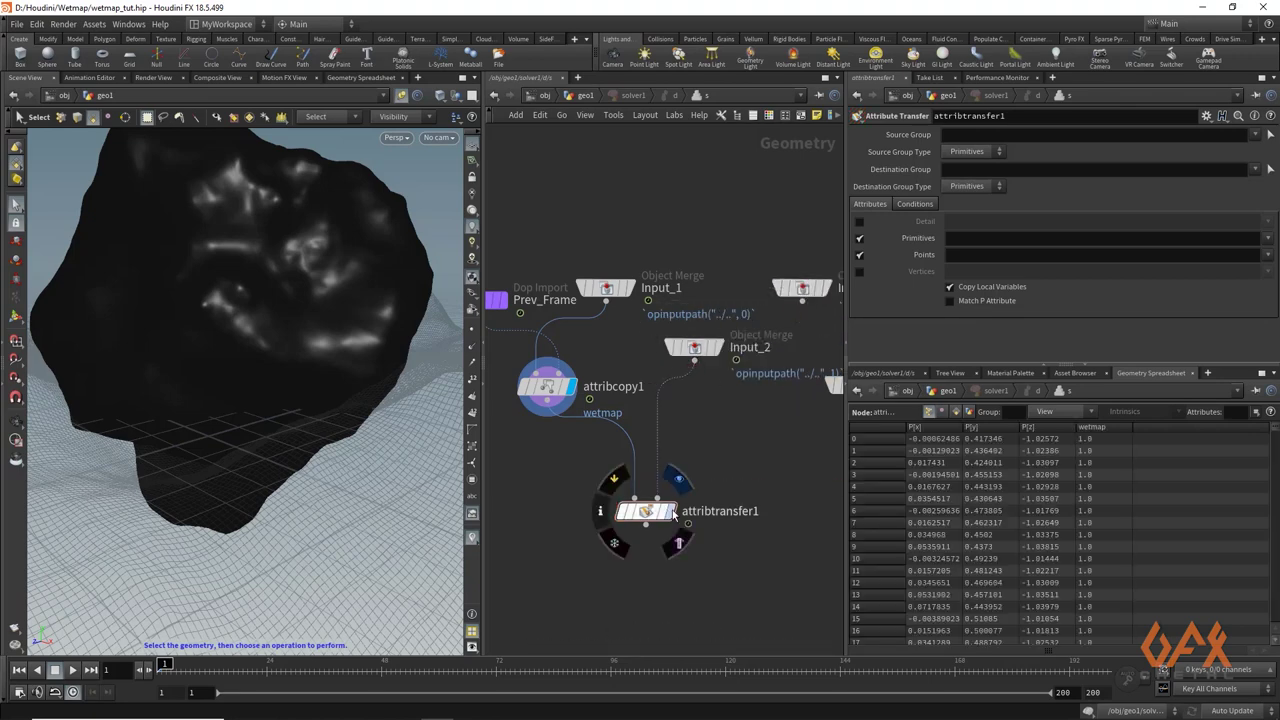
click(671, 511)
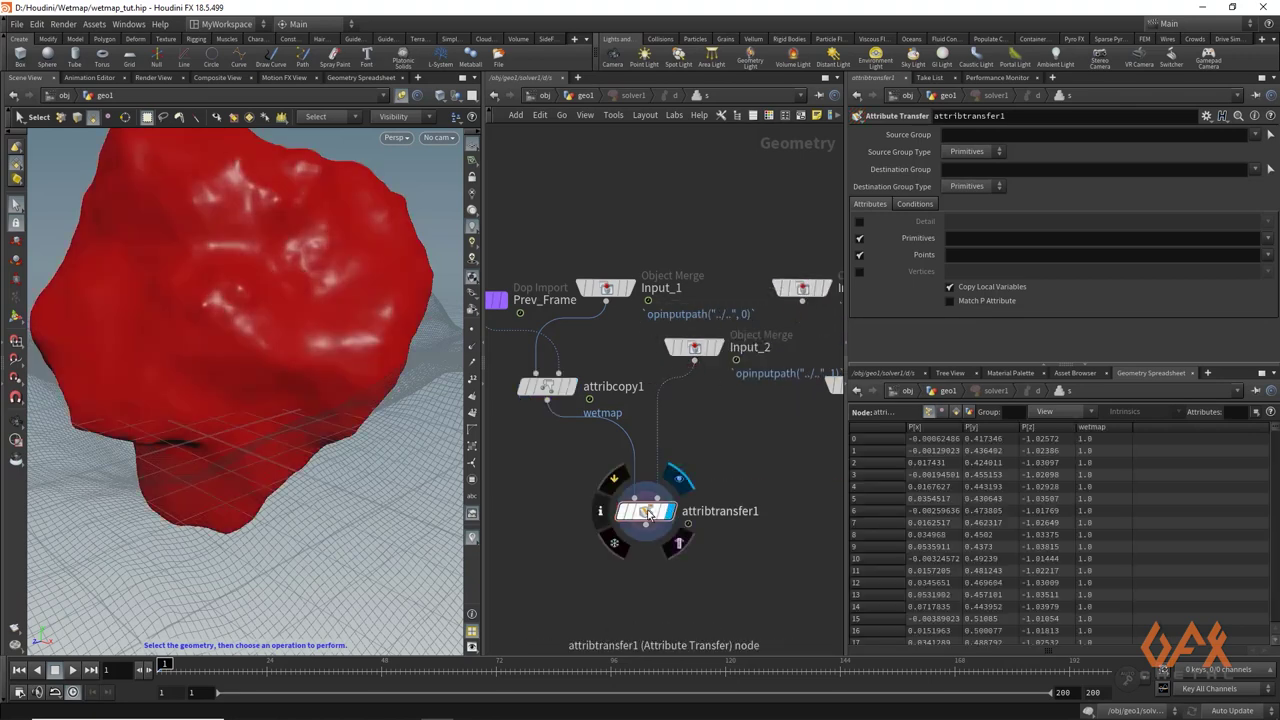
Step: Limit attribtransfer1 to the wetmap point attribute and disable its primitive attribute transfer
click(1270, 258)
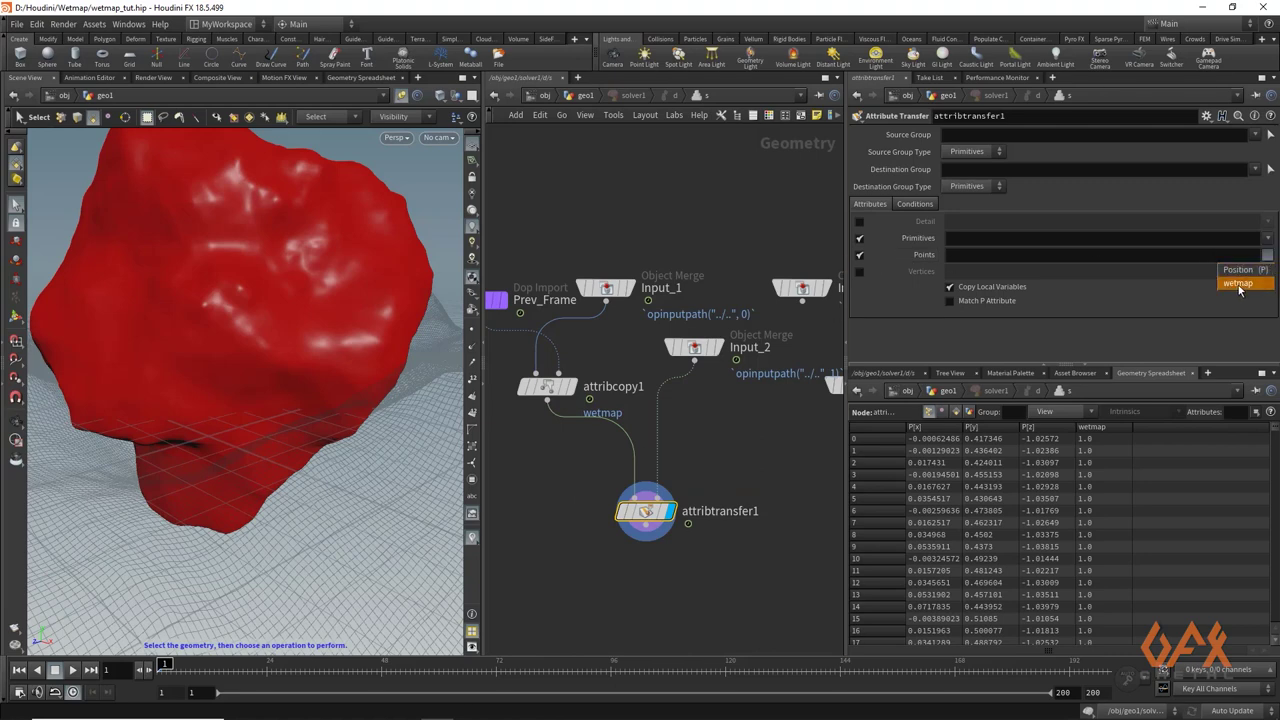
click(1238, 284)
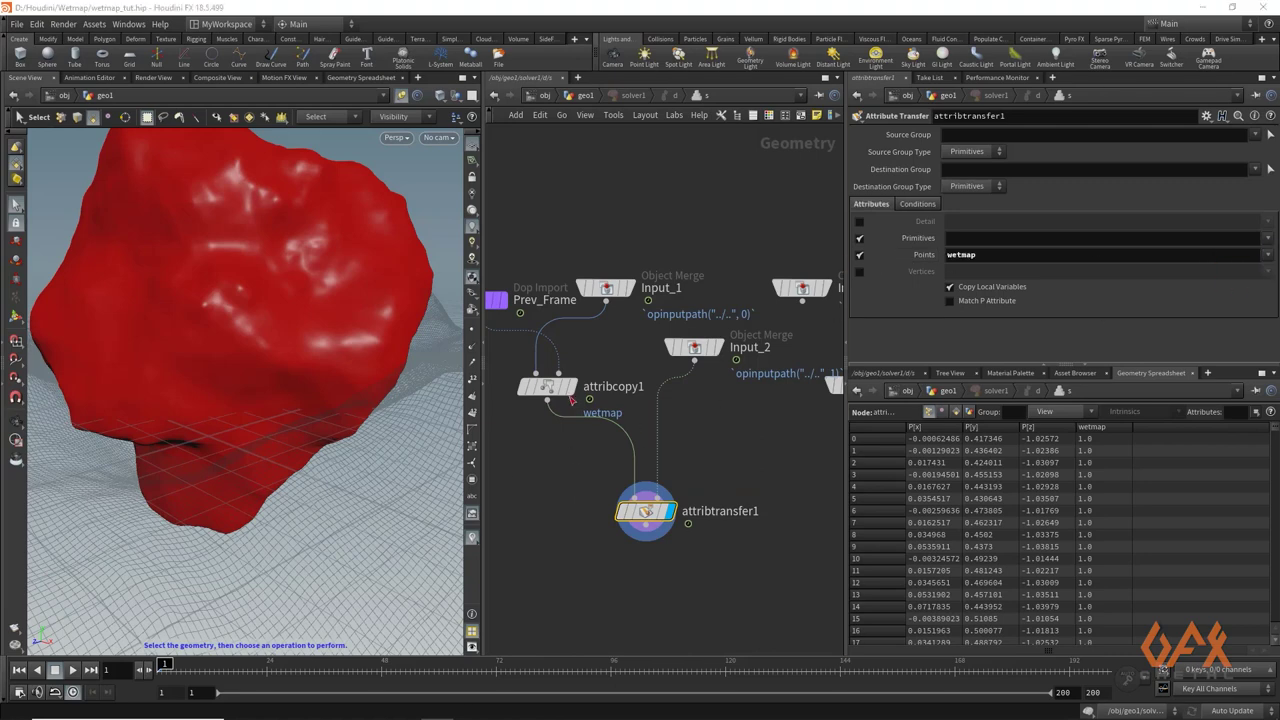
click(860, 240)
Step: Set attribtransfer1's Distance Threshold to .01 and its Blend Width to 0.08
click(916, 205)
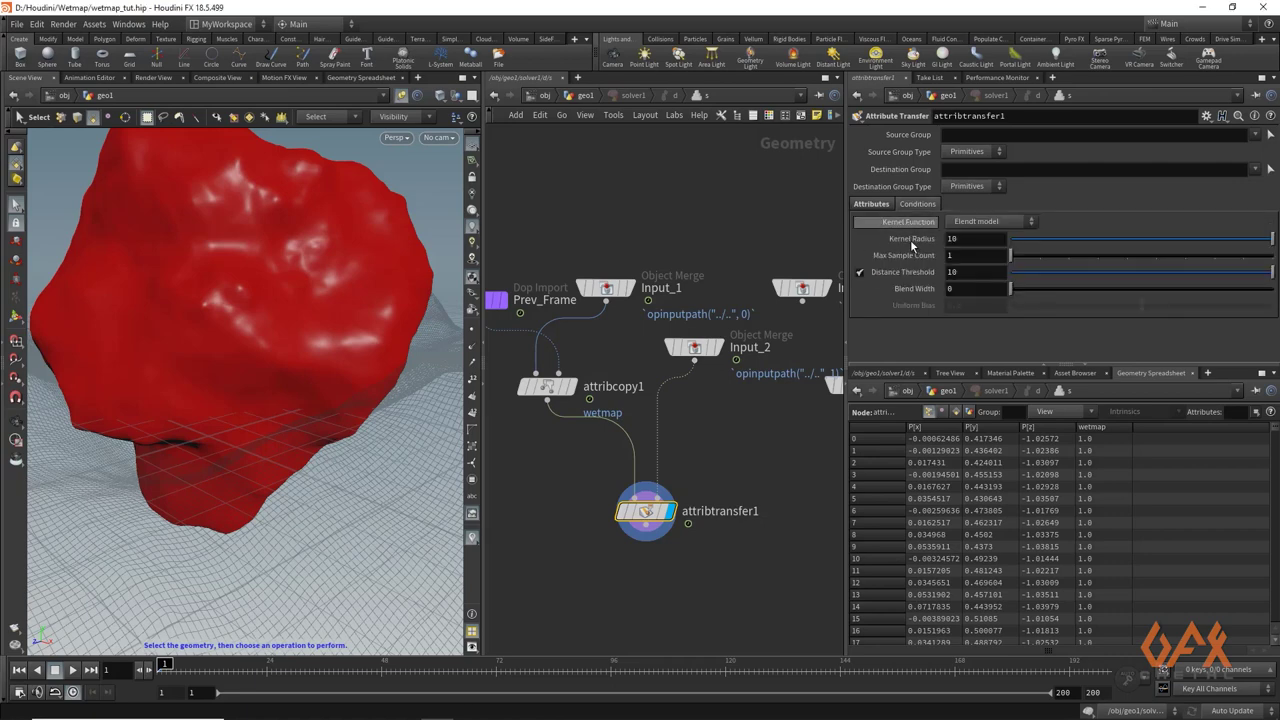
click(957, 272)
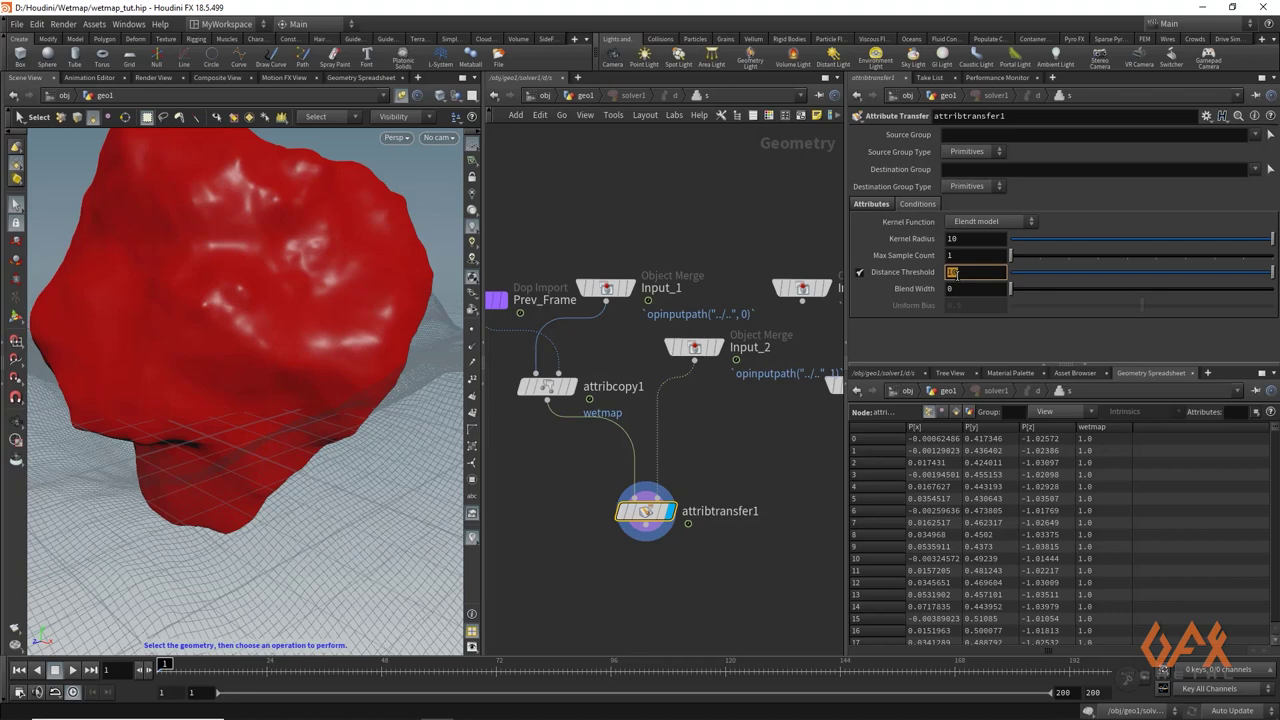
text(.6)
key(Return)
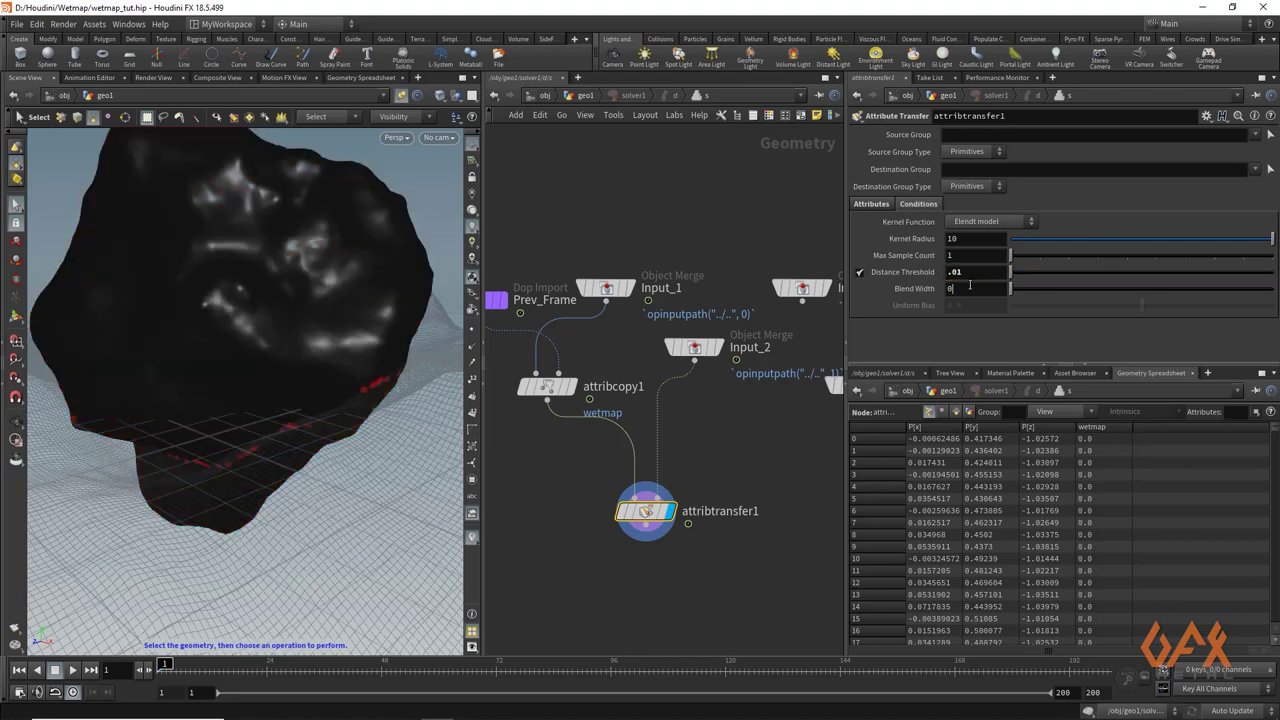
text(.08)
key(Return)
key(Escape)
Step: Play the animation to check how the wetmap accumulates on the rock, and return to frame 1 to inspect the contact area
drag(287, 384, 318, 376)
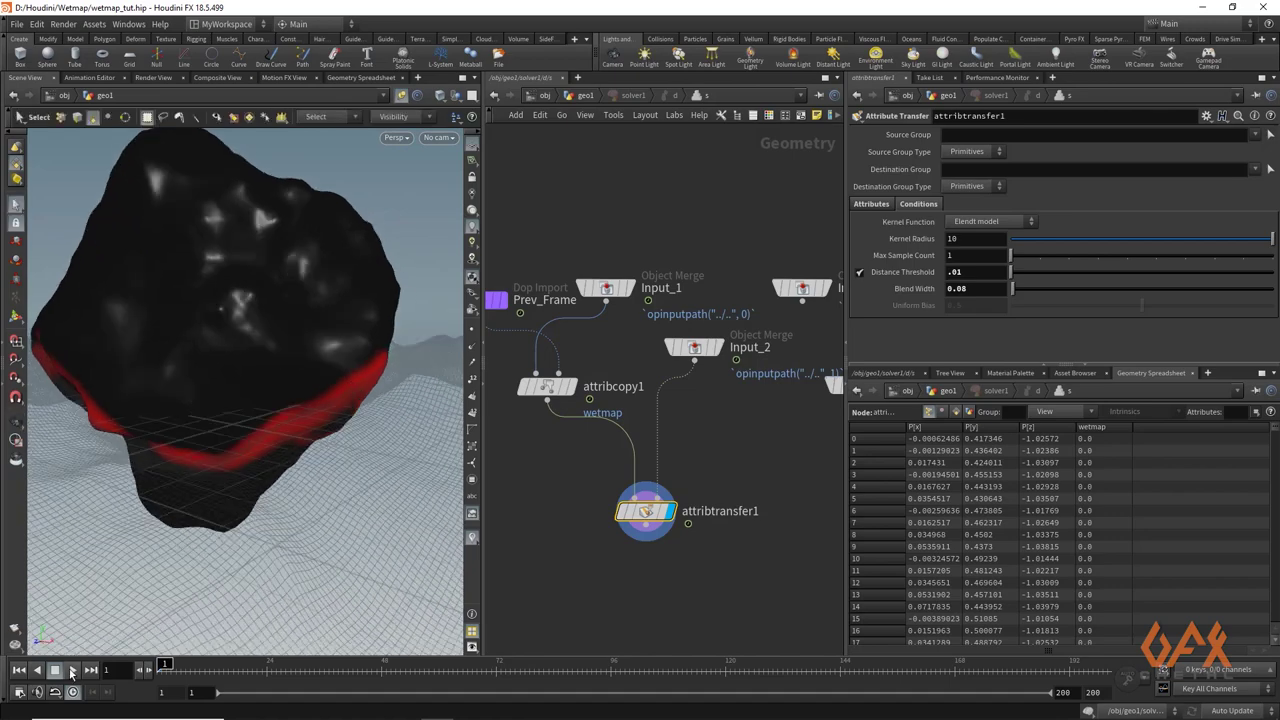
click(73, 670)
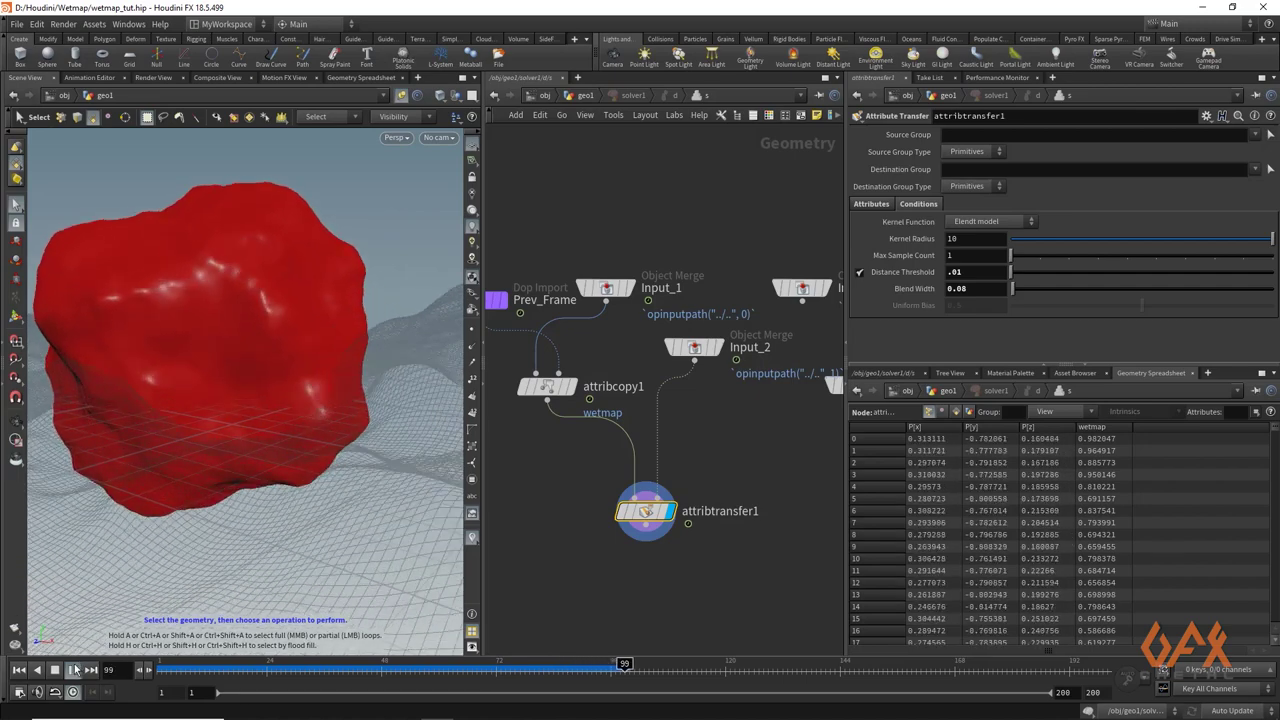
drag(180, 672, 160, 672)
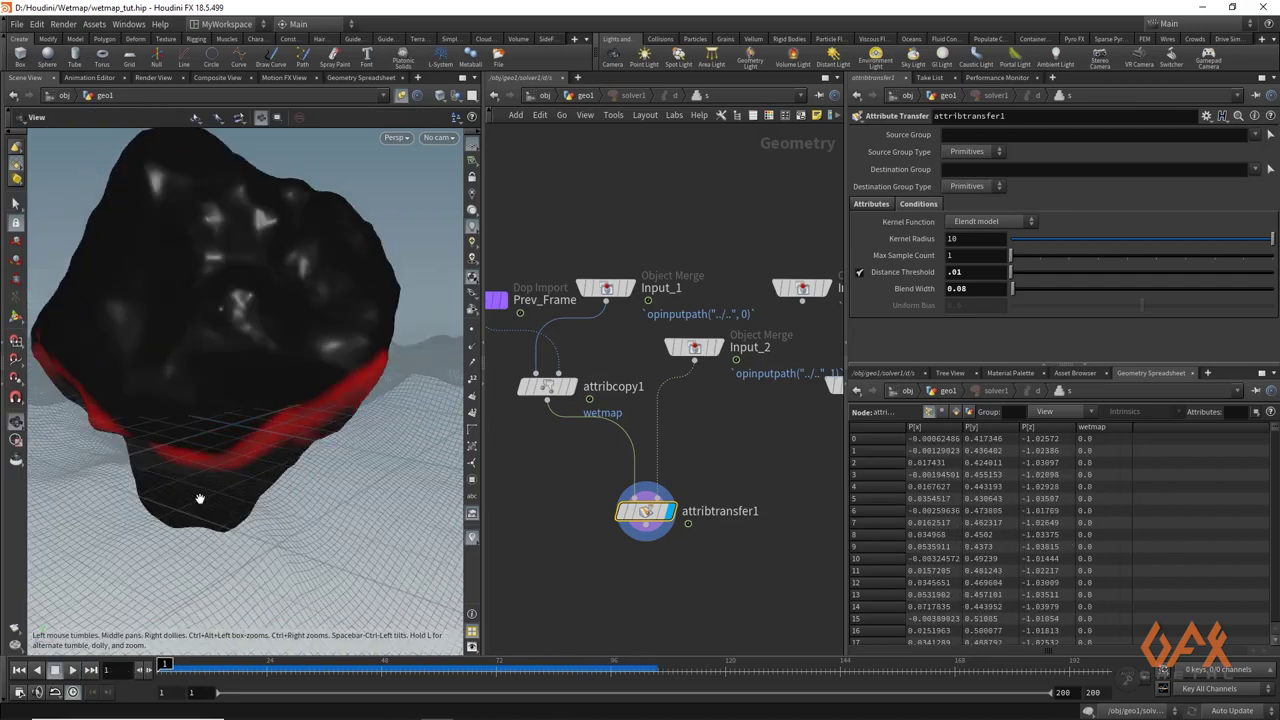
alt+drag(199, 499, 246, 486)
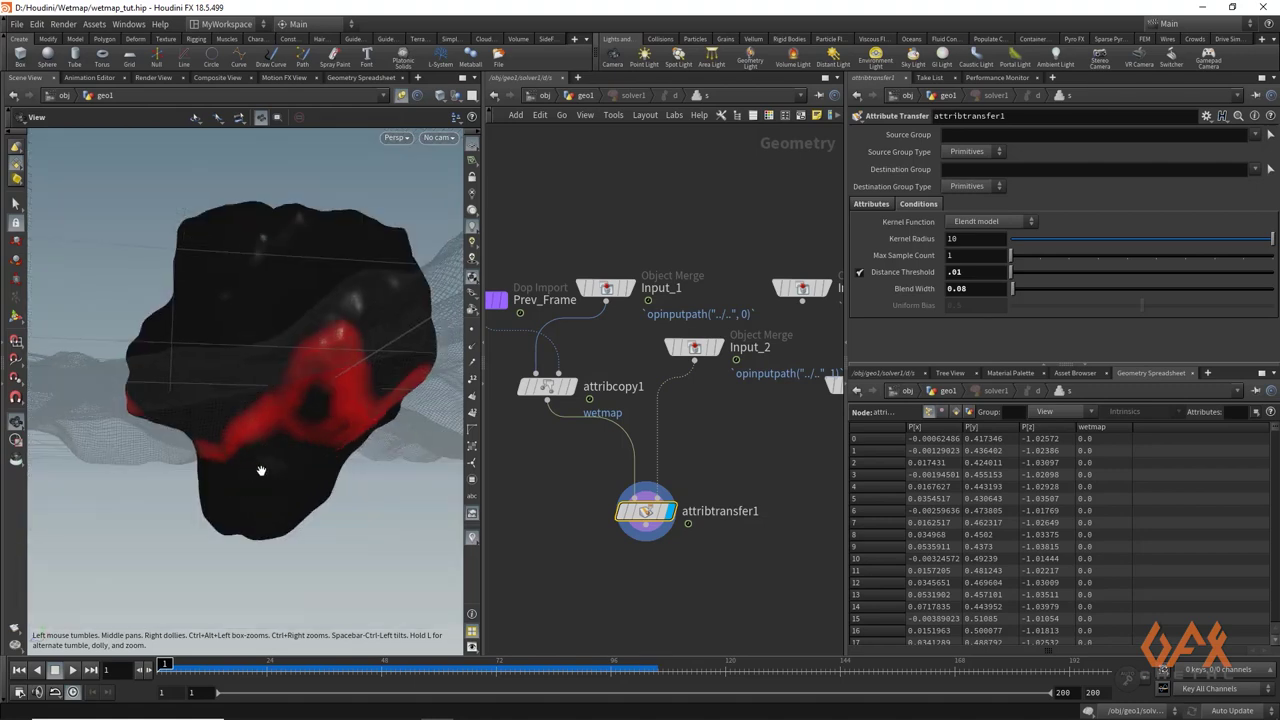
key(s)
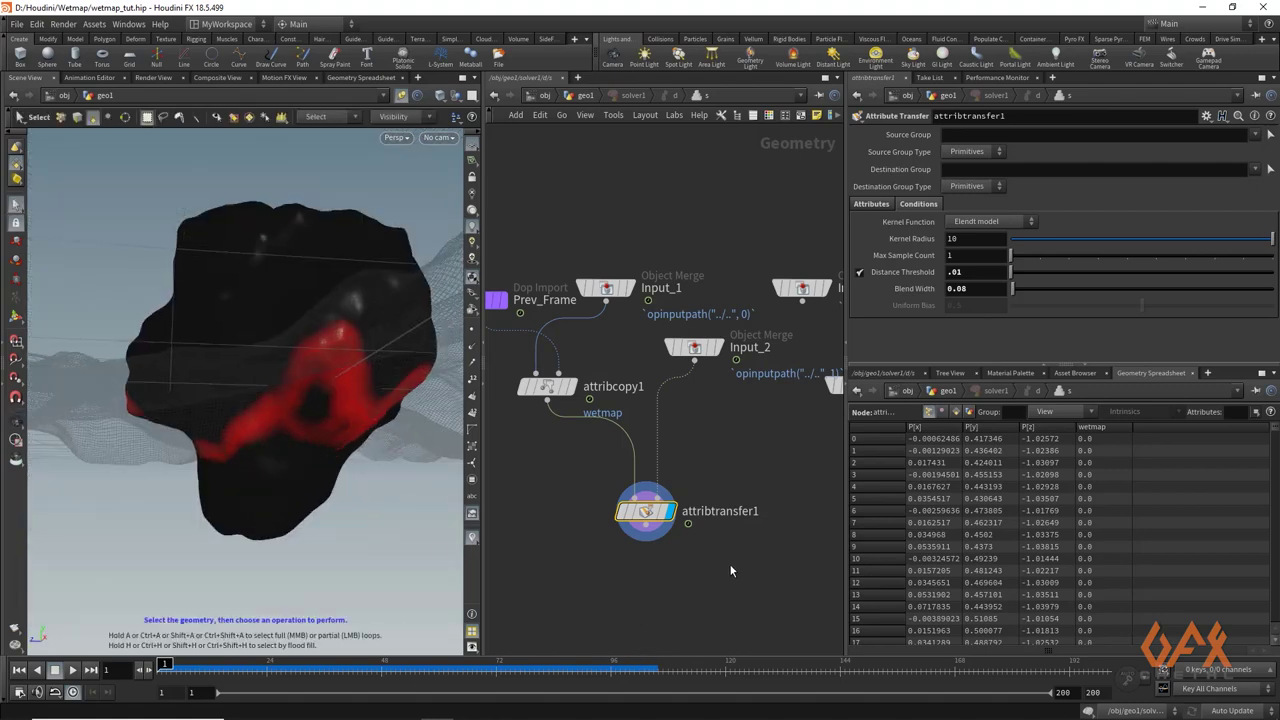
Step: Add an Attribute VOP node below attribtransfer1 and wire attribtransfer1 into its first input
middle_drag(731, 571, 664, 521)
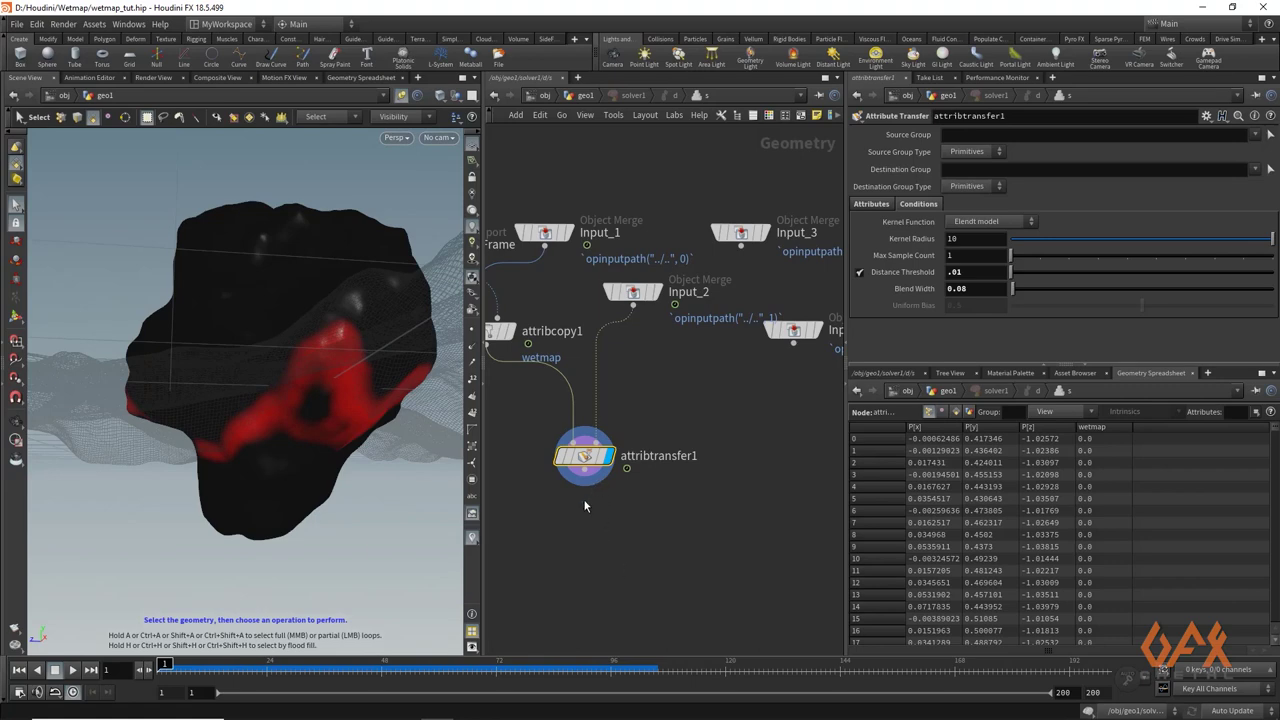
middle_drag(585, 506, 605, 499)
key(Tab)
text(a)
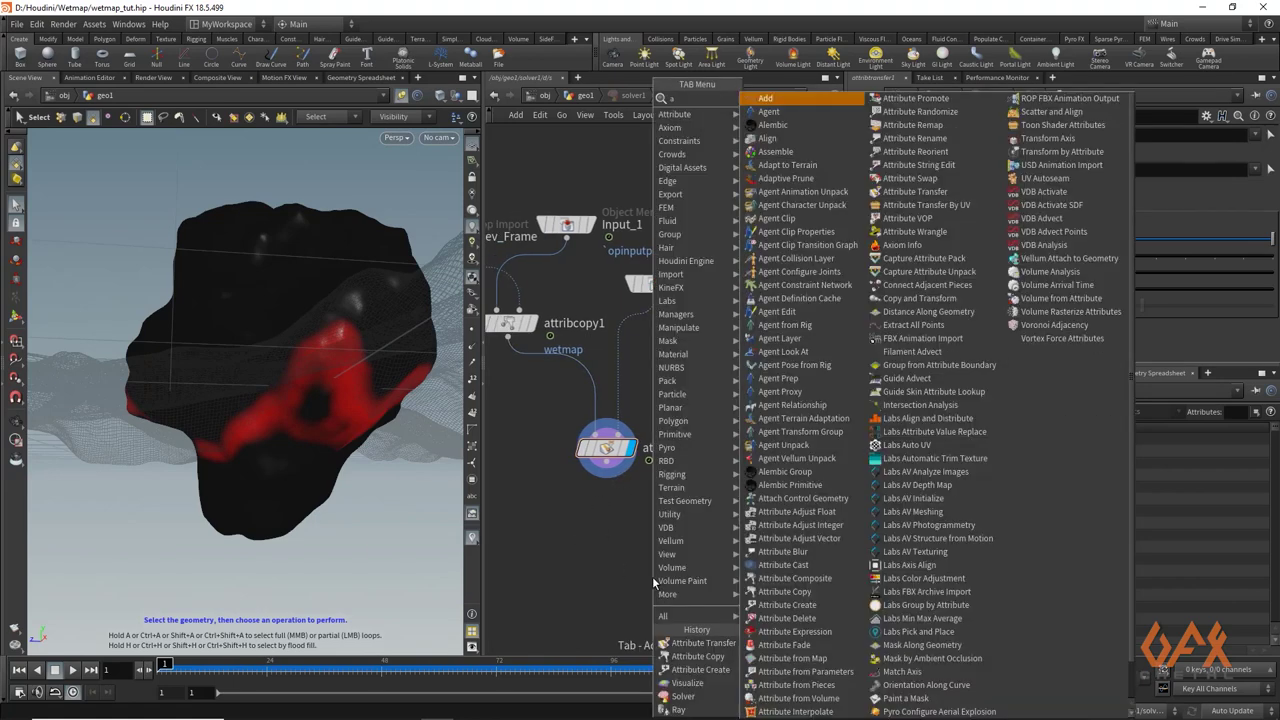
text(ttvop)
key(Return)
click(653, 578)
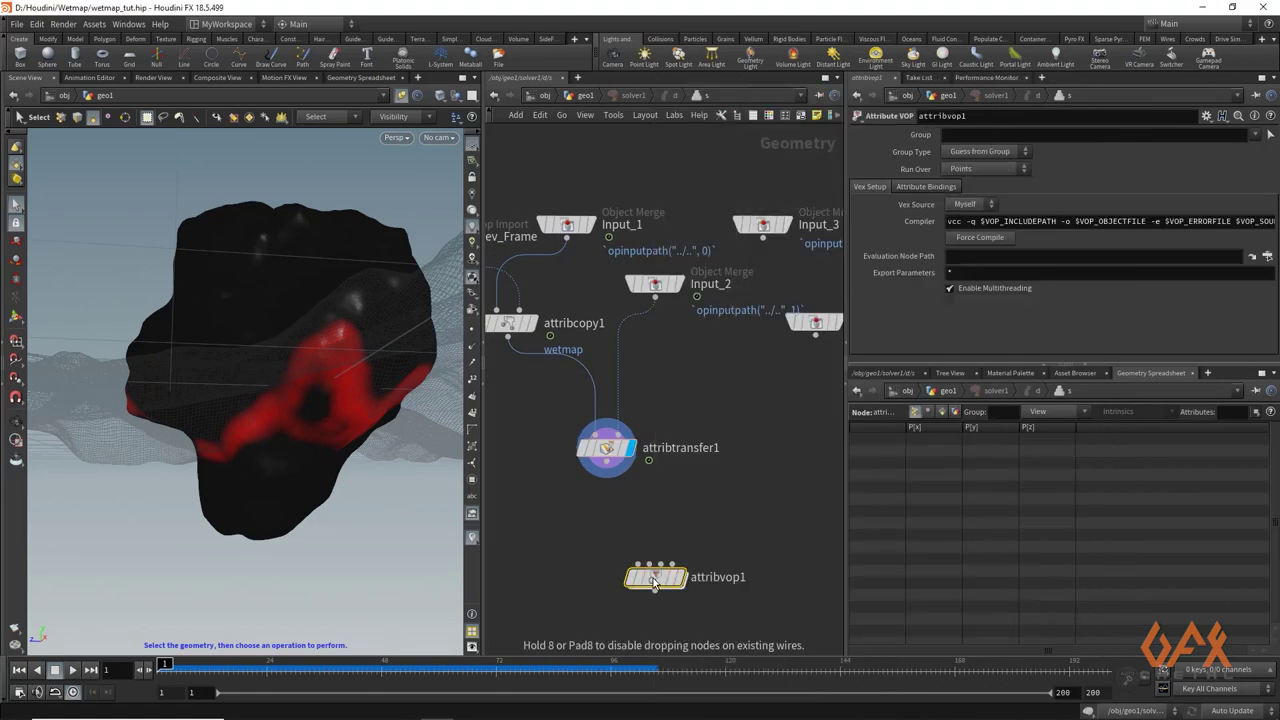
click(606, 464)
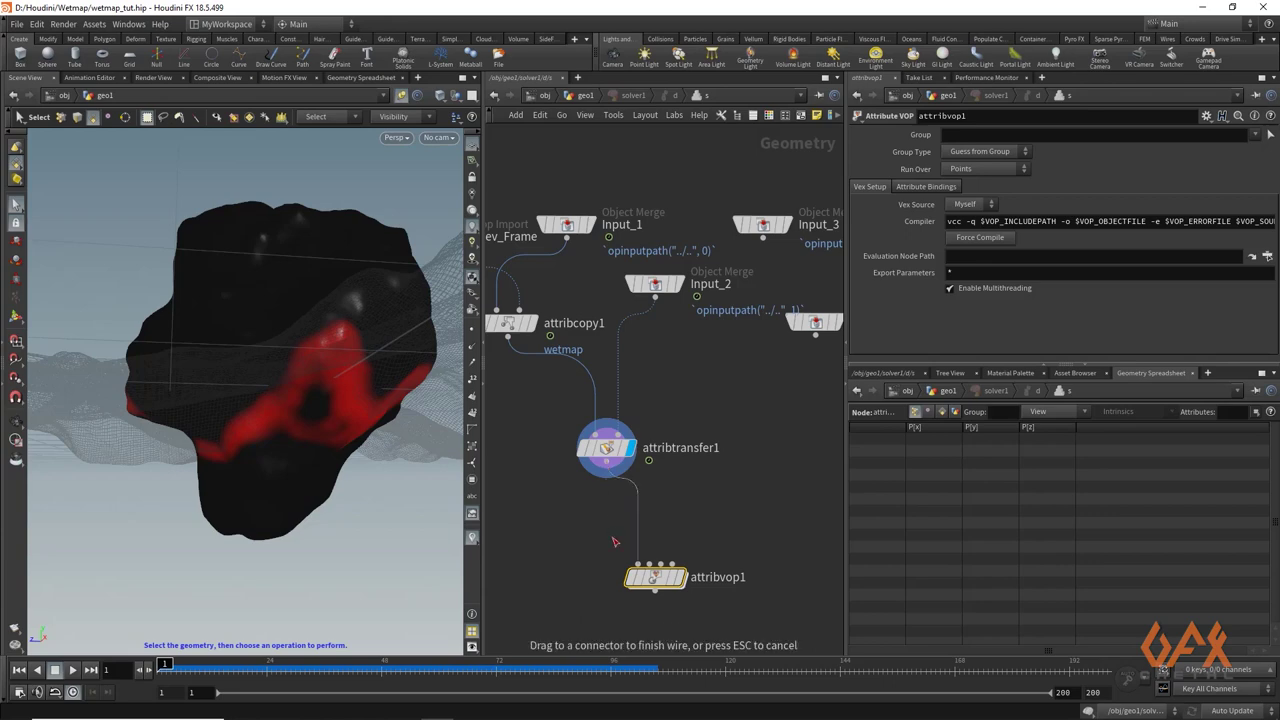
Step: Wire Input_2 into attribvop1's second input, after attribtransfer1 in the first, and make attribvop1 the displayed node
click(637, 565)
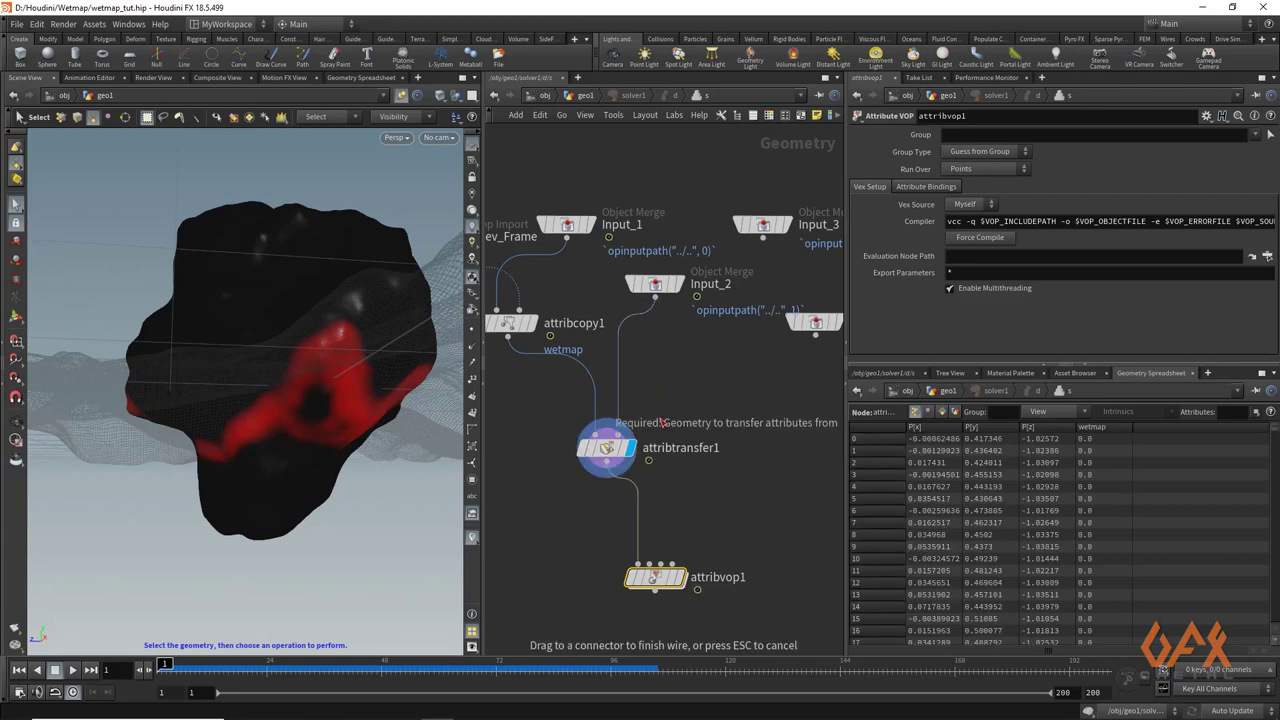
click(656, 298)
click(652, 564)
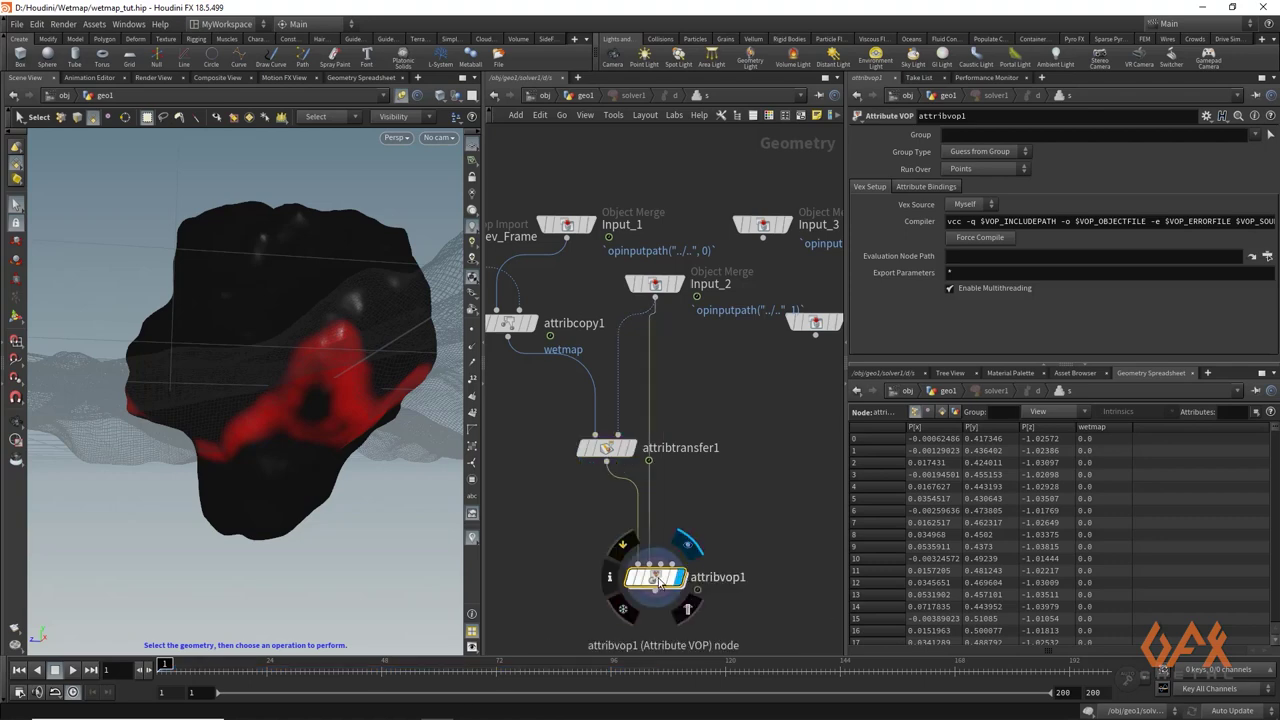
Step: Inside attribvop1, add an Intersect node in the space between the global parameters node and the output node
double_click(650, 578)
middle_drag(675, 471, 642, 430)
click(650, 418)
key(Tab)
text(inter)
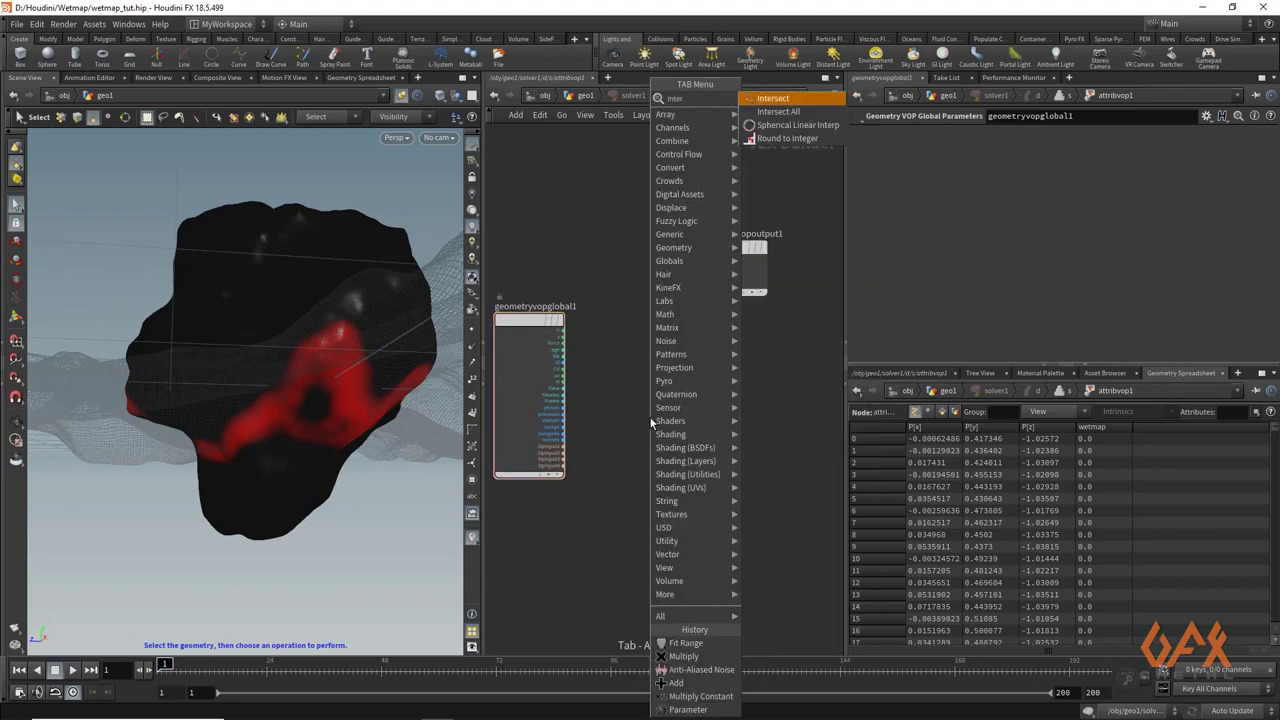
key(Return)
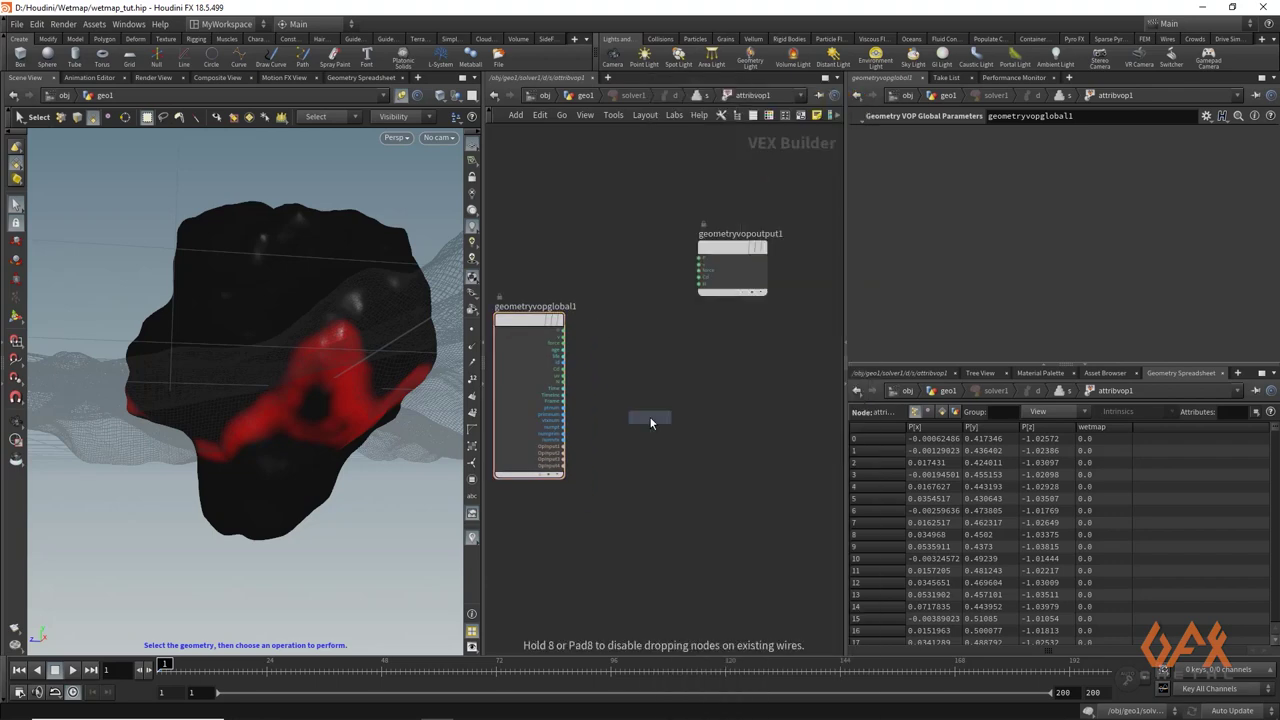
click(649, 418)
scroll(618, 360, up, 3)
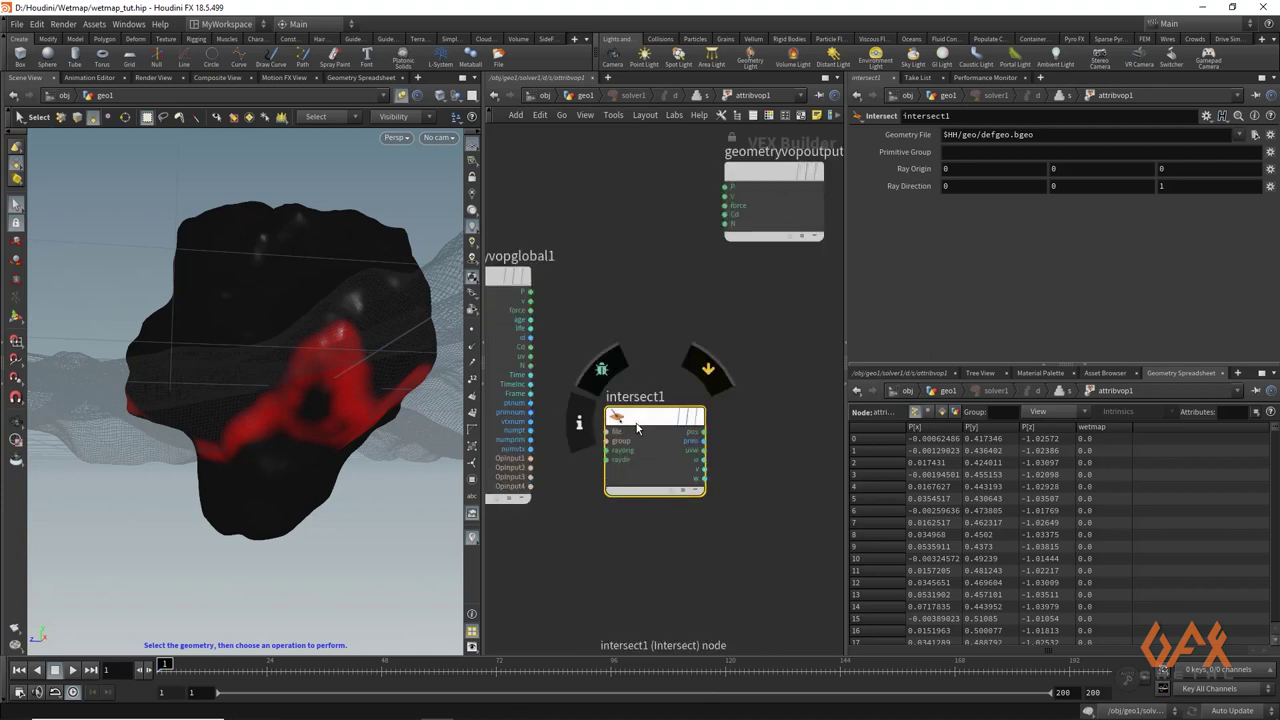
drag(630, 450, 677, 443)
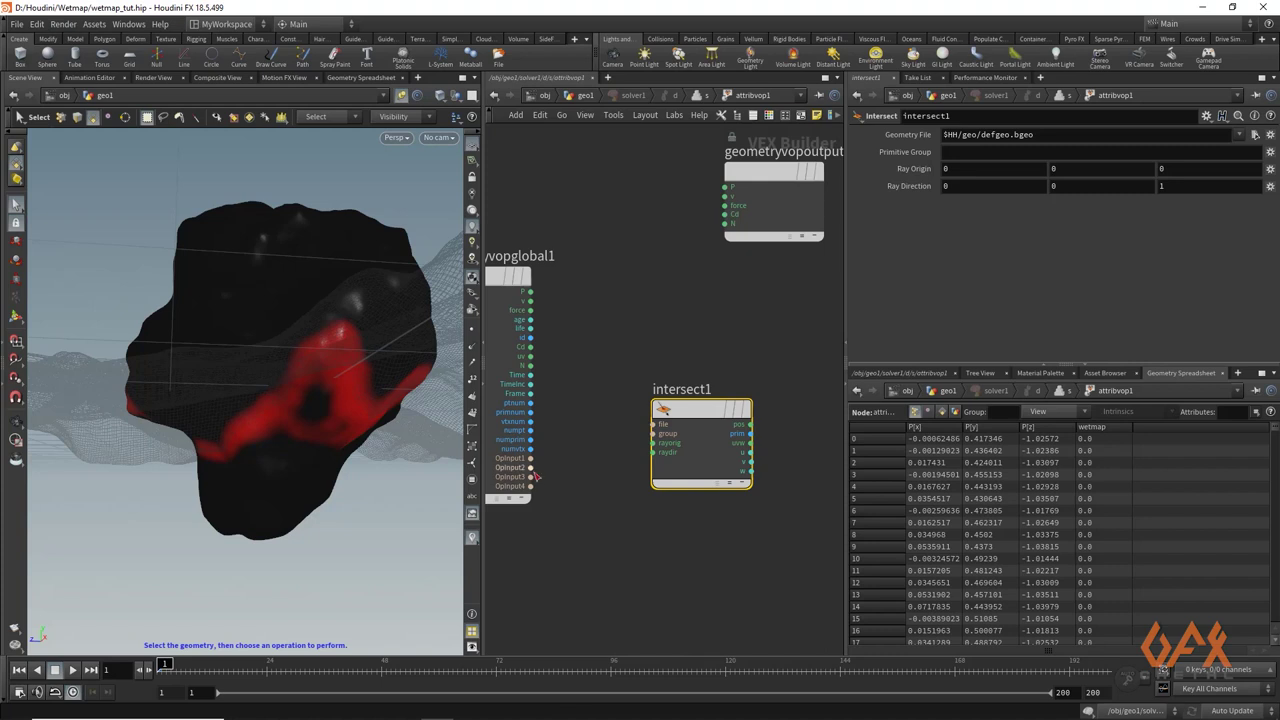
Step: Wire the global node's OpInput2 into intersect1's file input and P into its rayorig input
scroll(527, 474, up, 2)
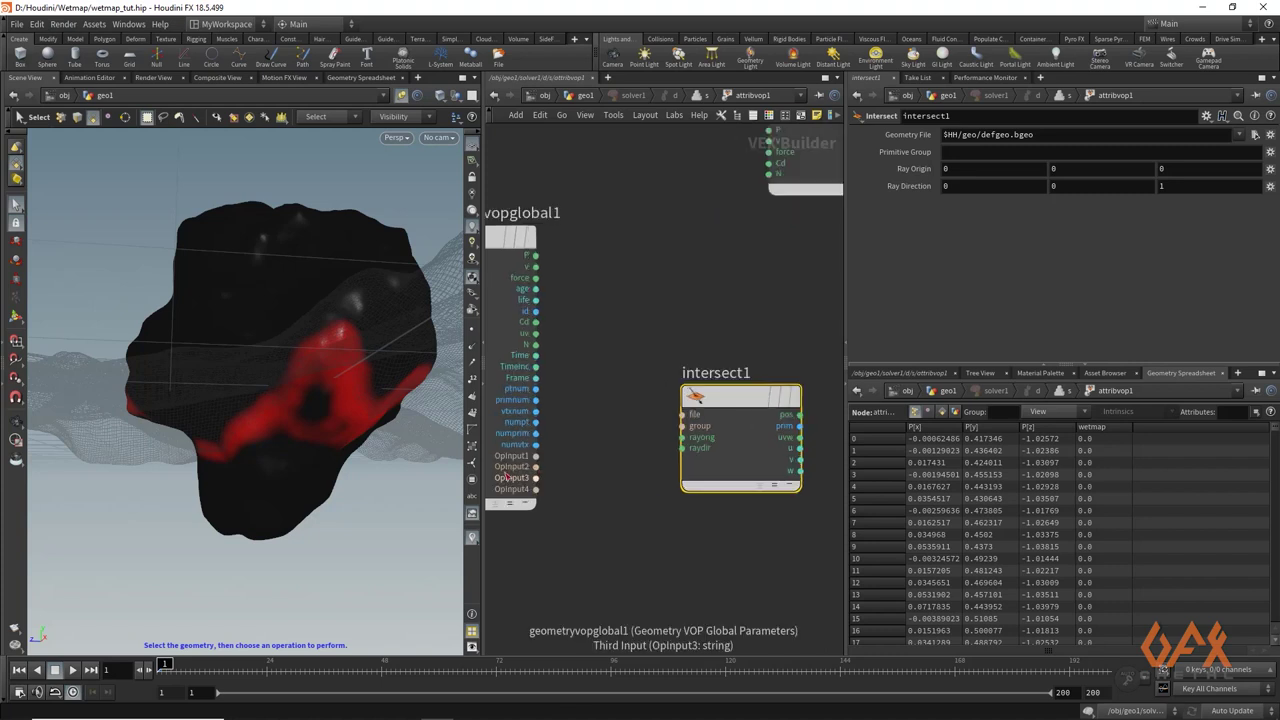
drag(538, 468, 682, 414)
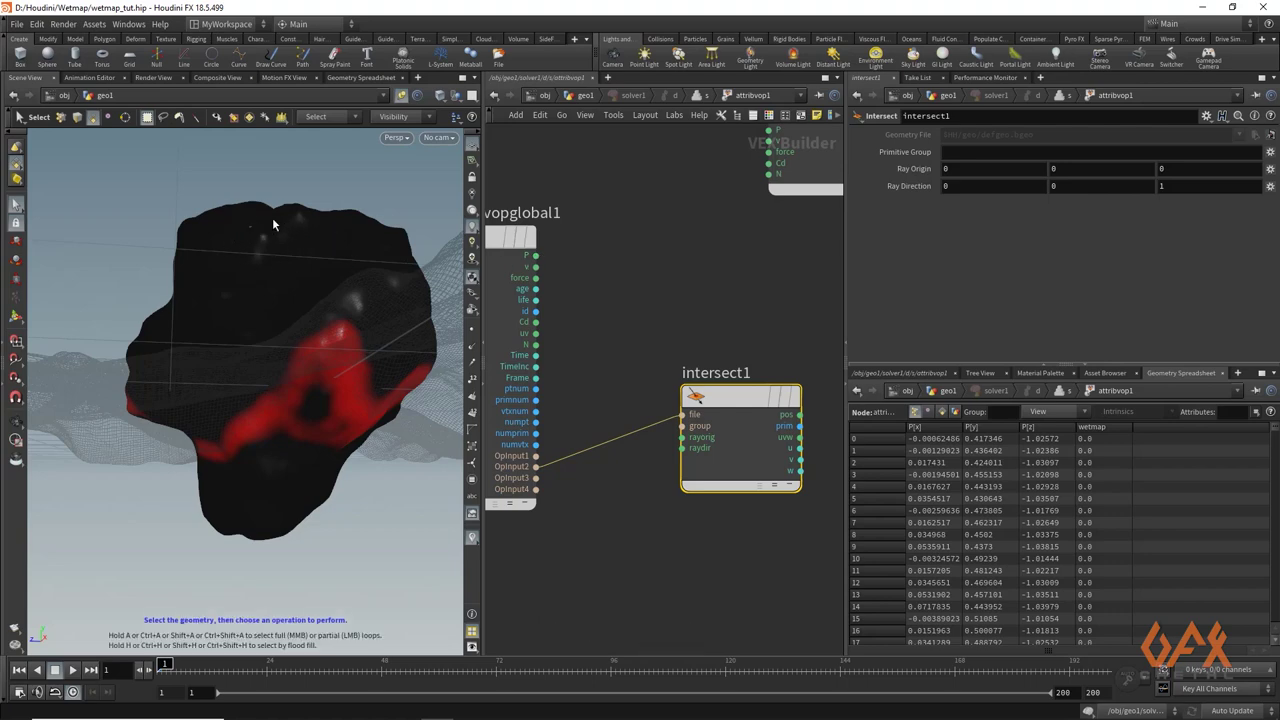
key(Escape)
drag(271, 249, 303, 263)
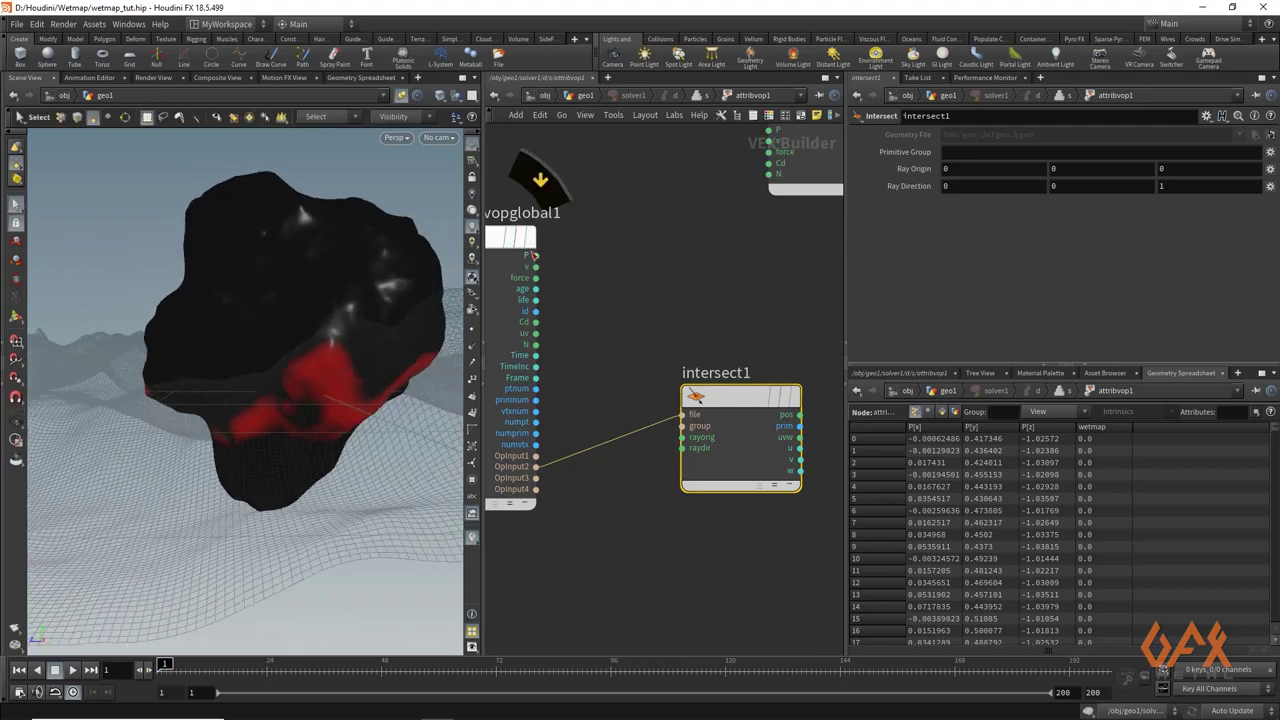
drag(536, 255, 682, 437)
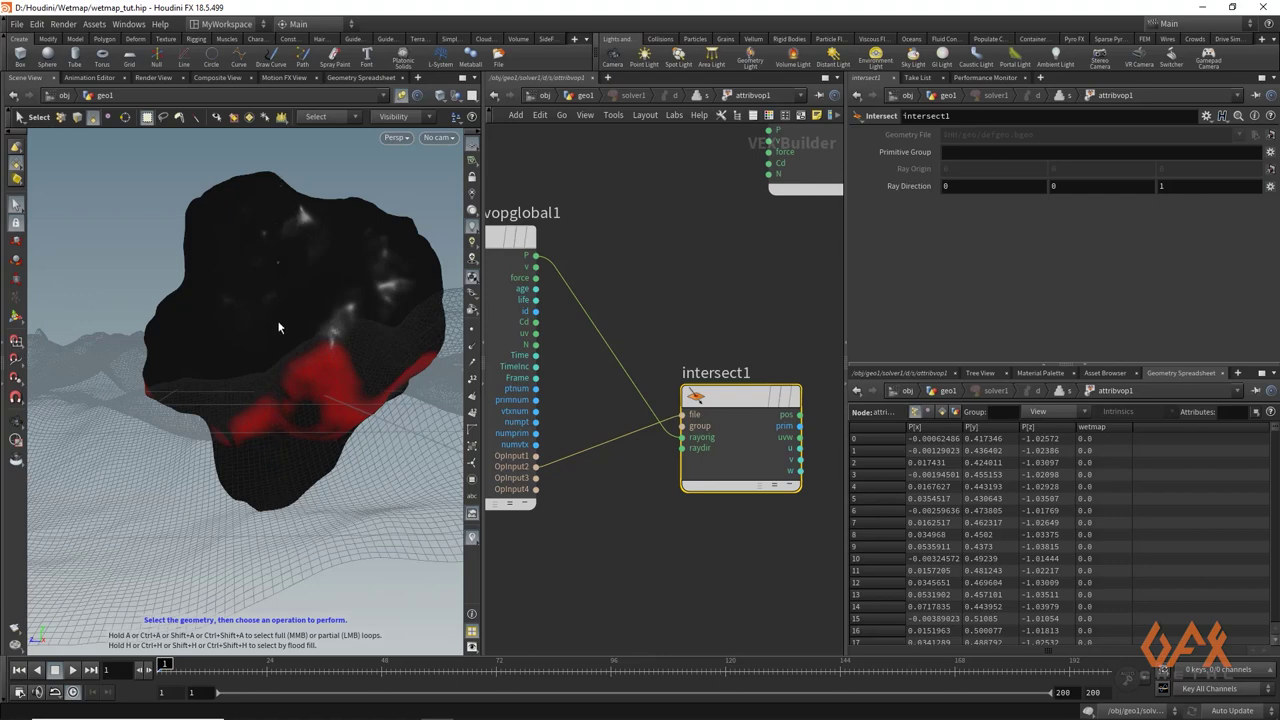
key(Escape)
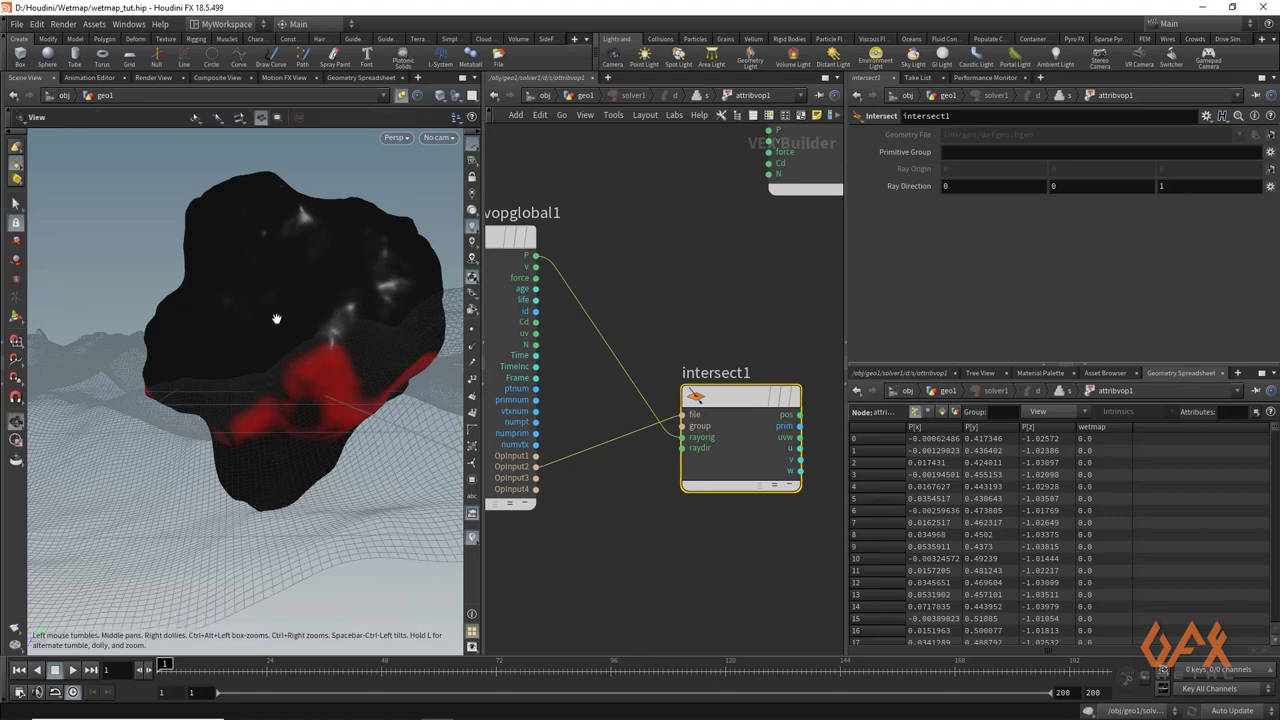
mouse_move(277, 317)
mouse_down()
mouse_move(283, 286)
mouse_move(222, 321)
mouse_move(281, 329)
mouse_up()
key(s)
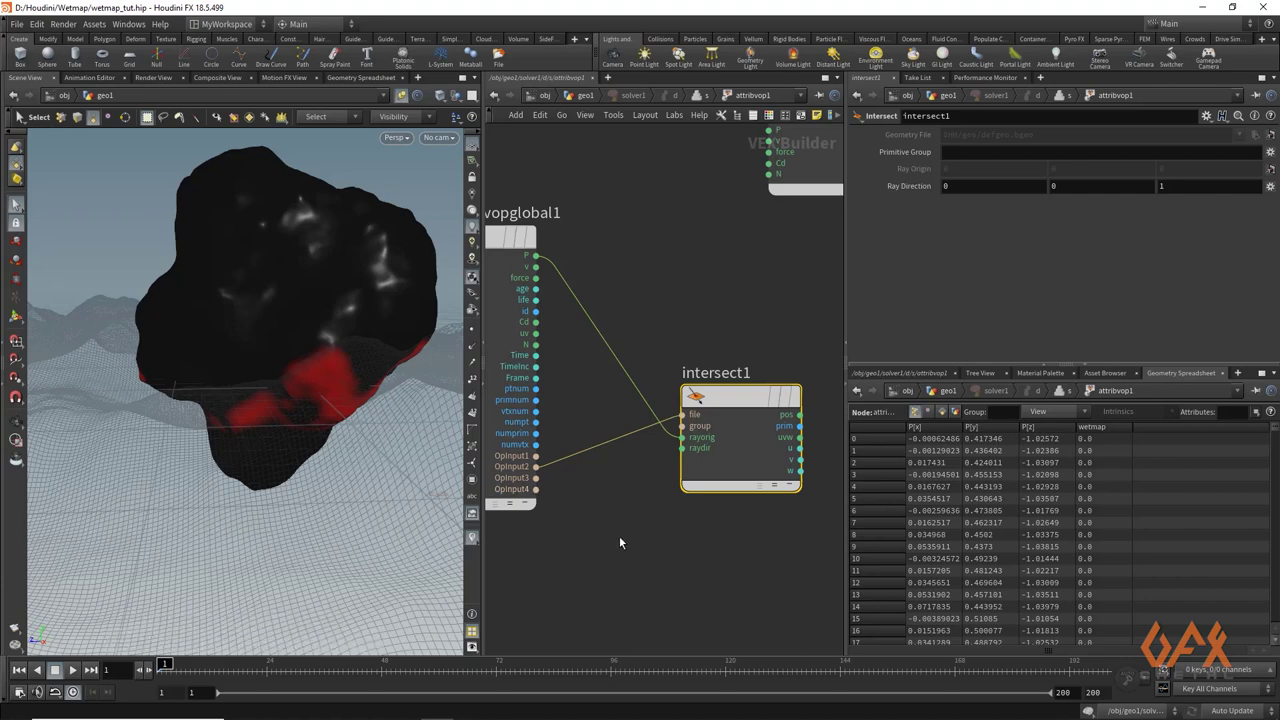
Step: Switch the network wiring style to Rounded and add a Bounding Box node below the global parameters node
key(shift+s)
middle_drag(592, 554, 592, 494)
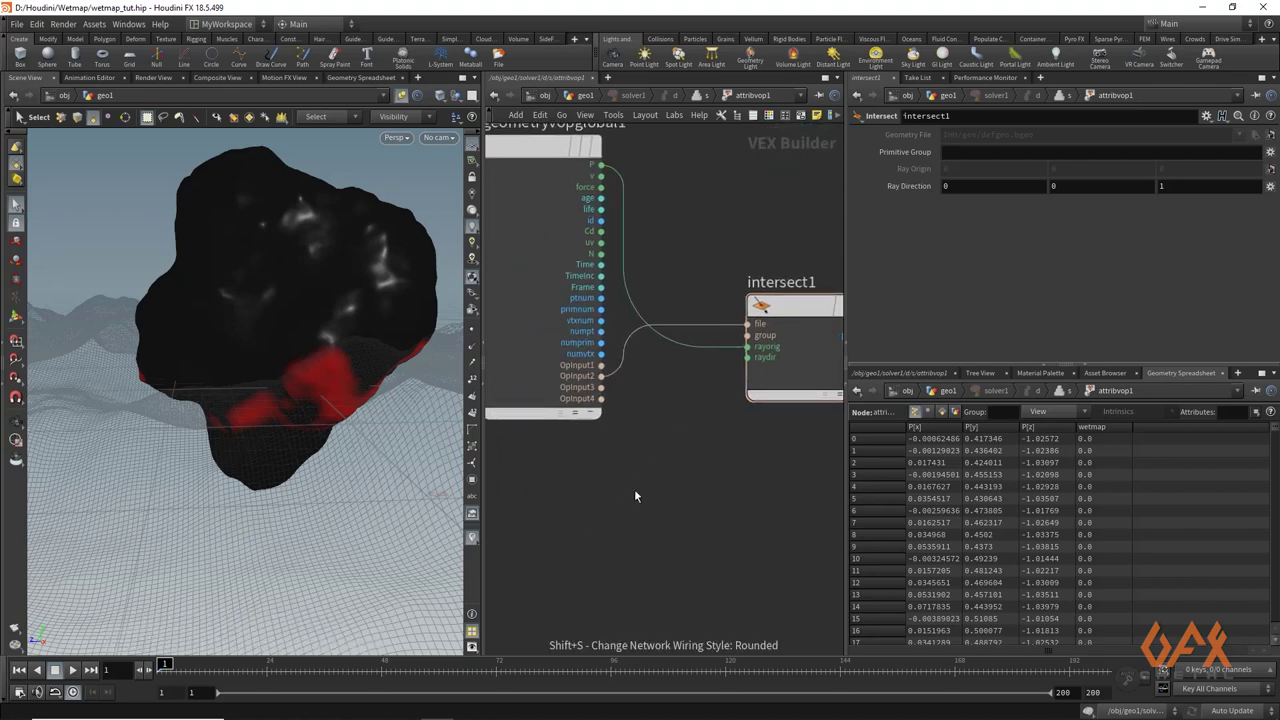
key(Tab)
text(bound)
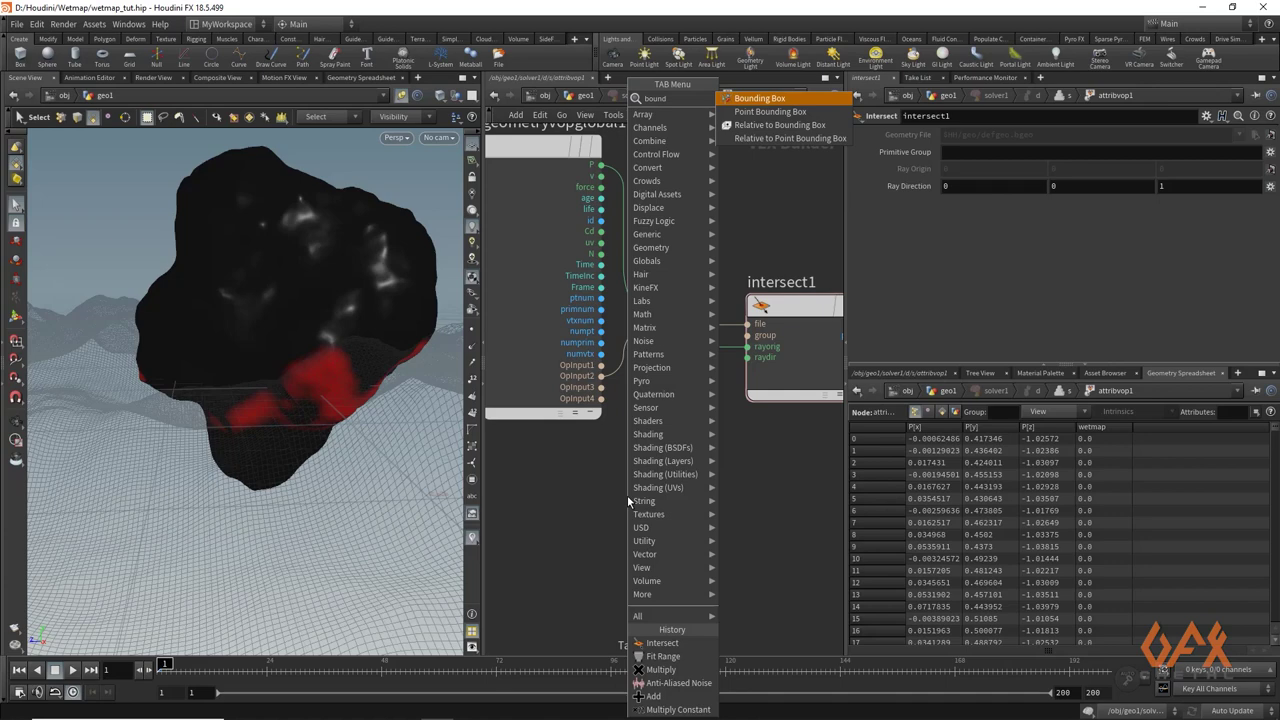
key(Return)
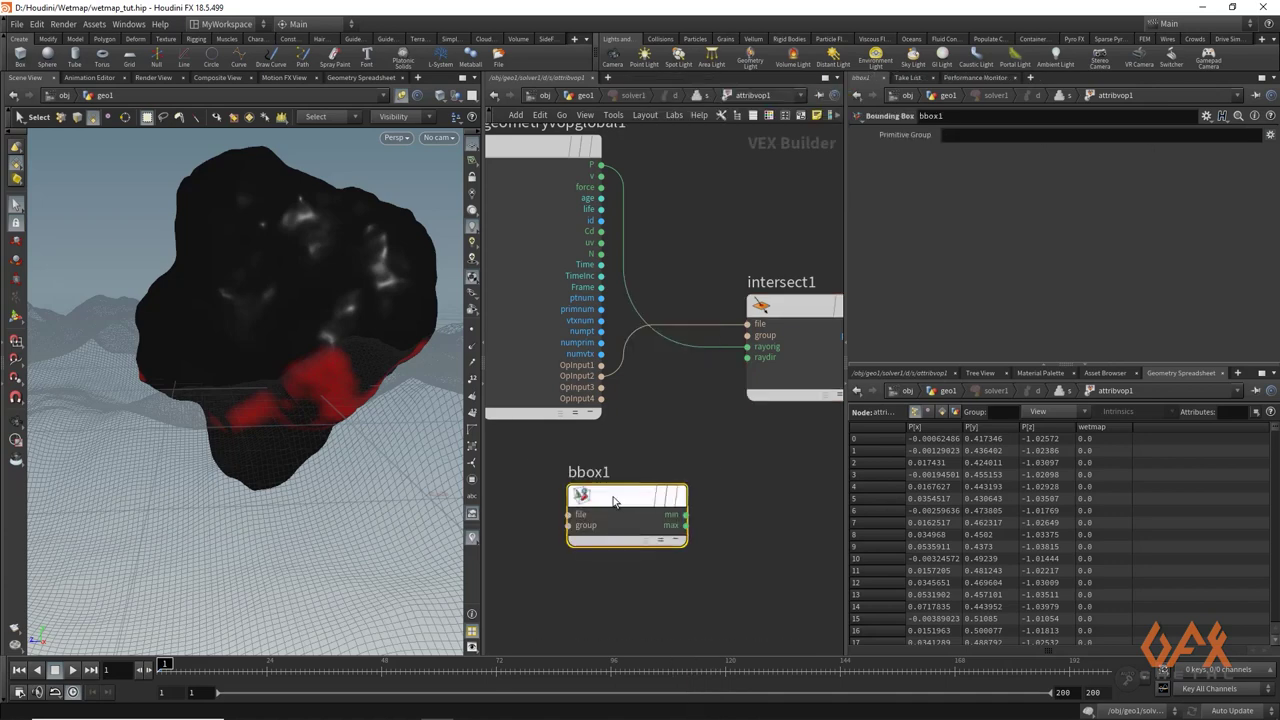
click(582, 525)
middle_drag(600, 452, 646, 437)
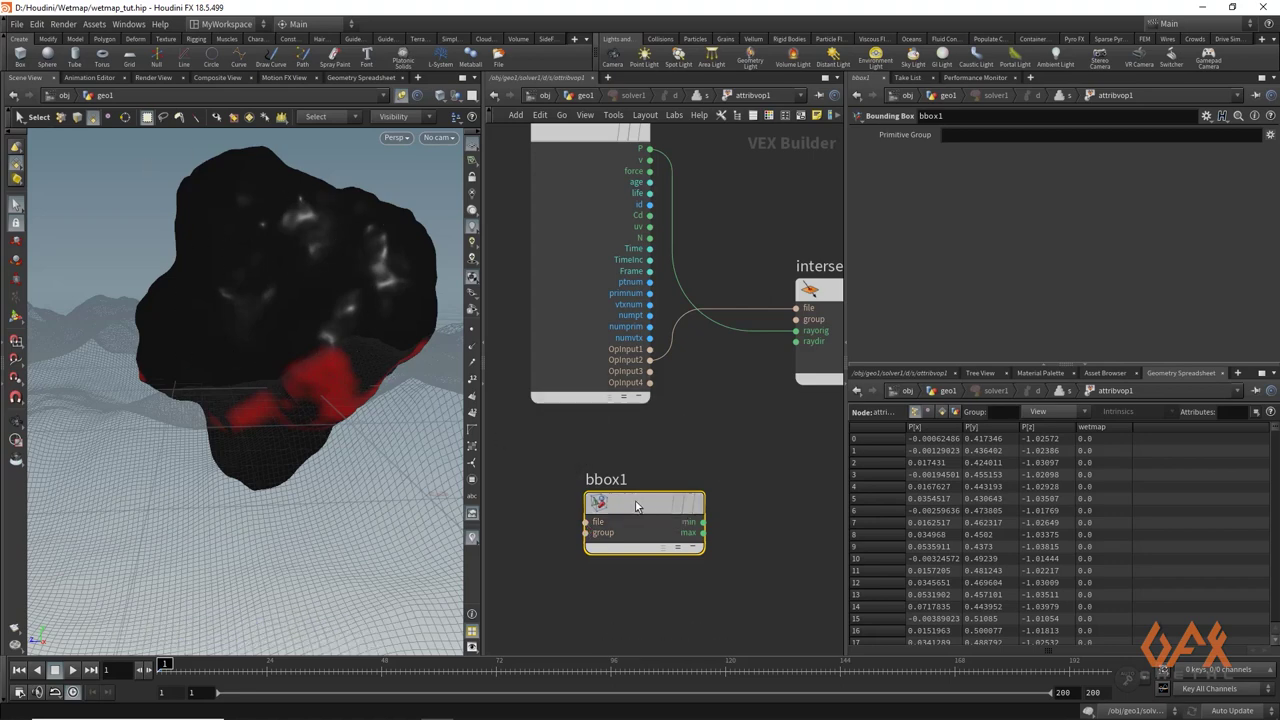
drag(660, 503, 621, 503)
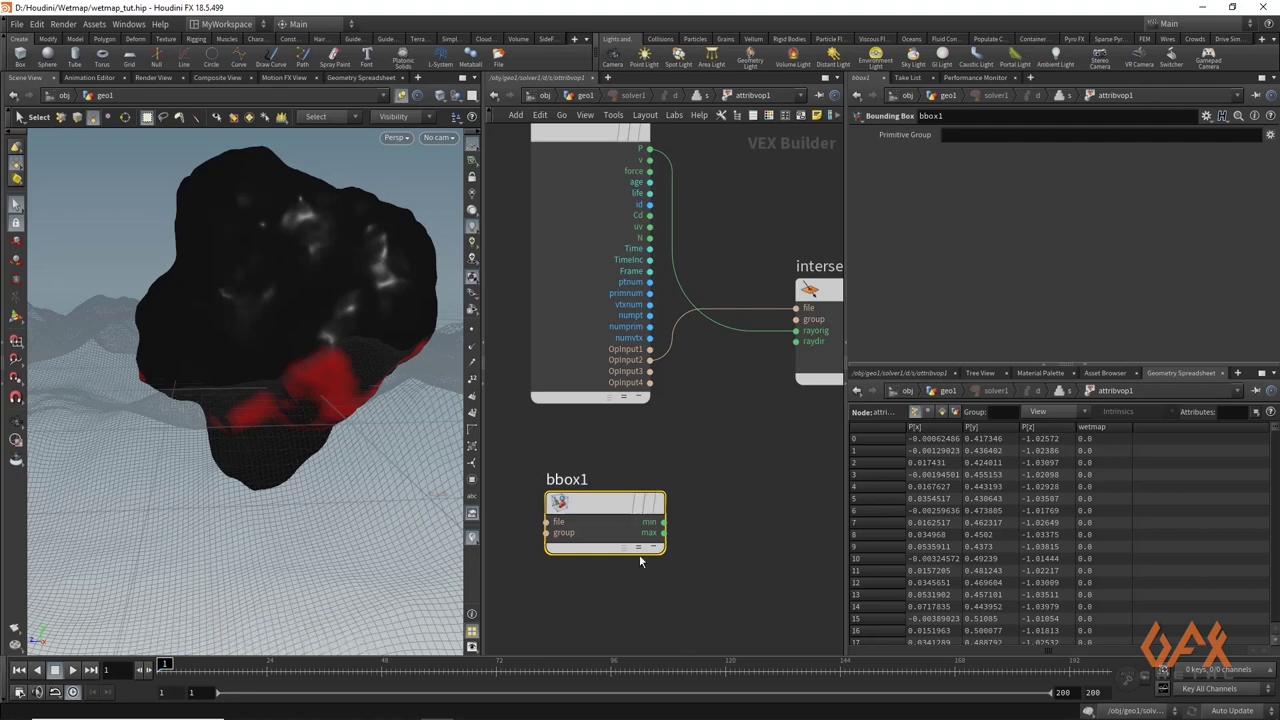
mouse_move(604, 507)
scroll(703, 513, up, 3)
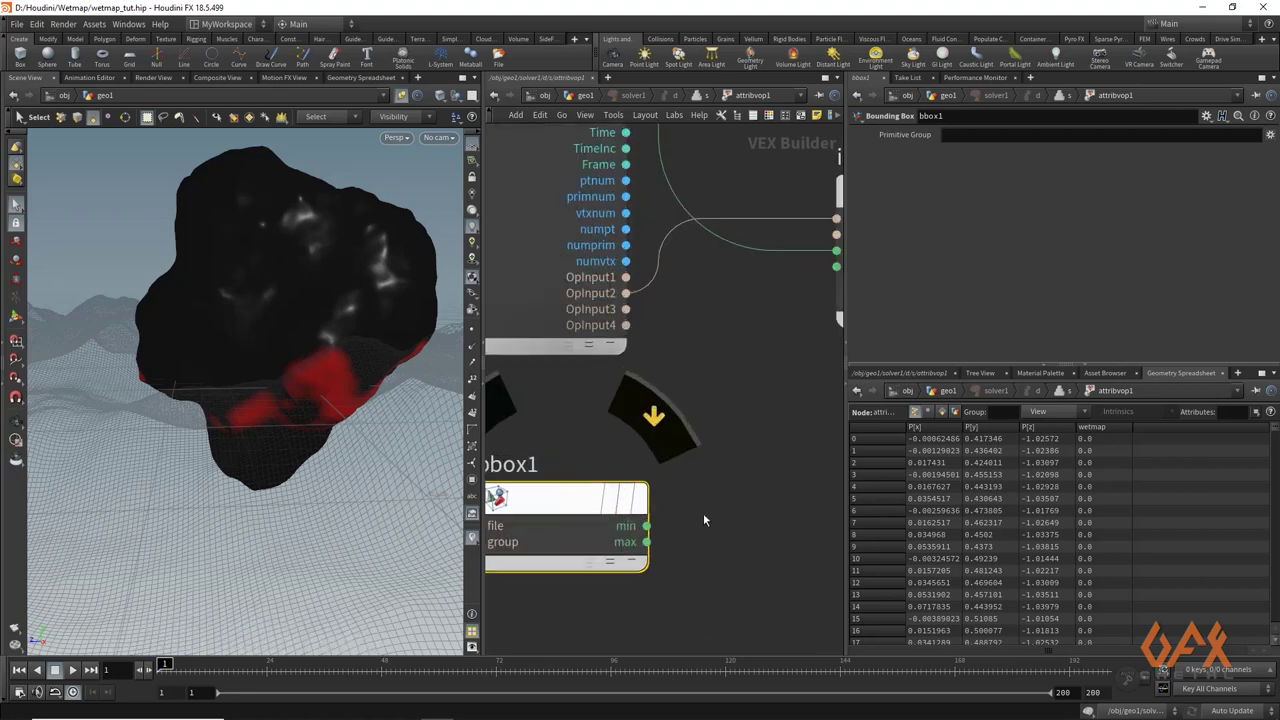
Step: Add two Vector to Float nodes beside bbox1 and wire its min and max outputs into them
middle_drag(703, 513, 658, 502)
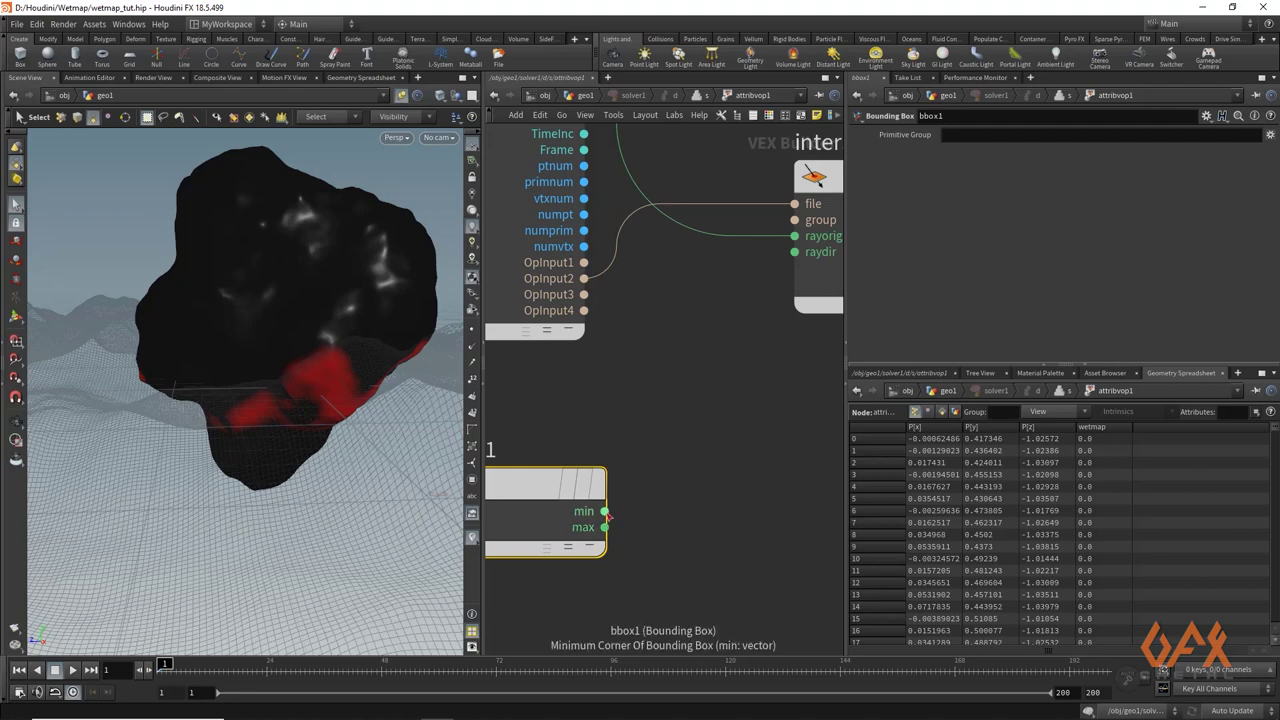
scroll(686, 476, down, 3)
middle_drag(686, 478, 631, 468)
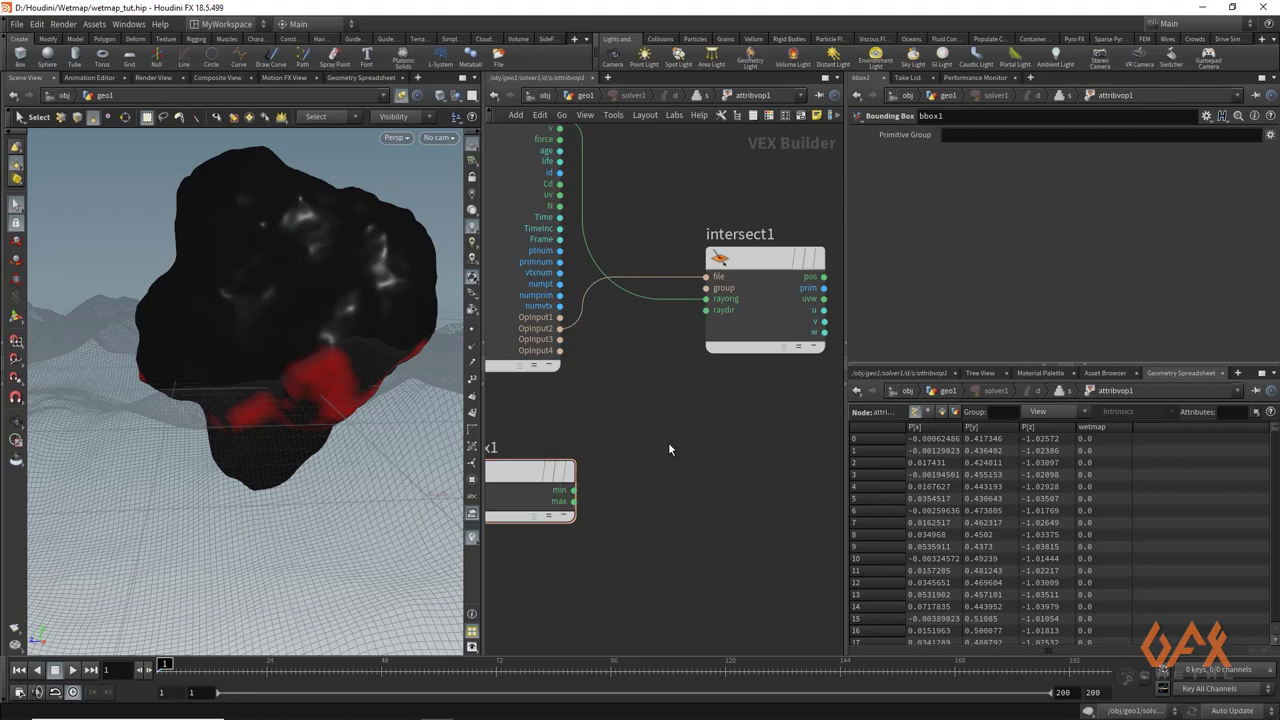
key(Tab)
text(vector)
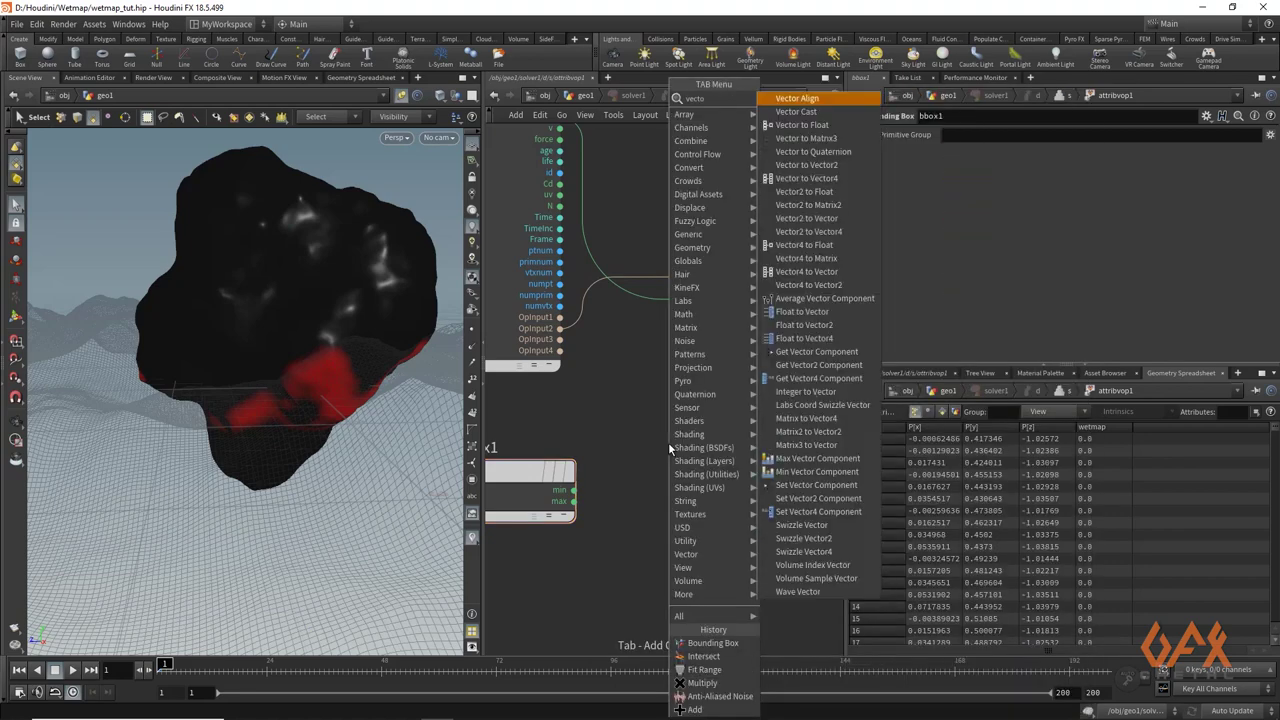
key(Return)
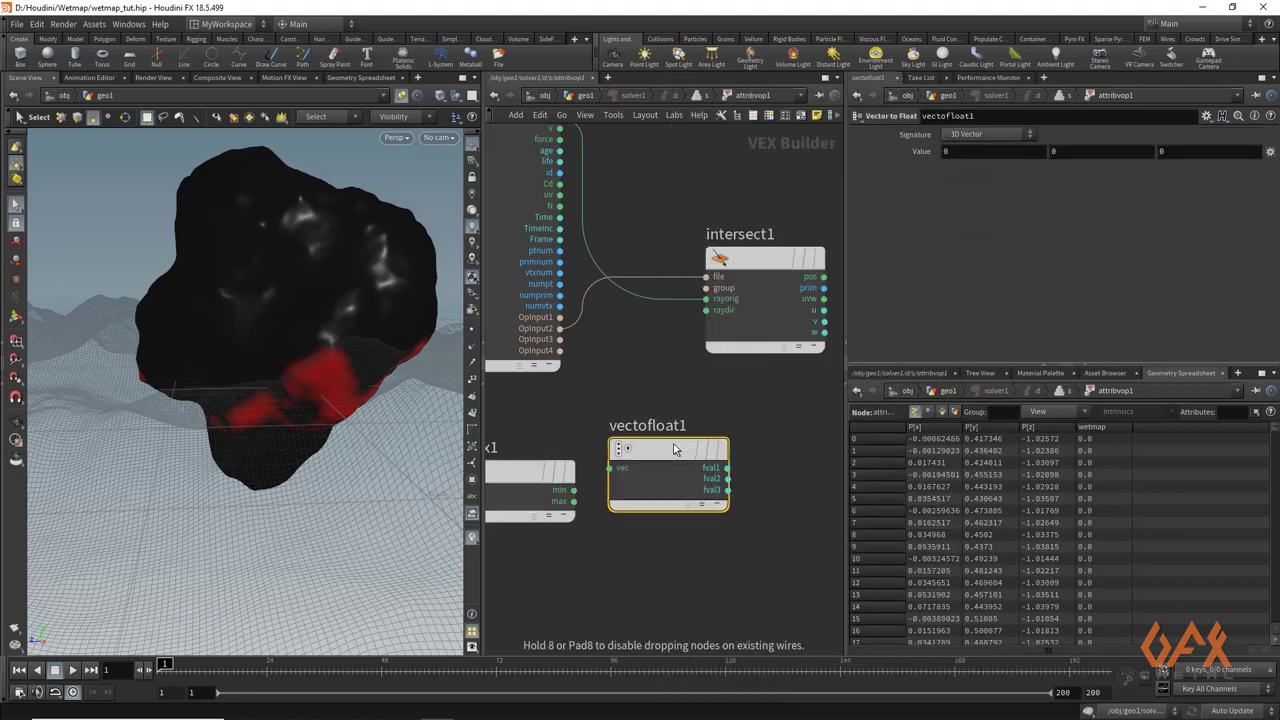
click(685, 413)
drag(573, 489, 620, 578)
mouse_move(663, 426)
middle_drag(694, 522, 523, 499)
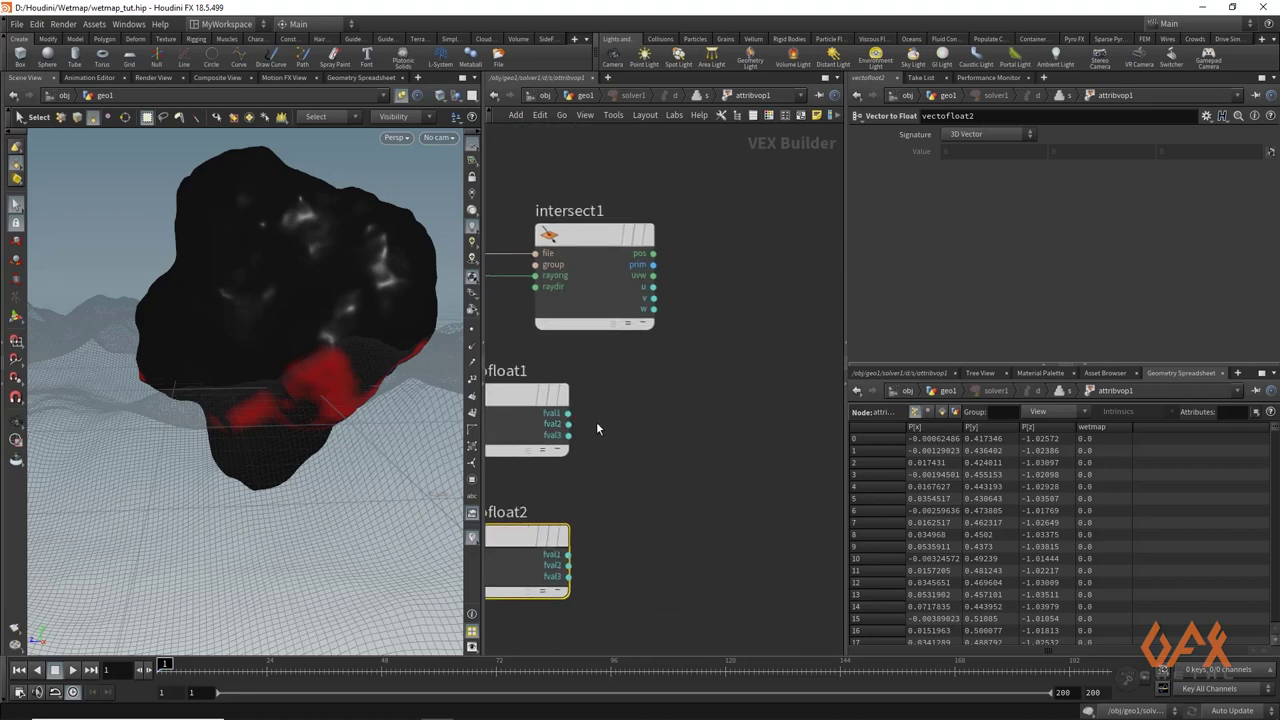
Step: Add a Subtract node and wire fval2 of vectofloat1 and fval2 of vectofloat2 into its inputs
click(666, 484)
text(subs)
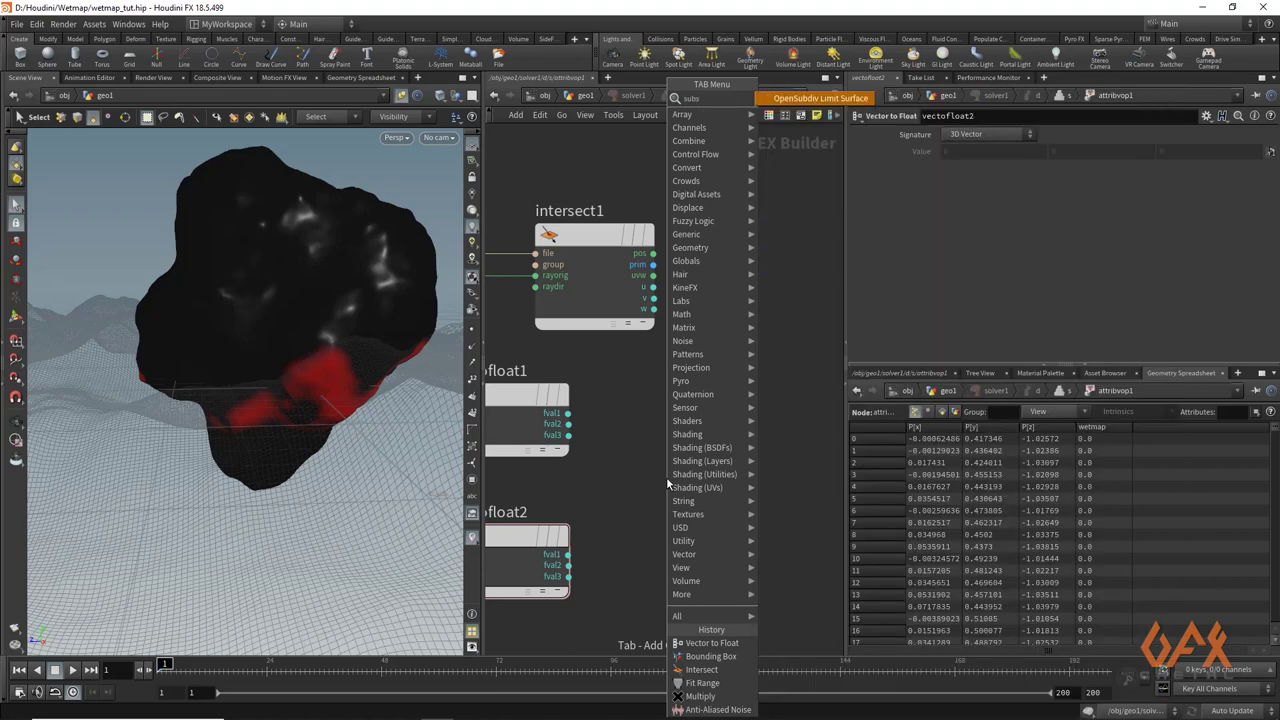
key(BackSpace)
key(Down)
key(Return)
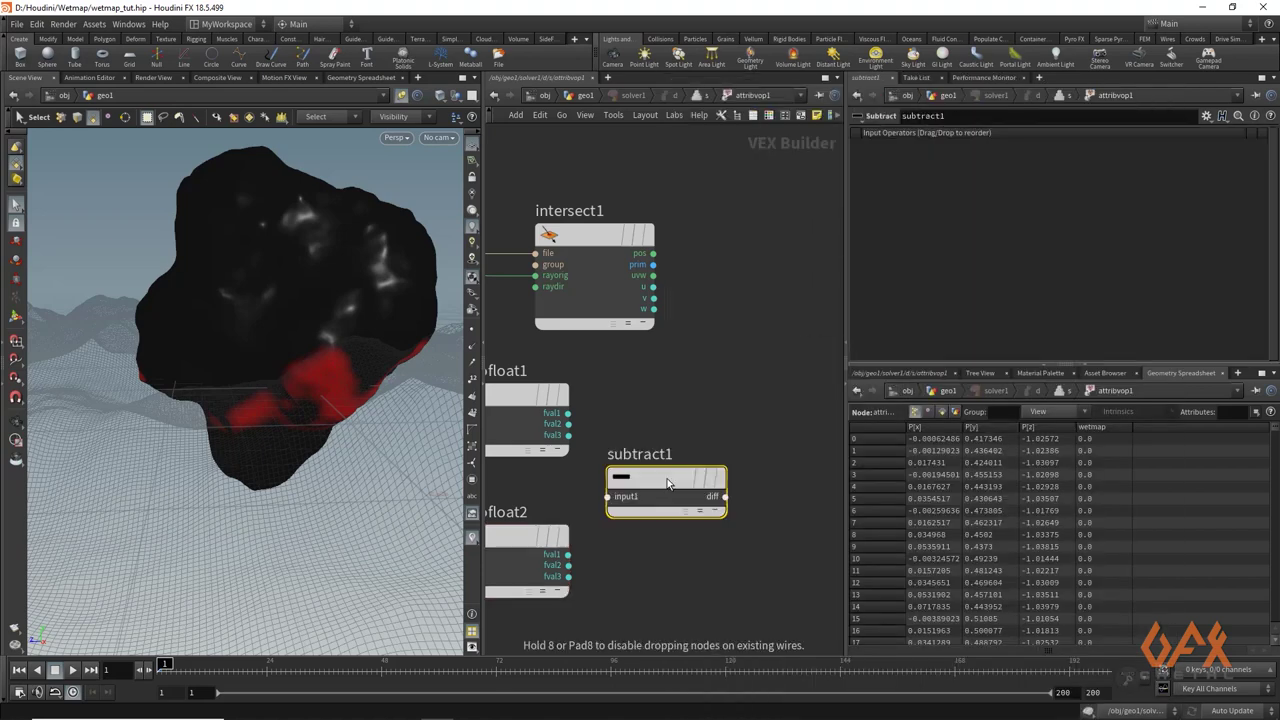
click(735, 458)
drag(569, 424, 650, 480)
drag(569, 565, 663, 485)
Step: Move intersect1 further along the network and add a Float to Vector node after subtract1
middle_drag(664, 347, 607, 362)
drag(534, 257, 766, 238)
middle_drag(660, 366, 607, 354)
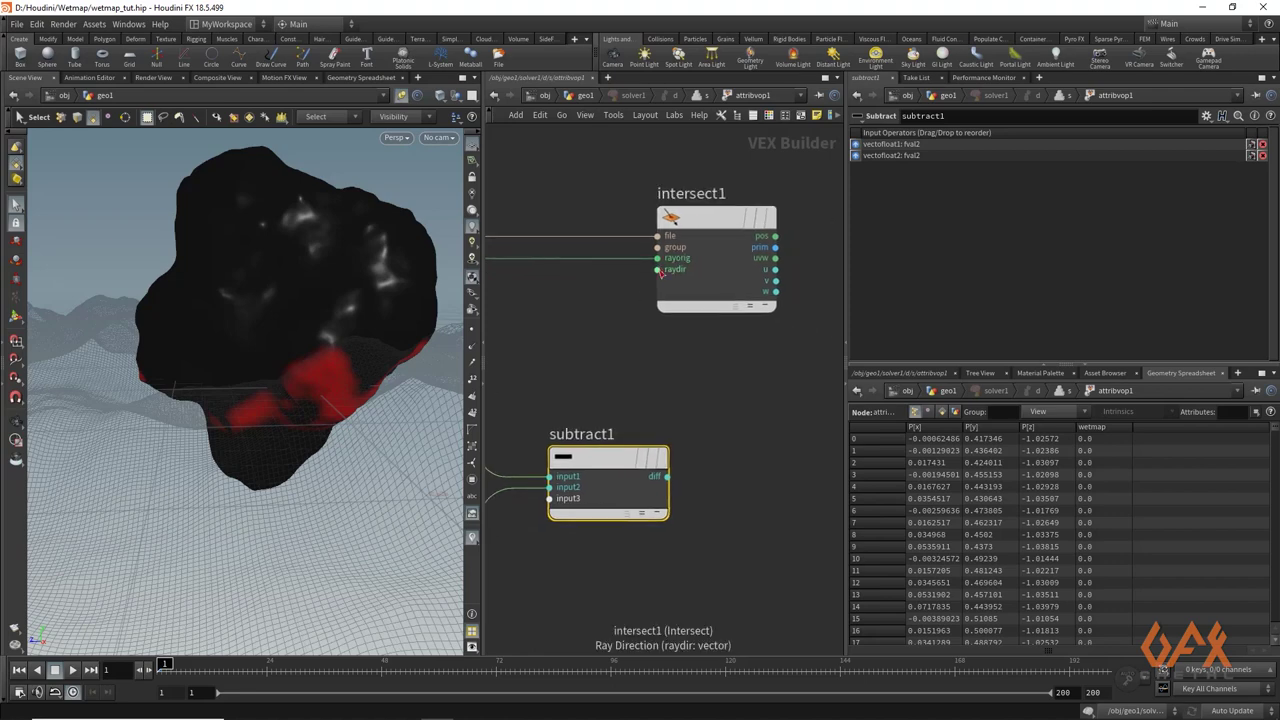
middle_drag(774, 467, 709, 447)
key(Tab)
text(floa)
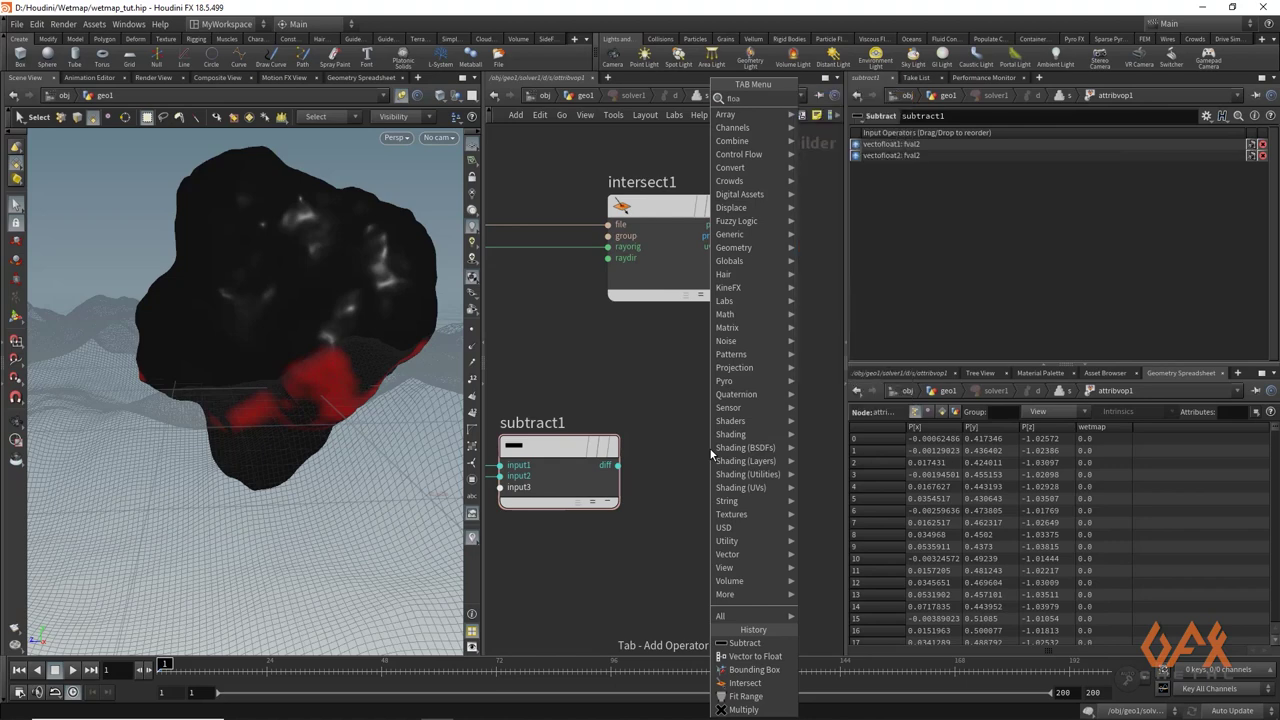
text(tto)
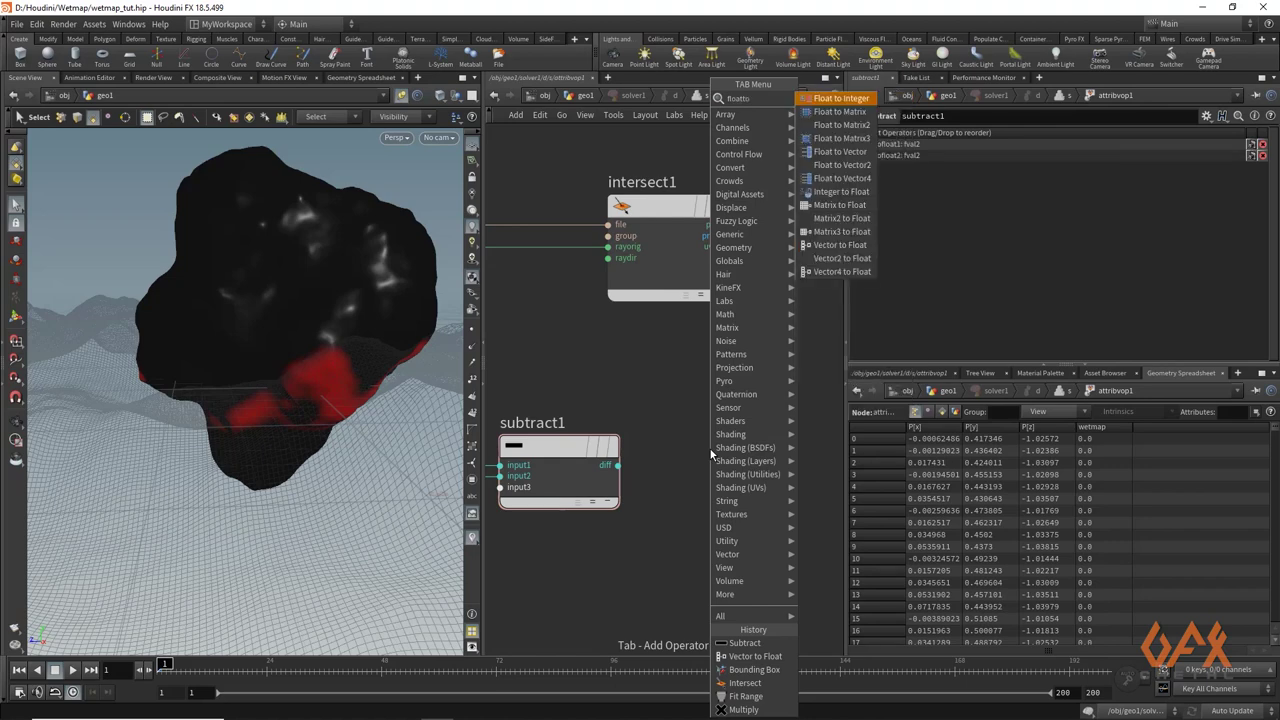
key(Down)
key(Down)
key(Down)
key(Down)
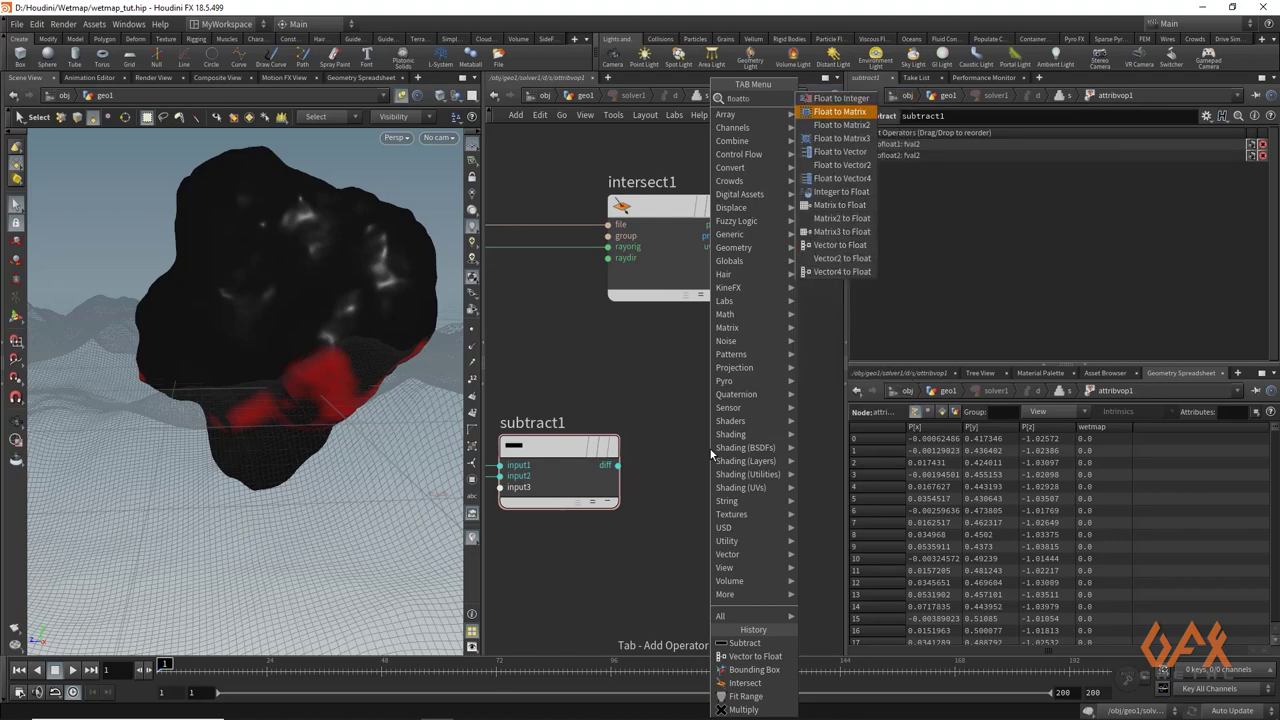
key(Return)
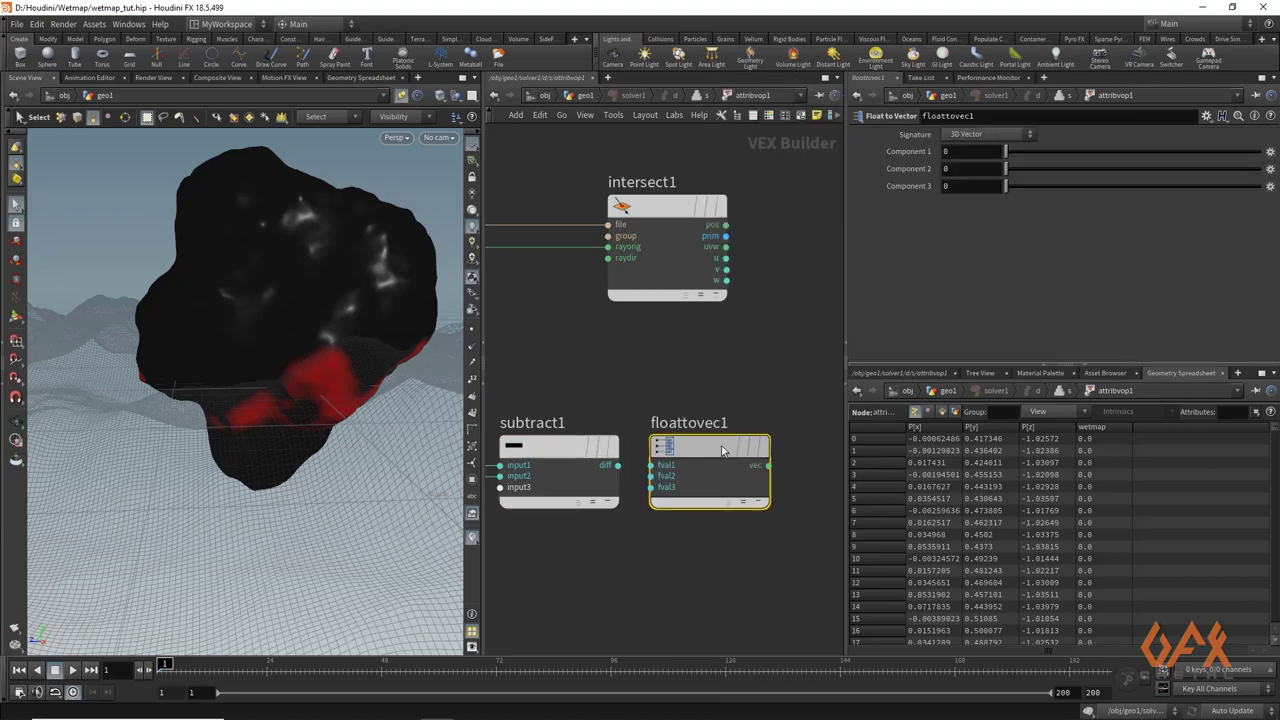
click(728, 441)
Step: Wire subtract1's diff into floattovec1's fval2 and floattovec1's vec output into intersect1's raydir input
drag(618, 465, 666, 468)
middle_drag(616, 382, 487, 392)
drag(522, 218, 716, 222)
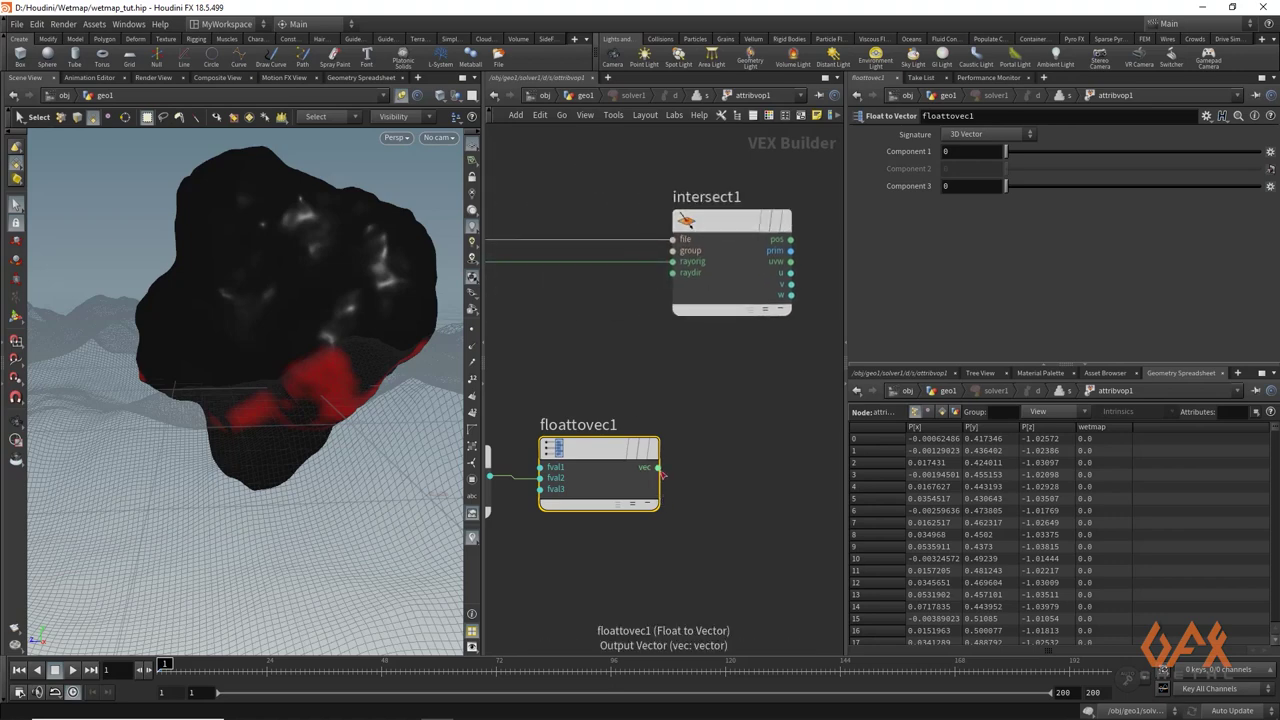
drag(658, 467, 672, 272)
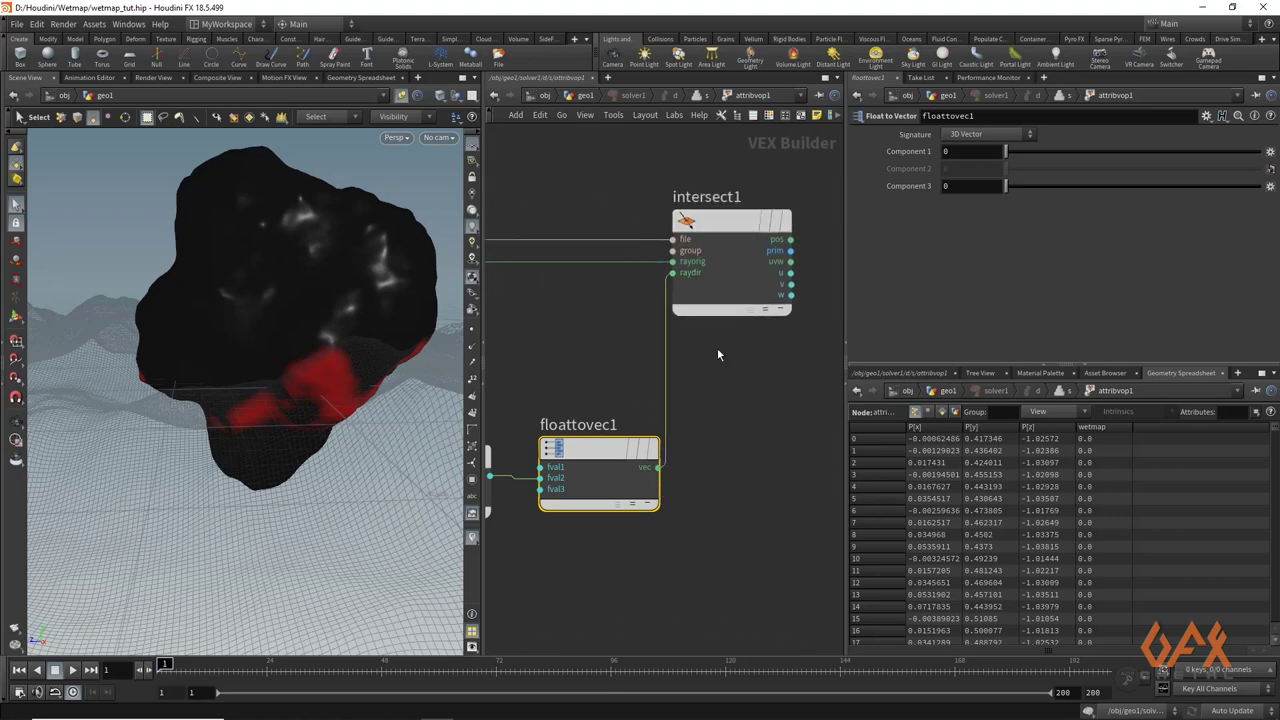
Step: Place geometryvopoutput1 after intersect1 and wire intersect1's pos output into its P input
scroll(717, 356, down, 4)
middle_drag(717, 356, 567, 400)
middle_drag(597, 228, 689, 275)
scroll(690, 275, down, 2)
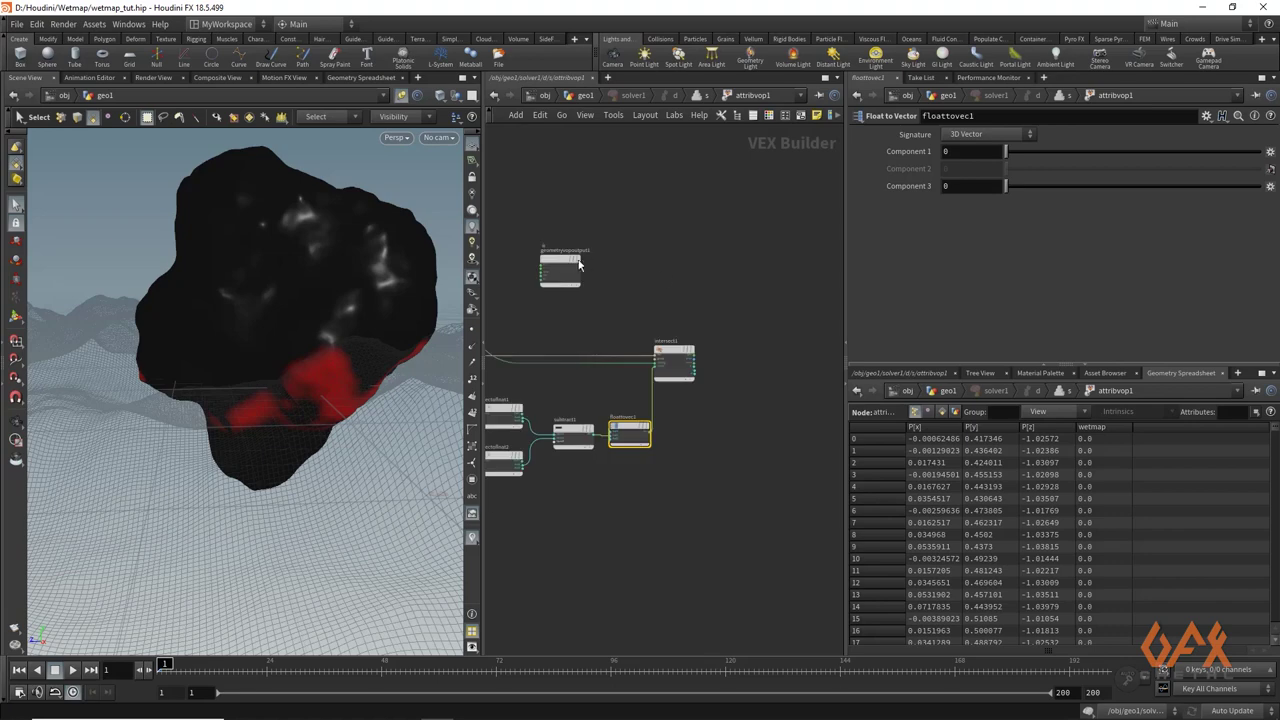
drag(578, 264, 790, 344)
scroll(730, 343, up, 2)
middle_drag(730, 343, 663, 327)
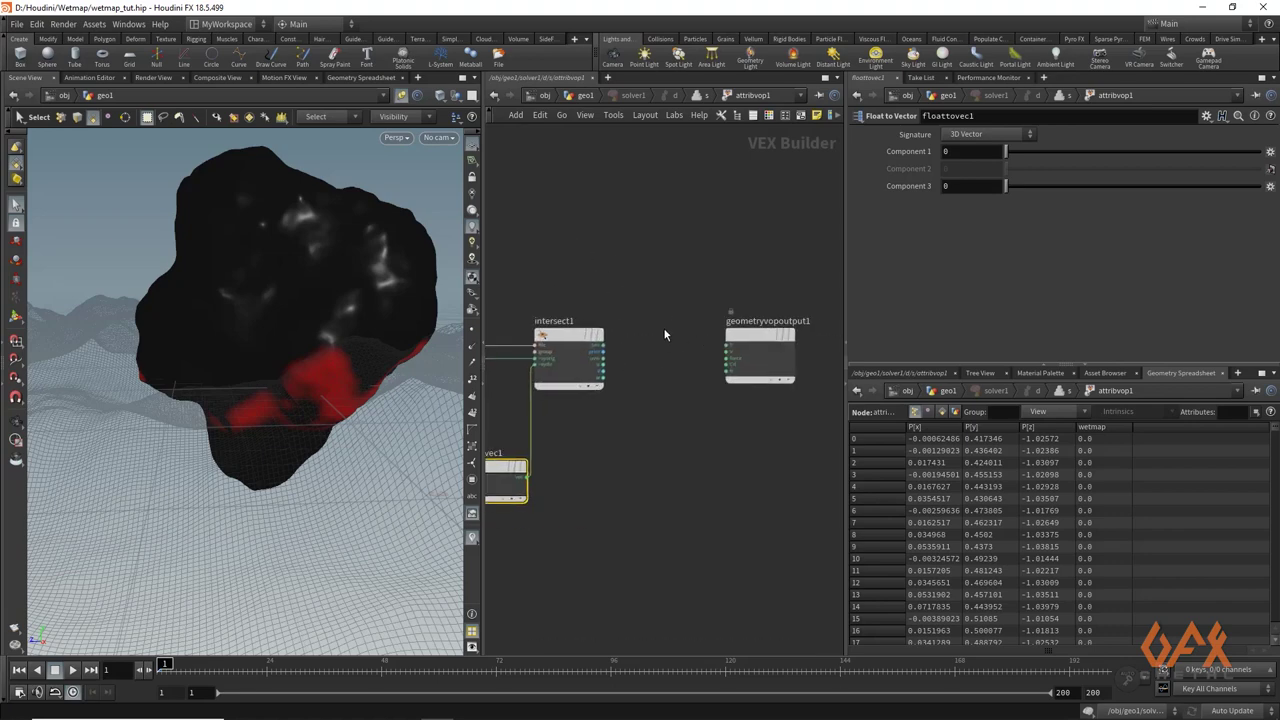
scroll(663, 327, up, 3)
drag(558, 357, 750, 360)
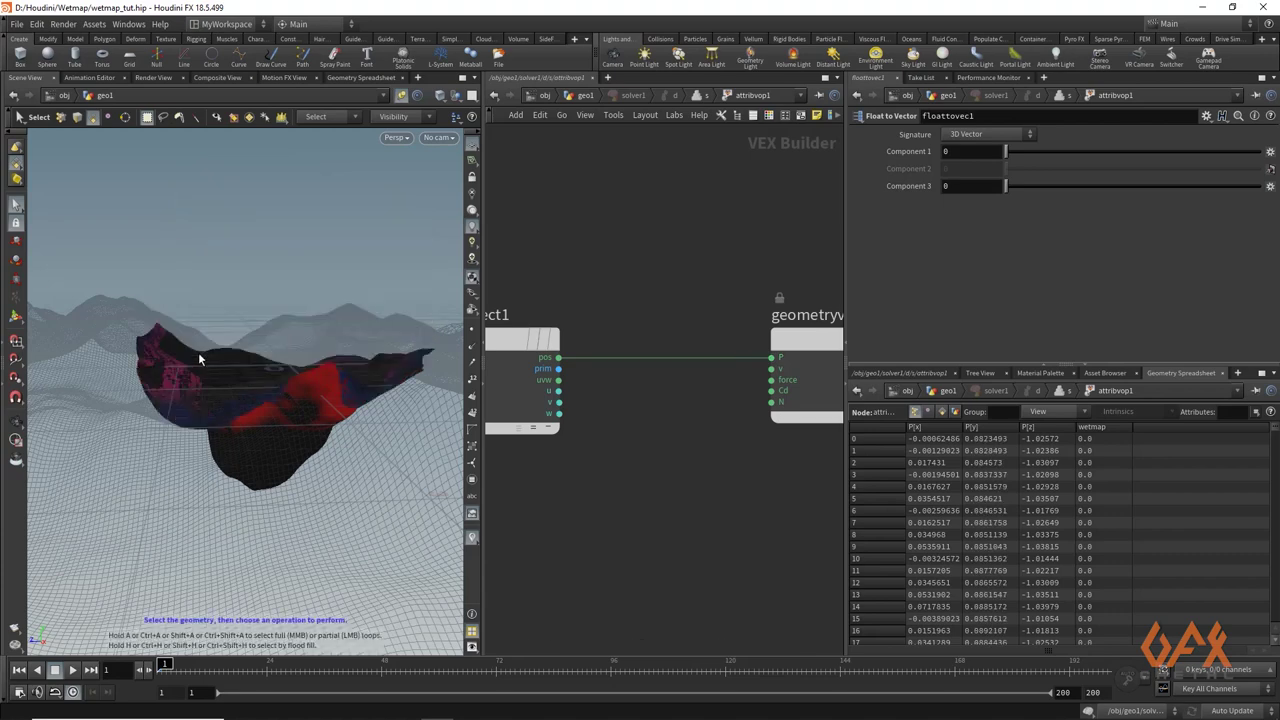
Step: Add a Bind Export node below intersect1's outputs and wire intersect1's prim output into its input
key(Escape)
drag(229, 403, 249, 436)
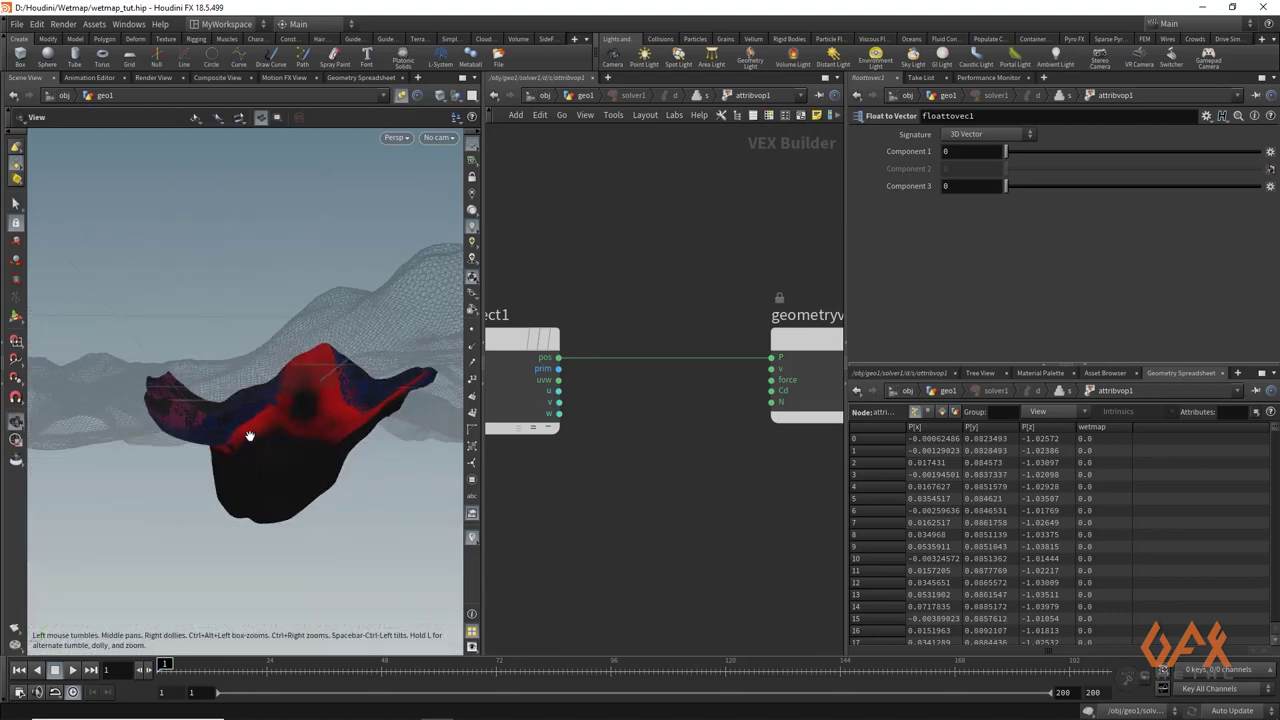
key(s)
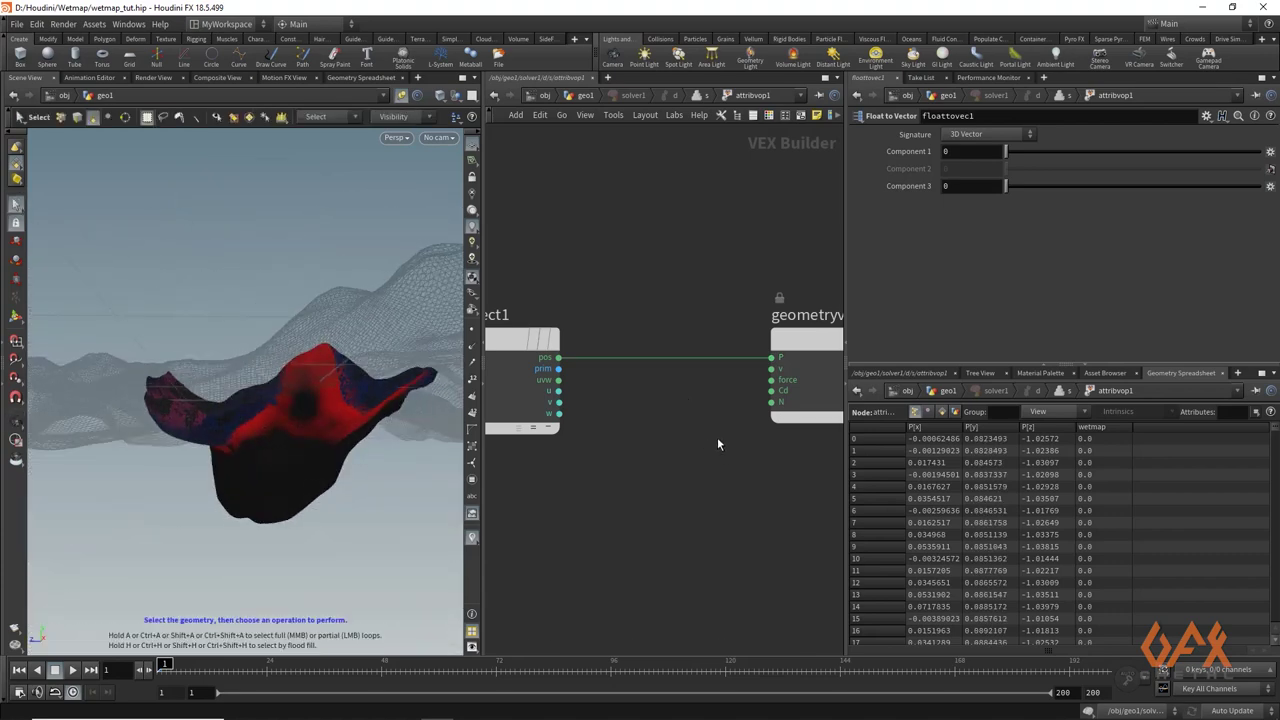
middle_drag(711, 431, 671, 390)
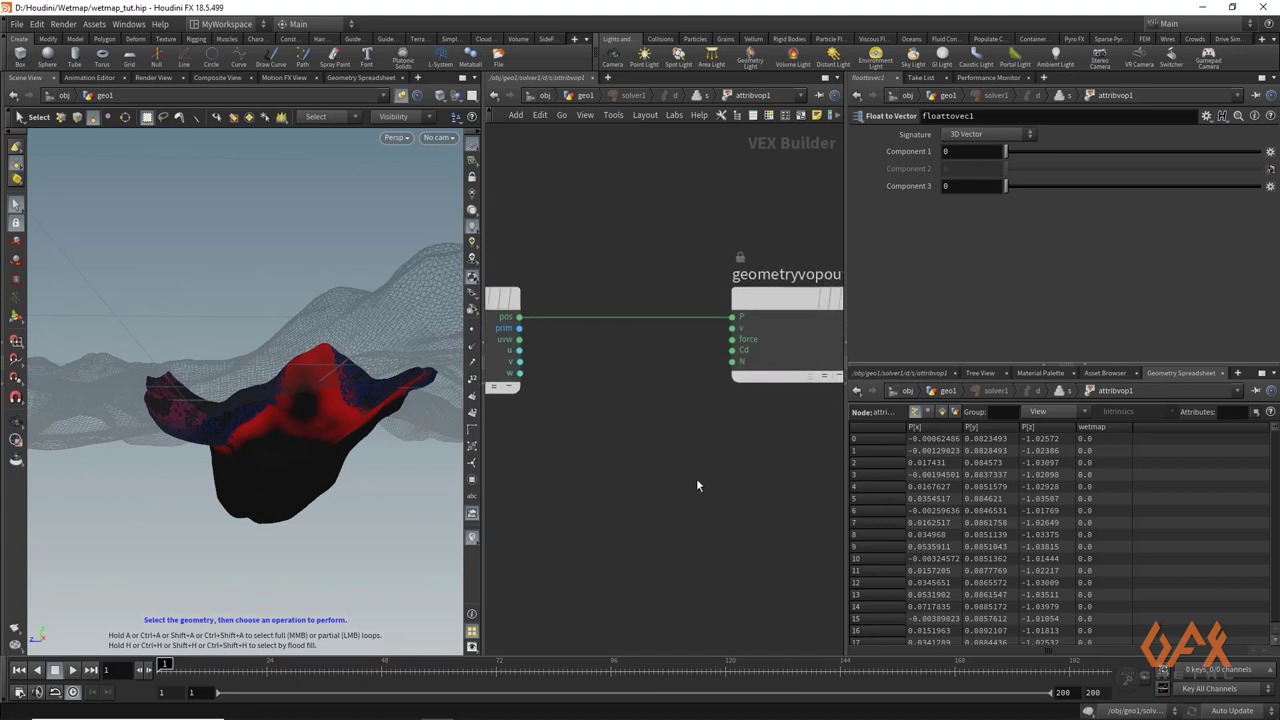
key(Tab)
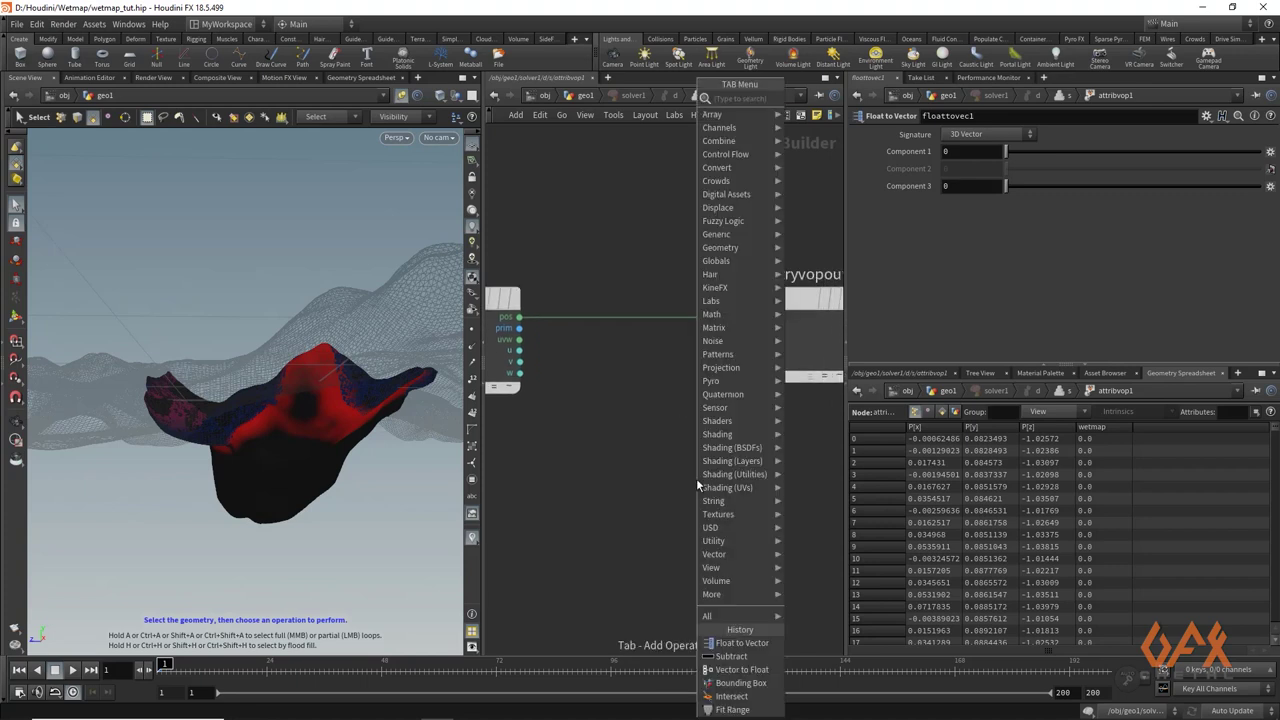
text(bindex)
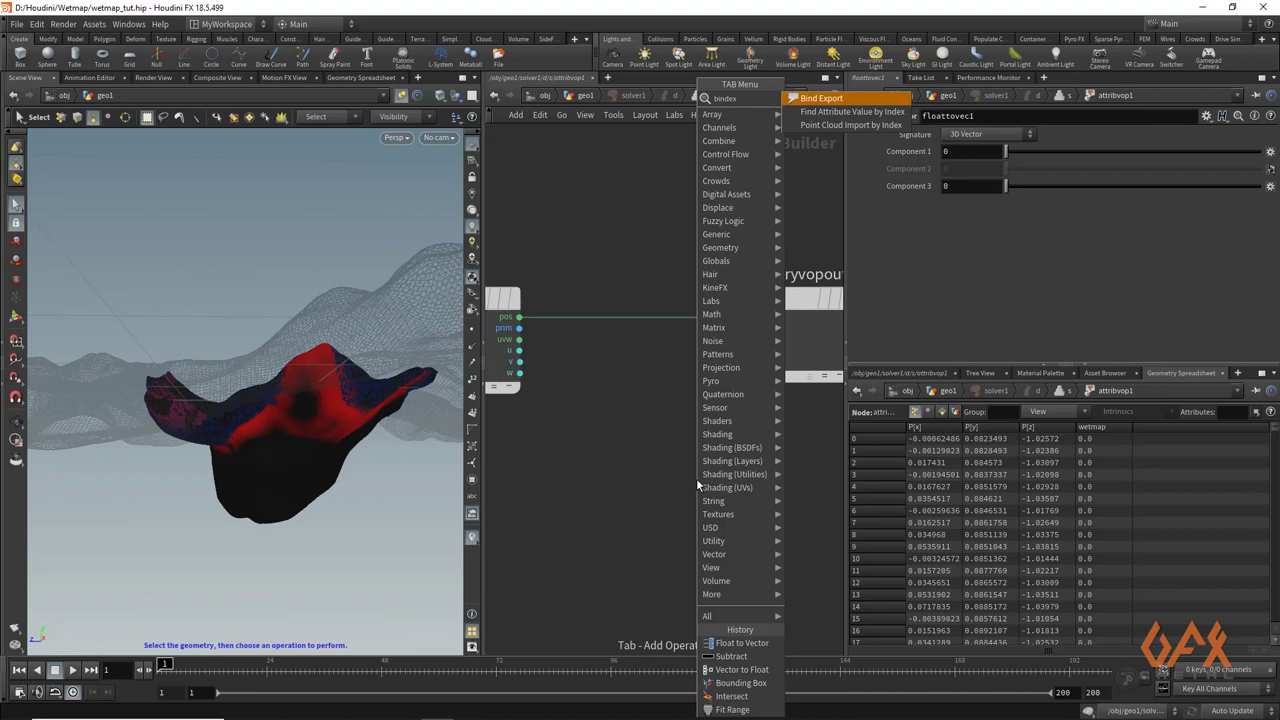
key(Return)
click(697, 479)
scroll(603, 340, up, 2)
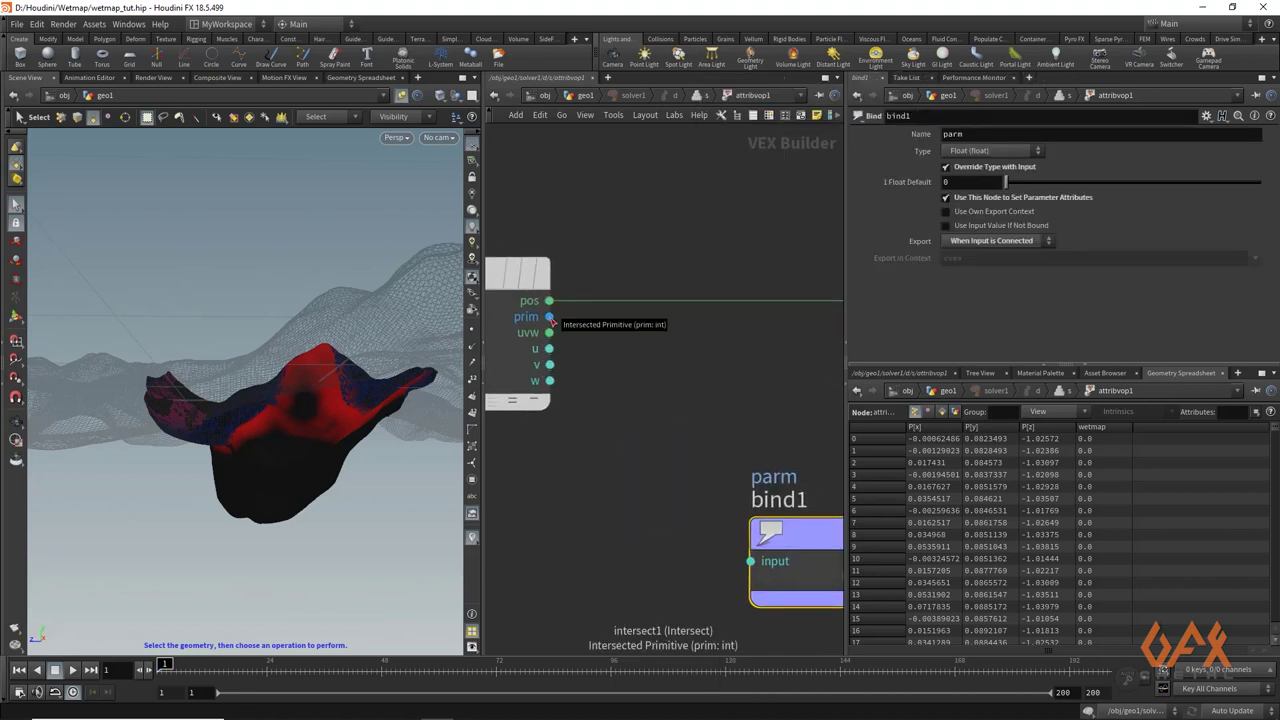
drag(549, 317, 750, 561)
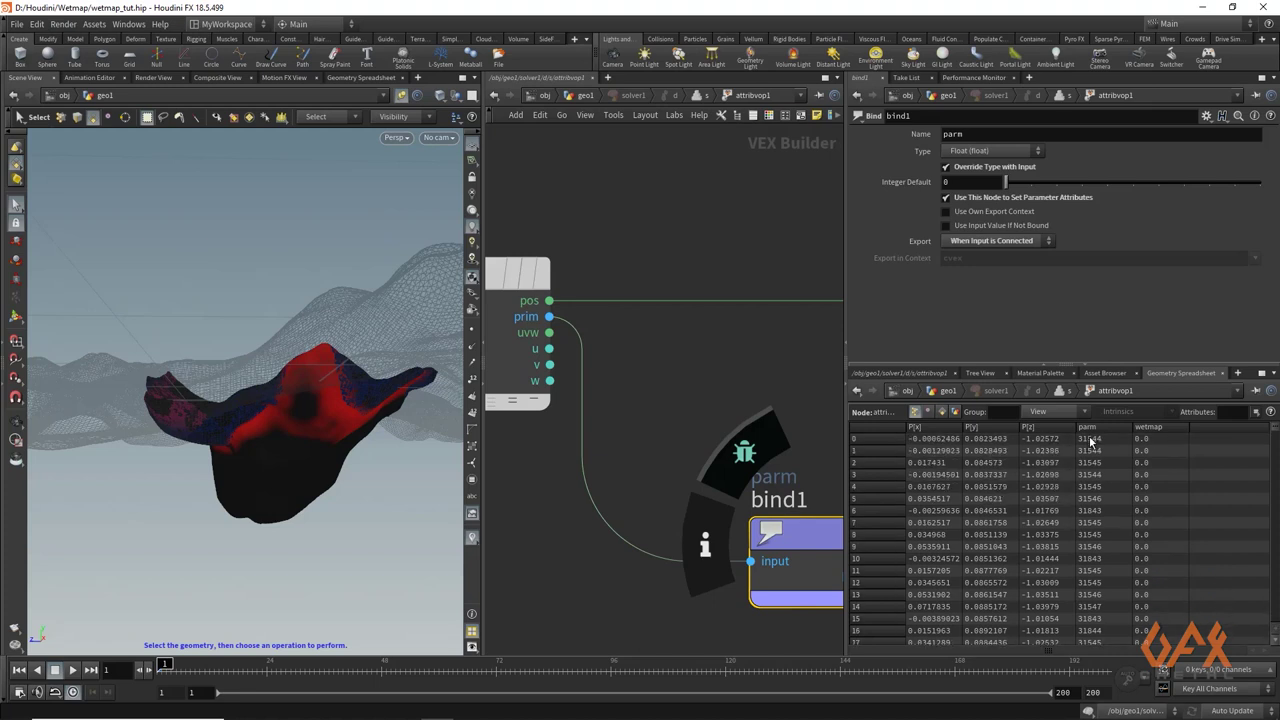
Step: Cut the wire between intersect1's pos output and geometryvopoutput1's P input, and check the point values in the spreadsheet
scroll(1090, 440, down, 7)
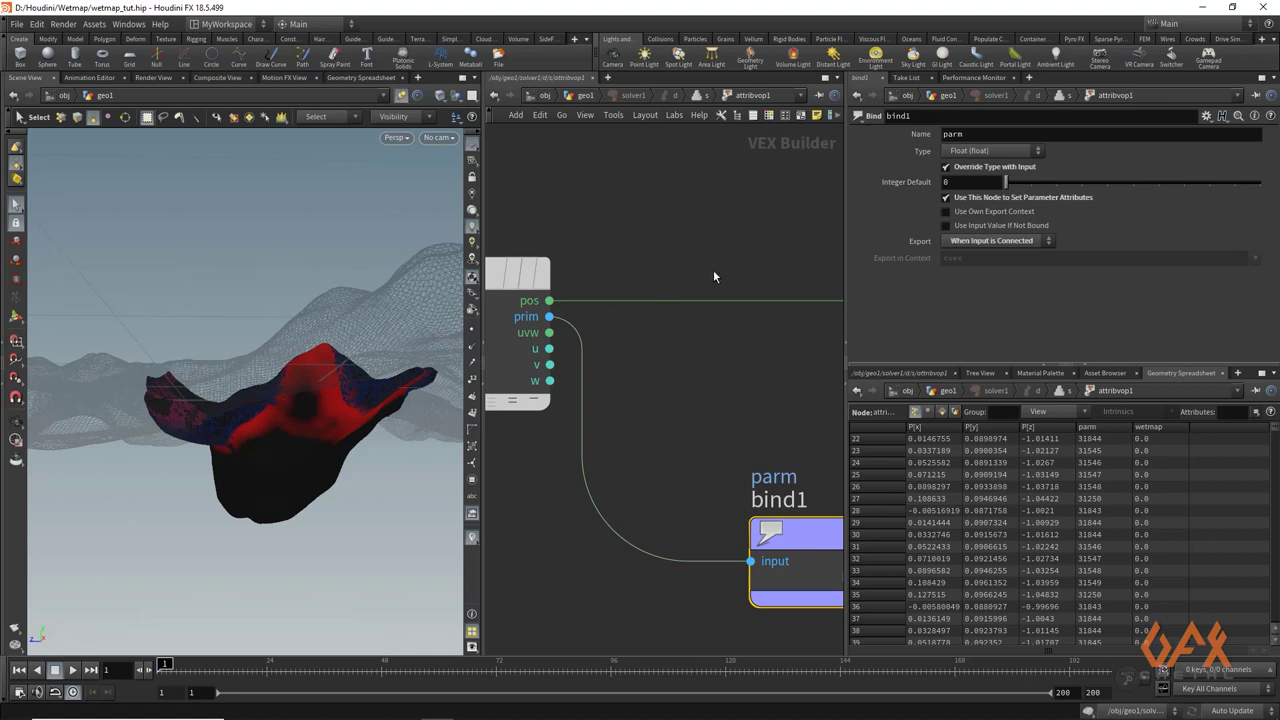
key(y)
drag(737, 290, 726, 318)
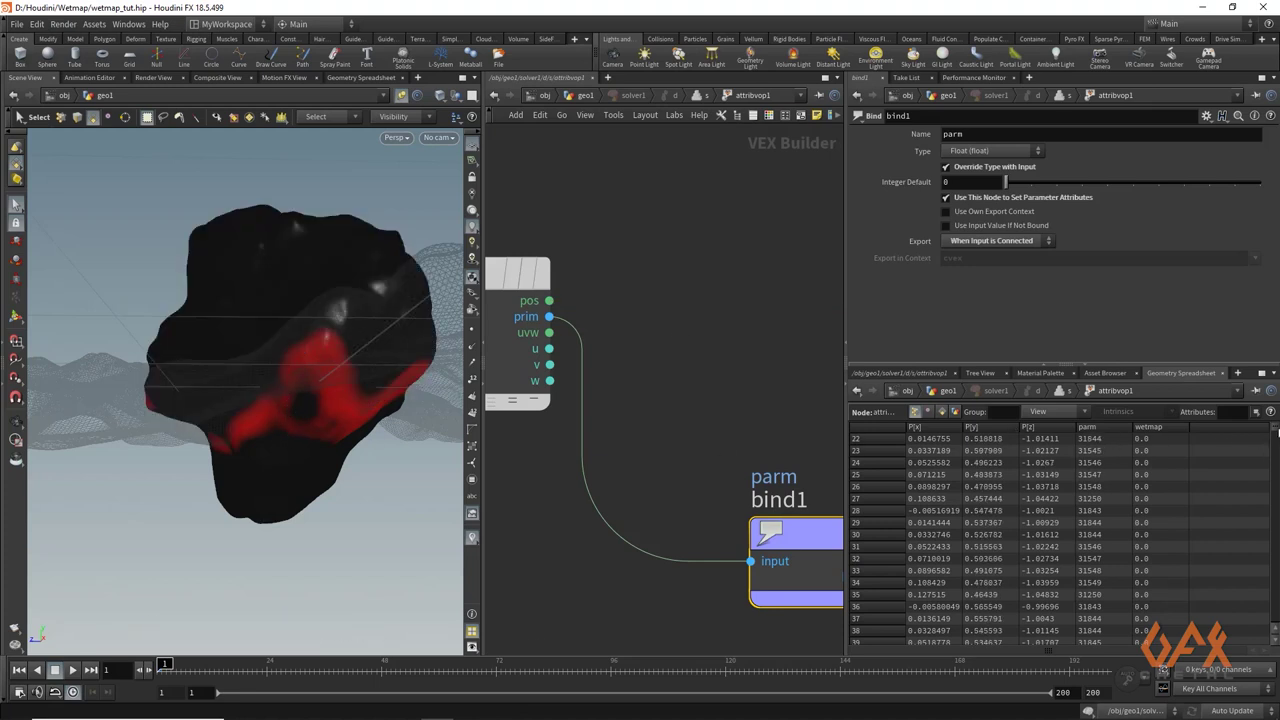
mouse_move(1277, 432)
mouse_down()
mouse_move(1276, 456)
mouse_move(1275, 430)
mouse_up()
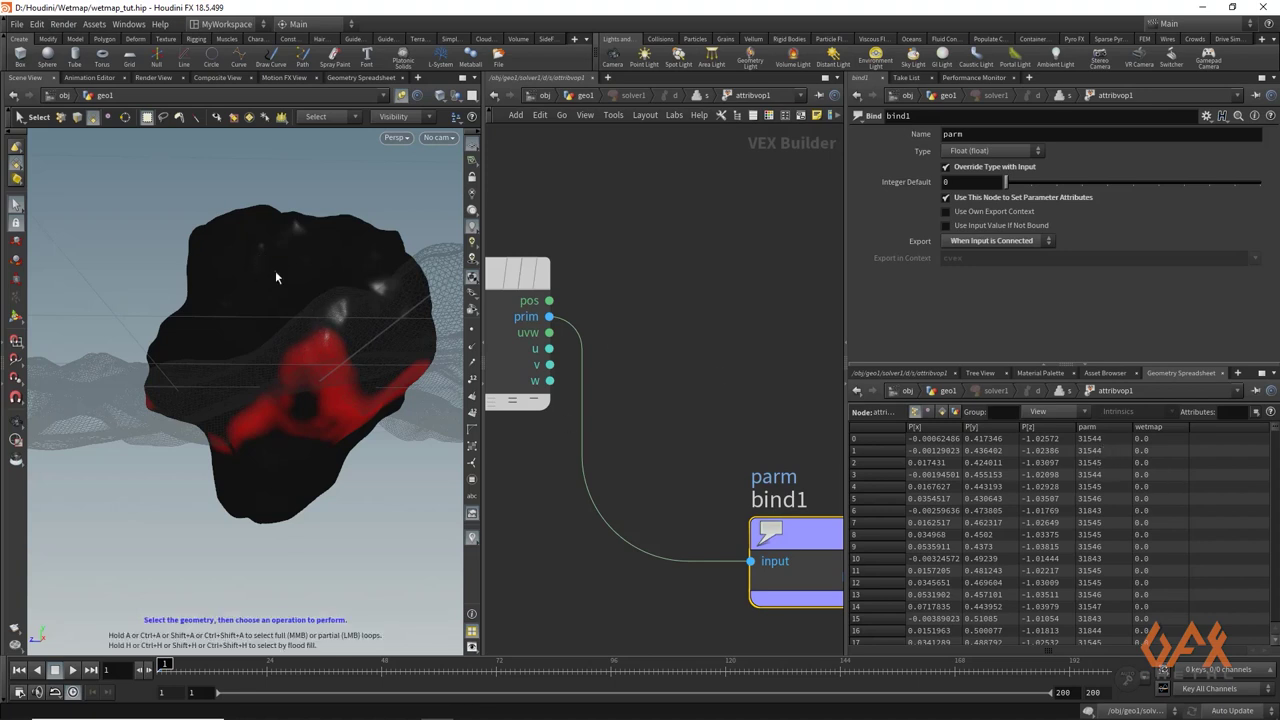
Step: Add a Compare node, wire intersect1's prim output into its input1 and set its test to Less Than
scroll(715, 291, down, 3)
middle_drag(715, 291, 648, 345)
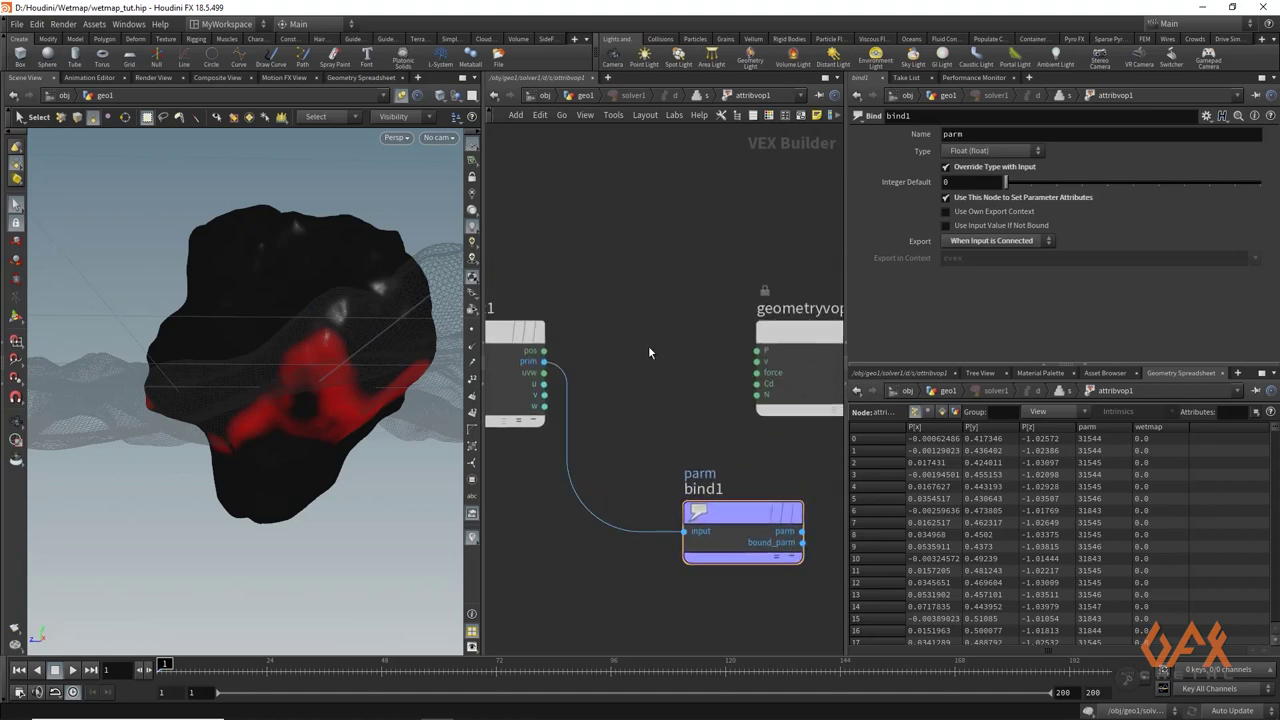
key(Tab)
text(comp)
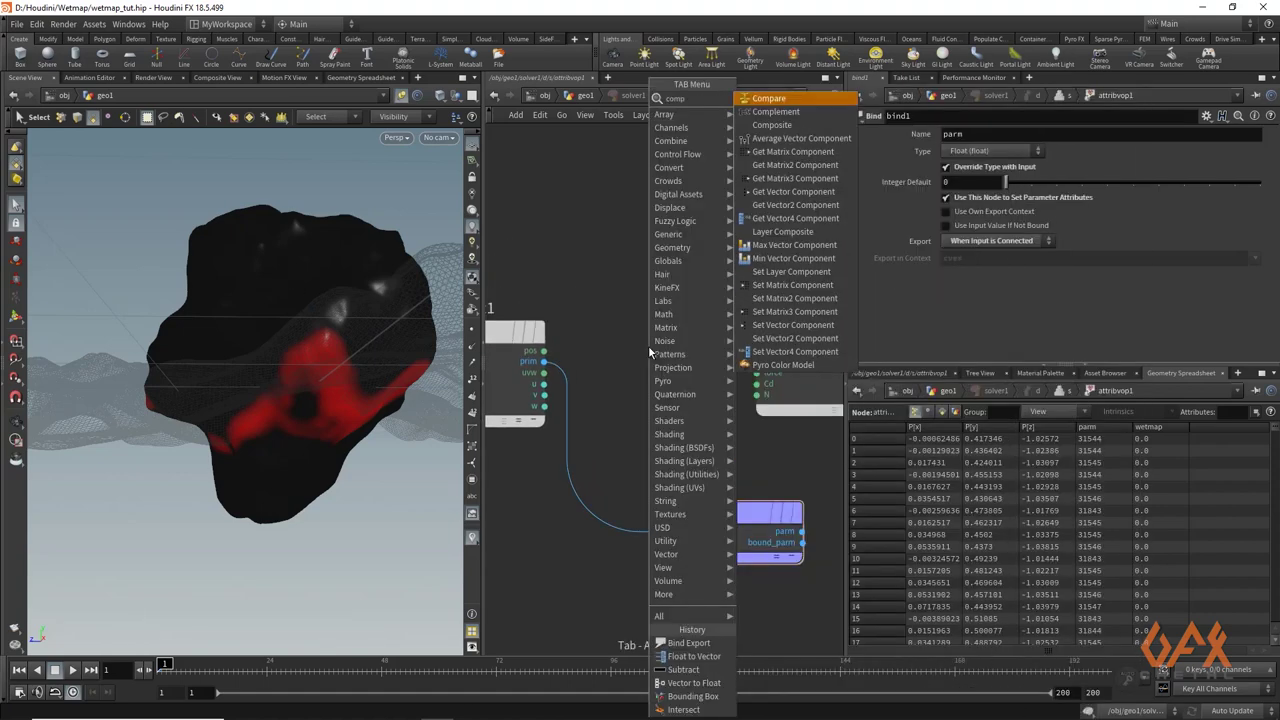
key(Return)
click(649, 347)
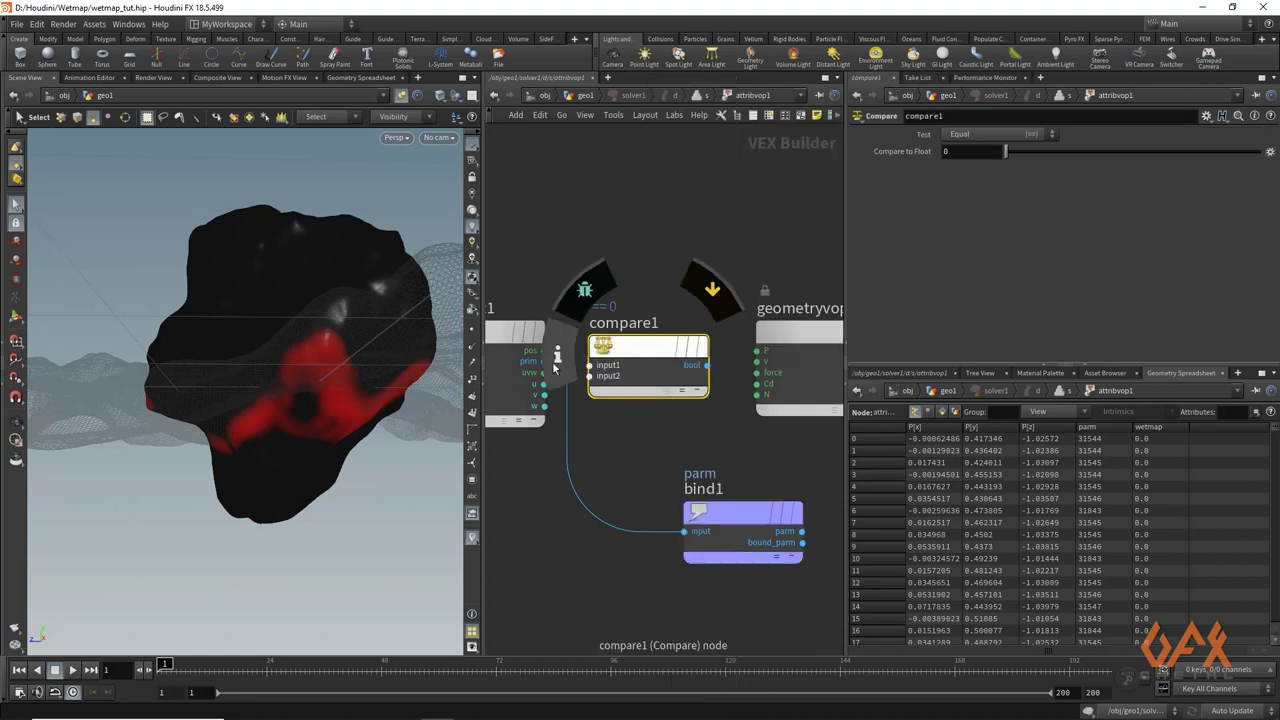
drag(544, 361, 598, 364)
drag(622, 346, 624, 319)
click(975, 136)
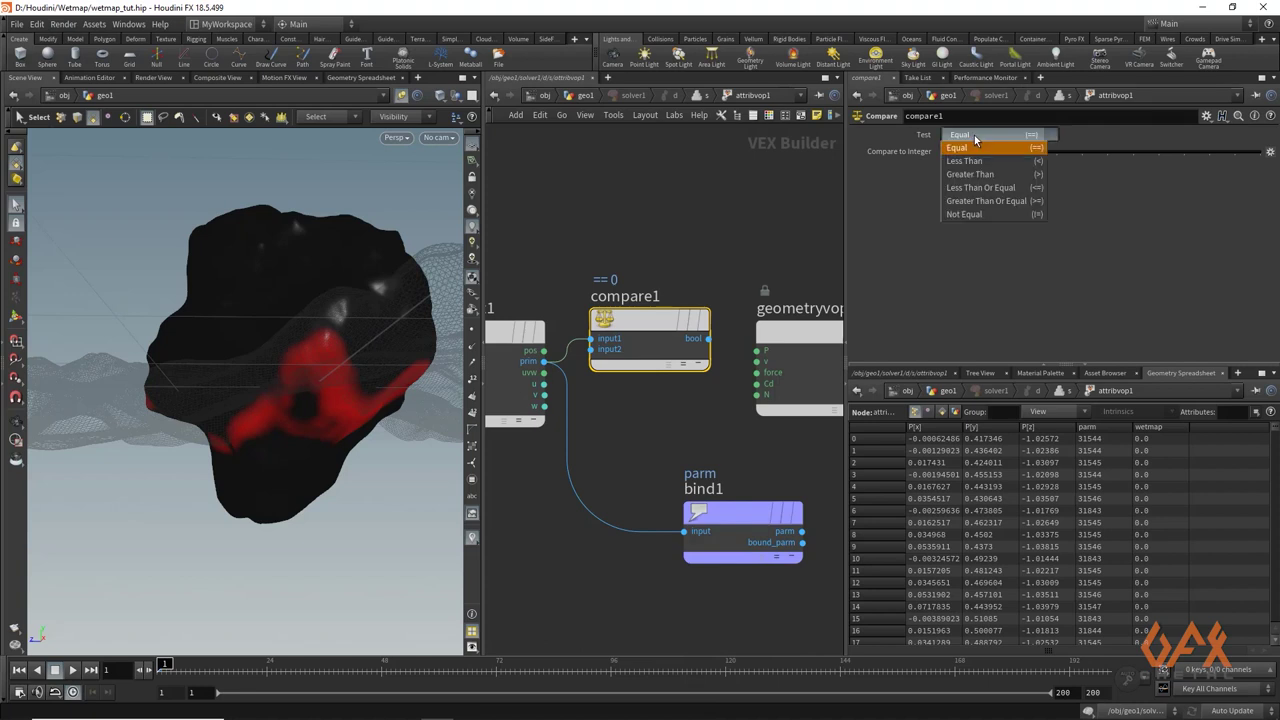
click(970, 164)
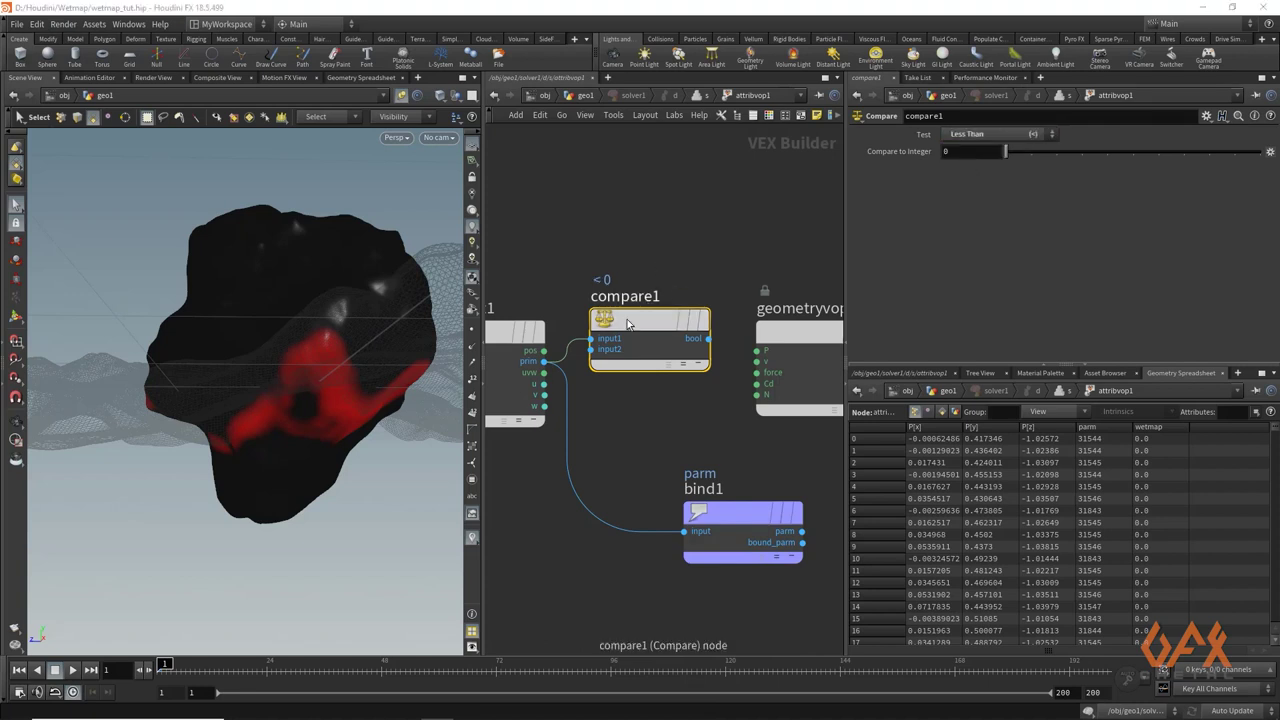
Step: Add an Integer to Float node after compare1 and wire compare1's bool output into its input
middle_drag(736, 322, 581, 298)
drag(649, 315, 749, 273)
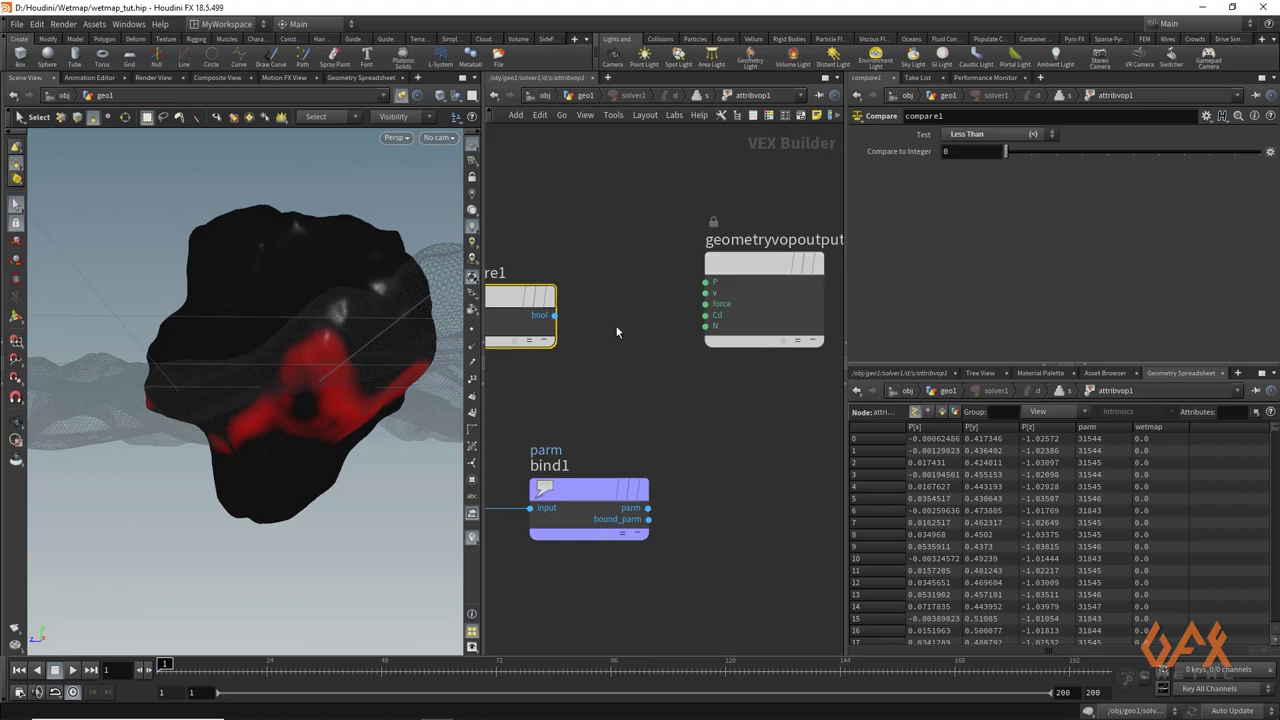
key(Tab)
text(in)
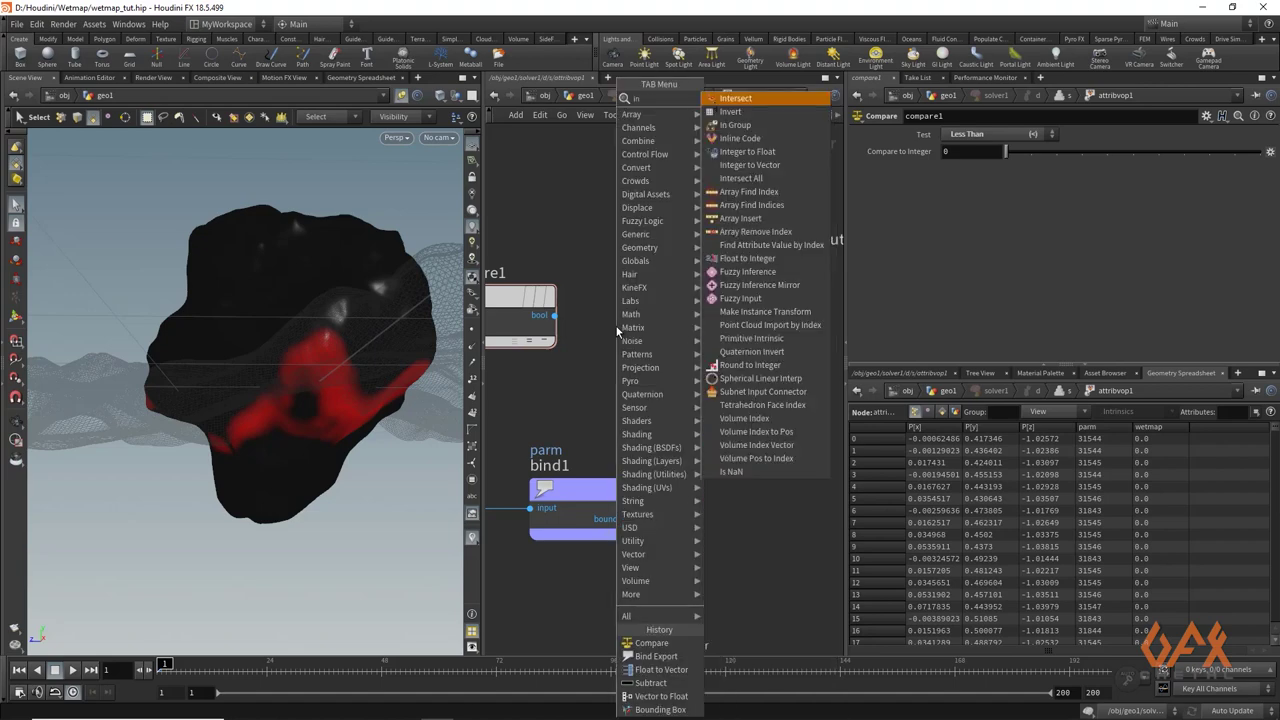
text(tt)
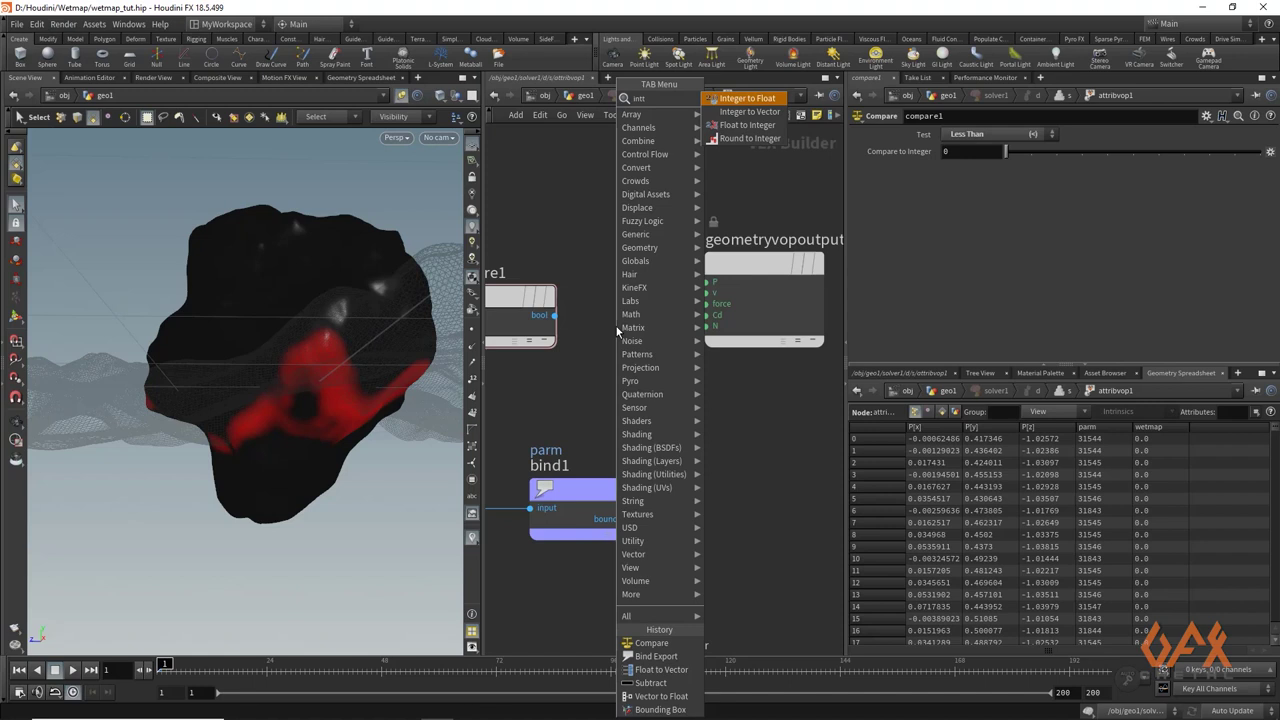
key(Return)
click(639, 297)
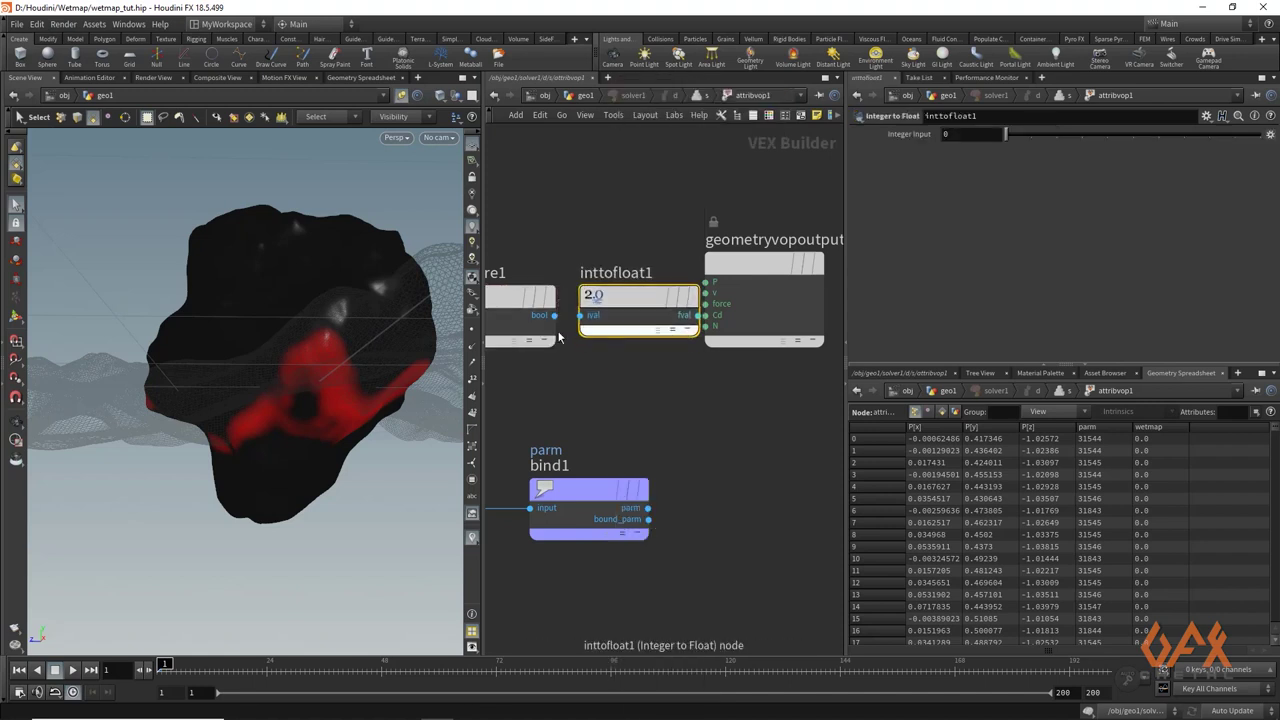
drag(554, 315, 580, 315)
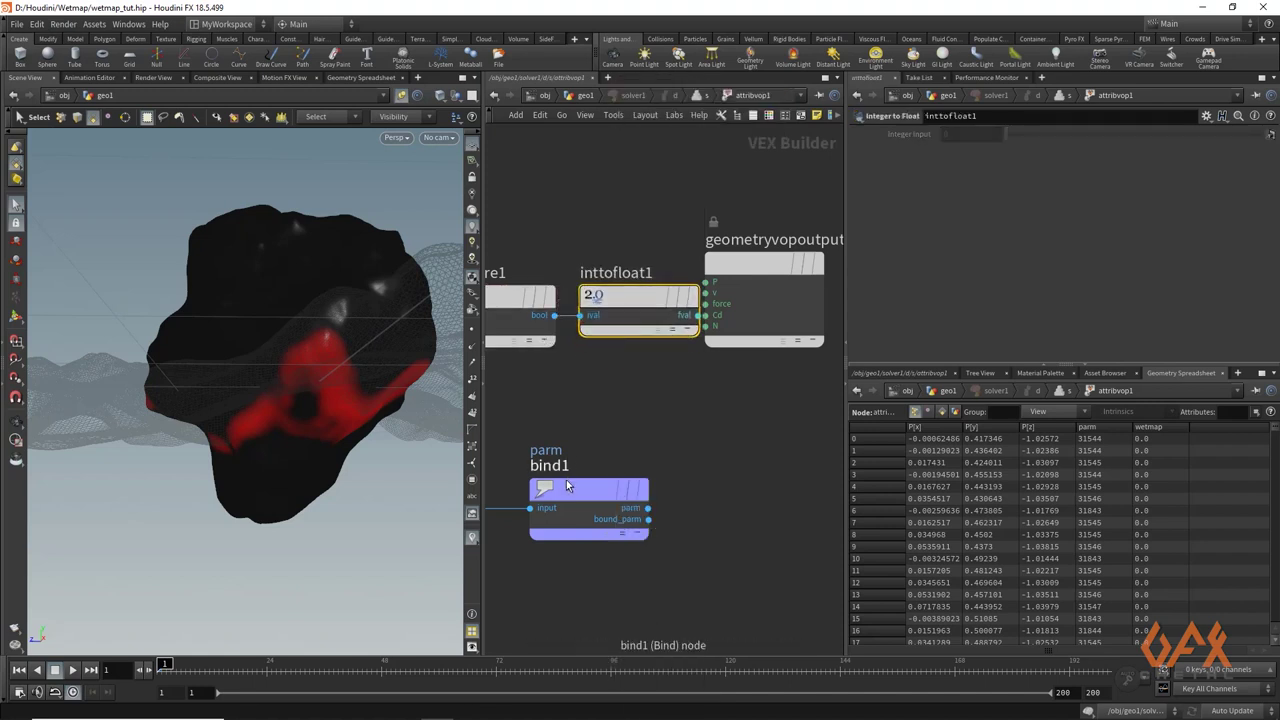
Step: Move bind1 further along the network and set its parameter name to wetmap
drag(567, 485, 790, 486)
middle_drag(703, 434, 598, 407)
click(668, 478)
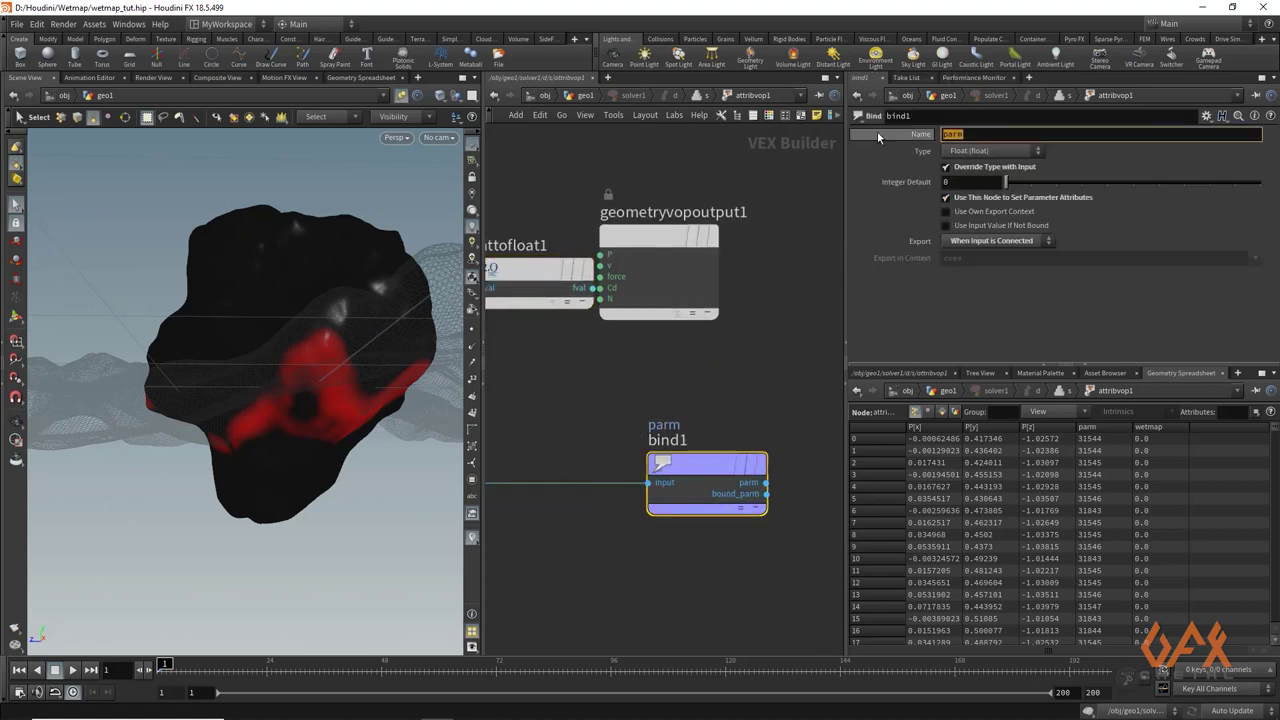
mouse_move(878, 136)
key(Return)
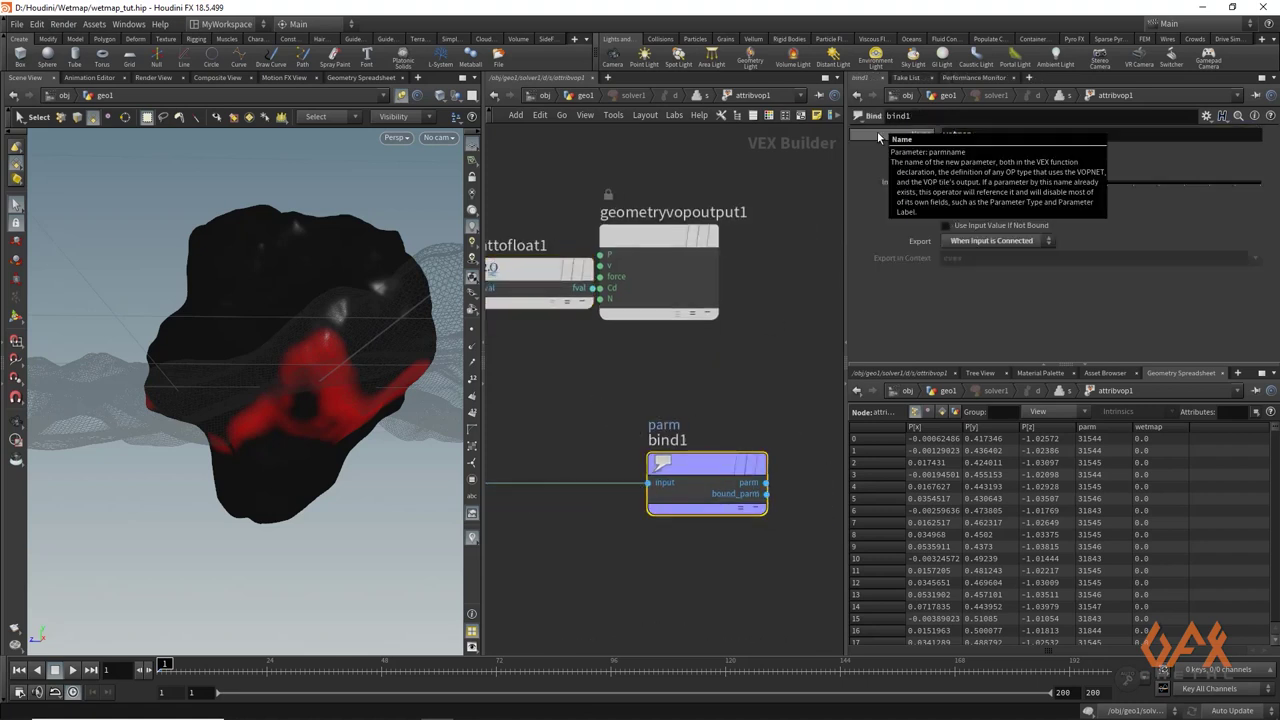
Step: Space out bind1 and geometryvopoutput1, and wire inttofloat1's fval output into bind1's input in place of prim
drag(720, 464, 785, 461)
drag(656, 259, 728, 237)
click(593, 288)
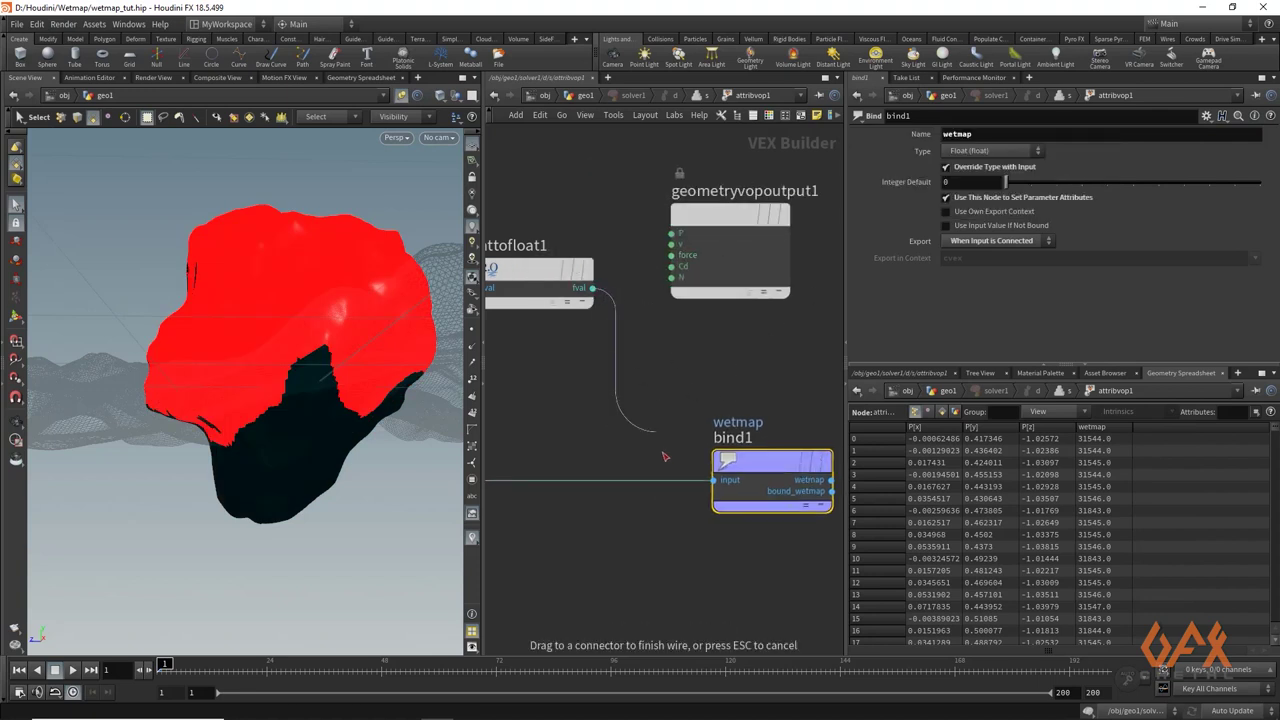
click(714, 480)
key(Escape)
drag(300, 385, 335, 405)
key(s)
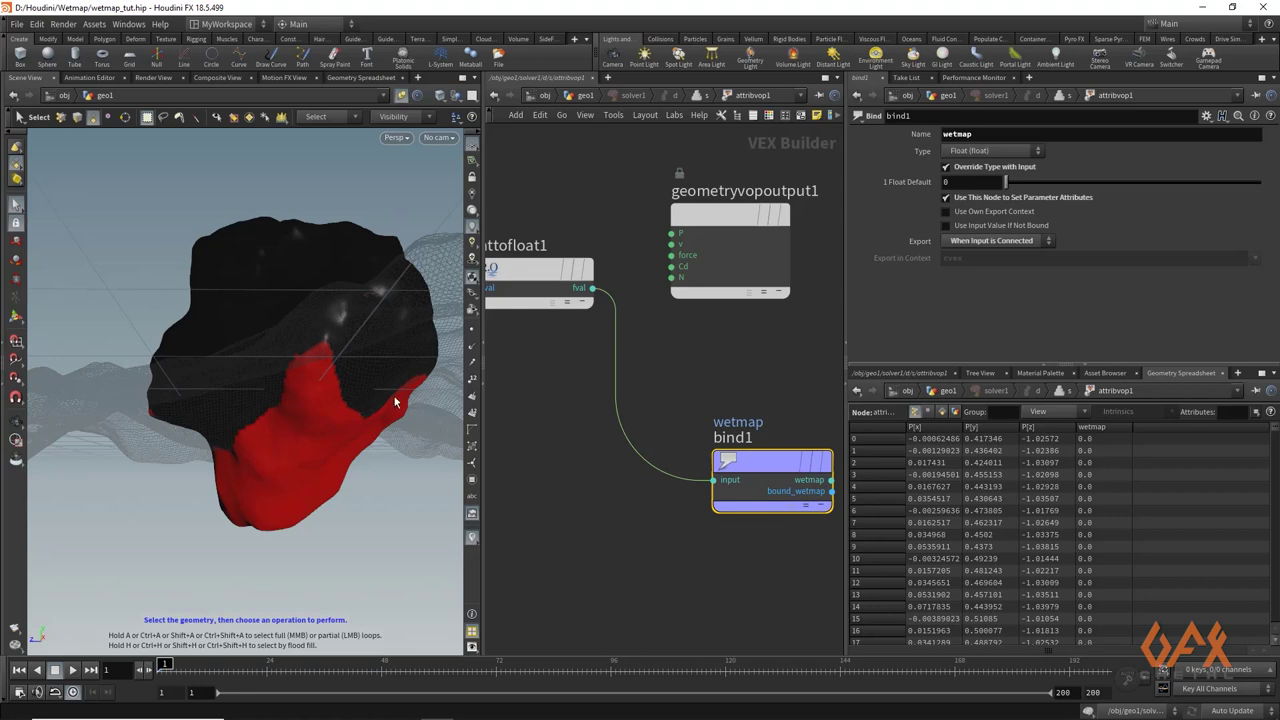
Step: Add a Bind node below compare1 and set its parameter name to wetmap
scroll(502, 413, down, 2)
middle_drag(500, 465, 620, 475)
key(Tab)
text(b)
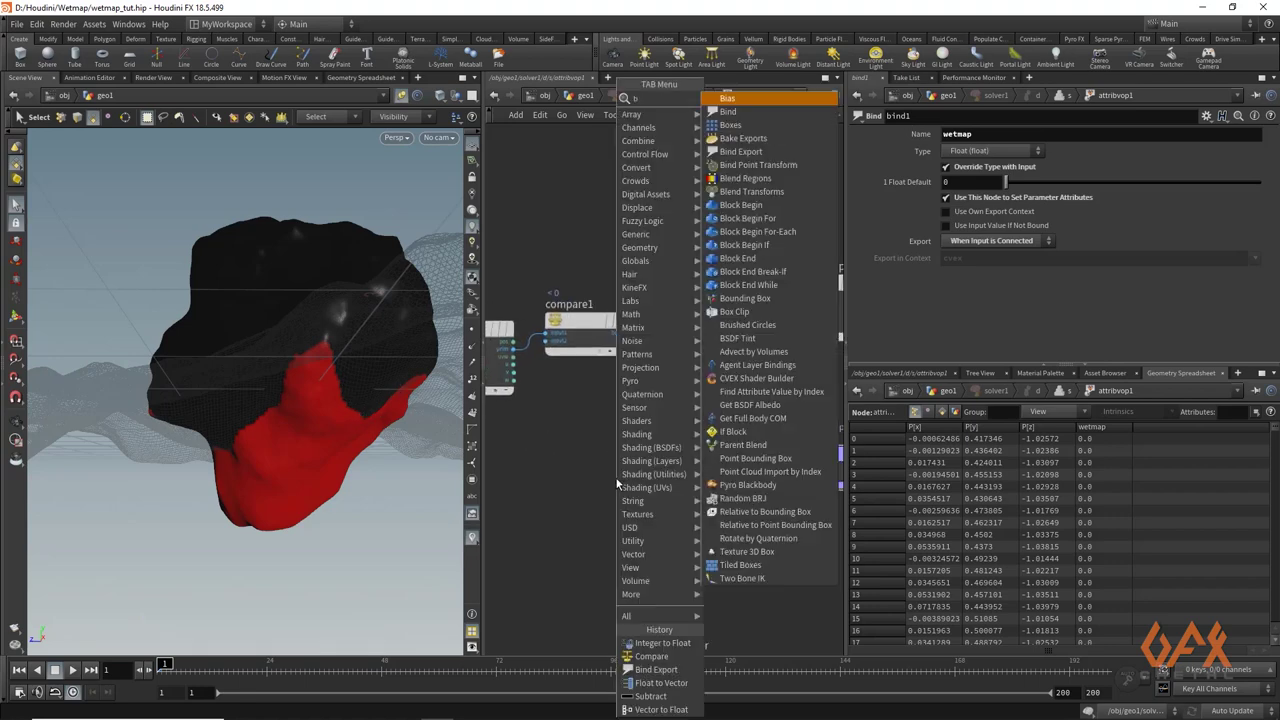
text(ind)
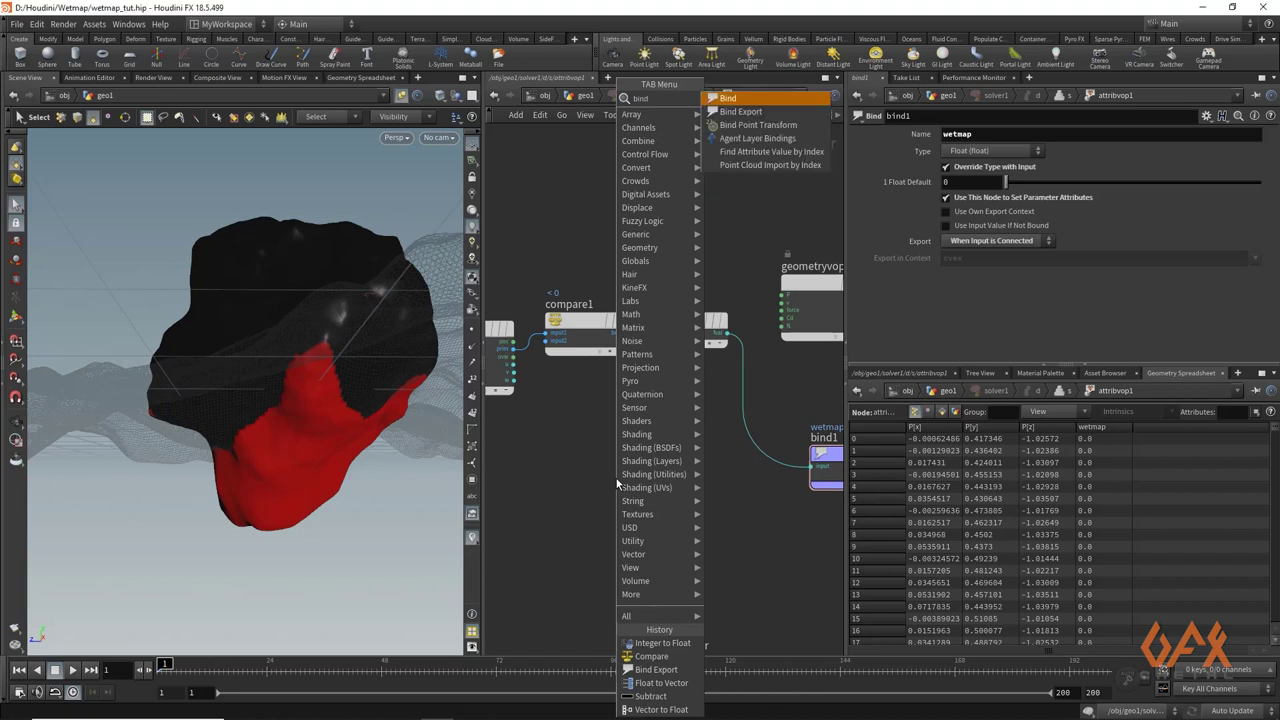
key(Return)
click(616, 478)
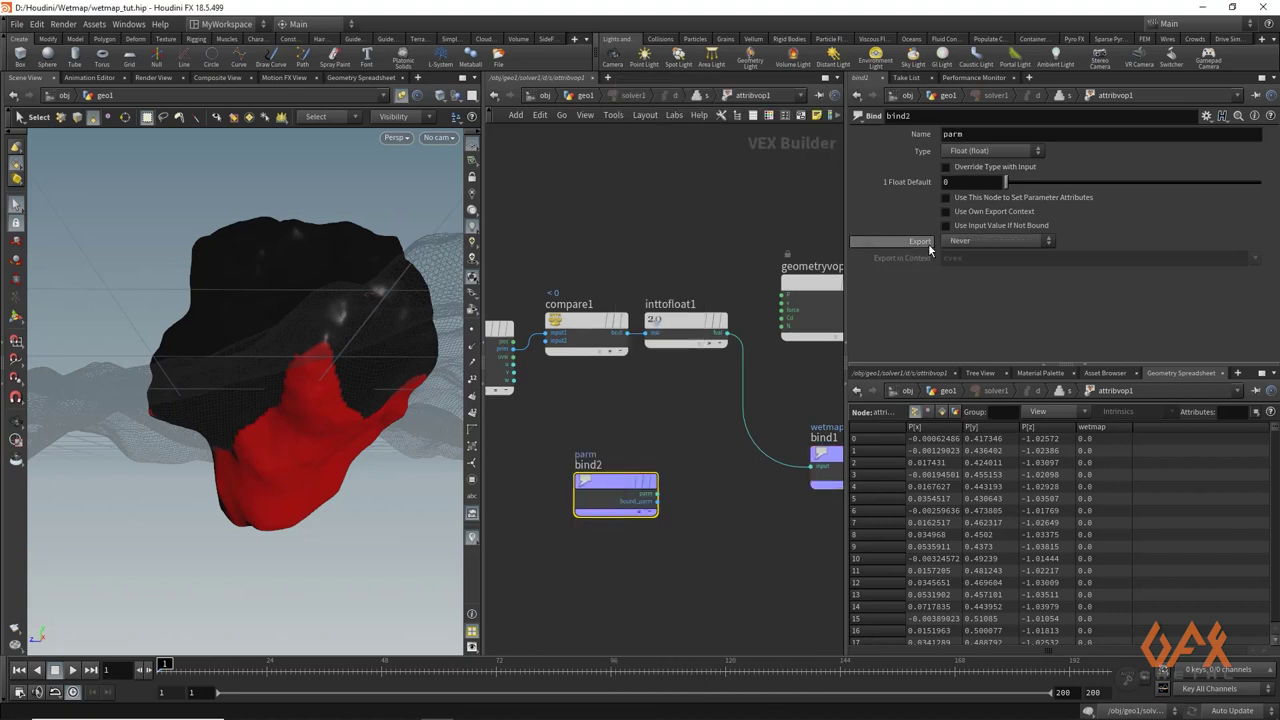
drag(925, 138, 891, 136)
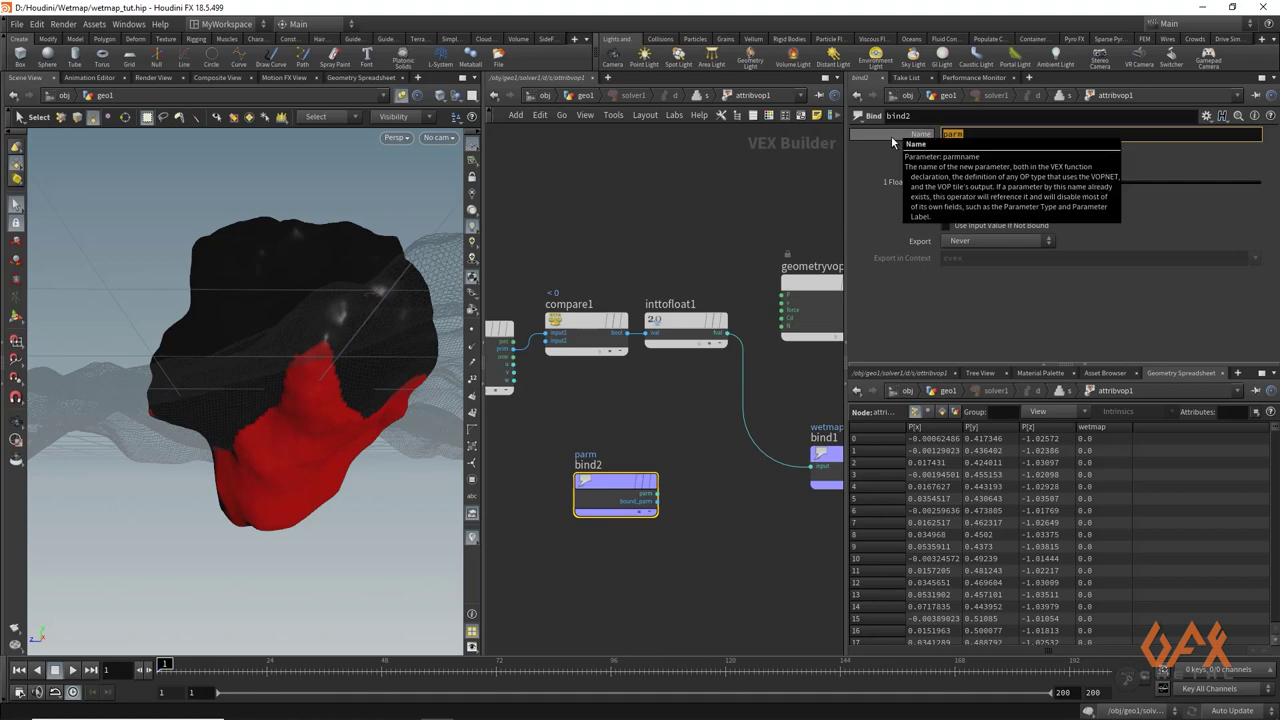
text(wetmap)
key(Return)
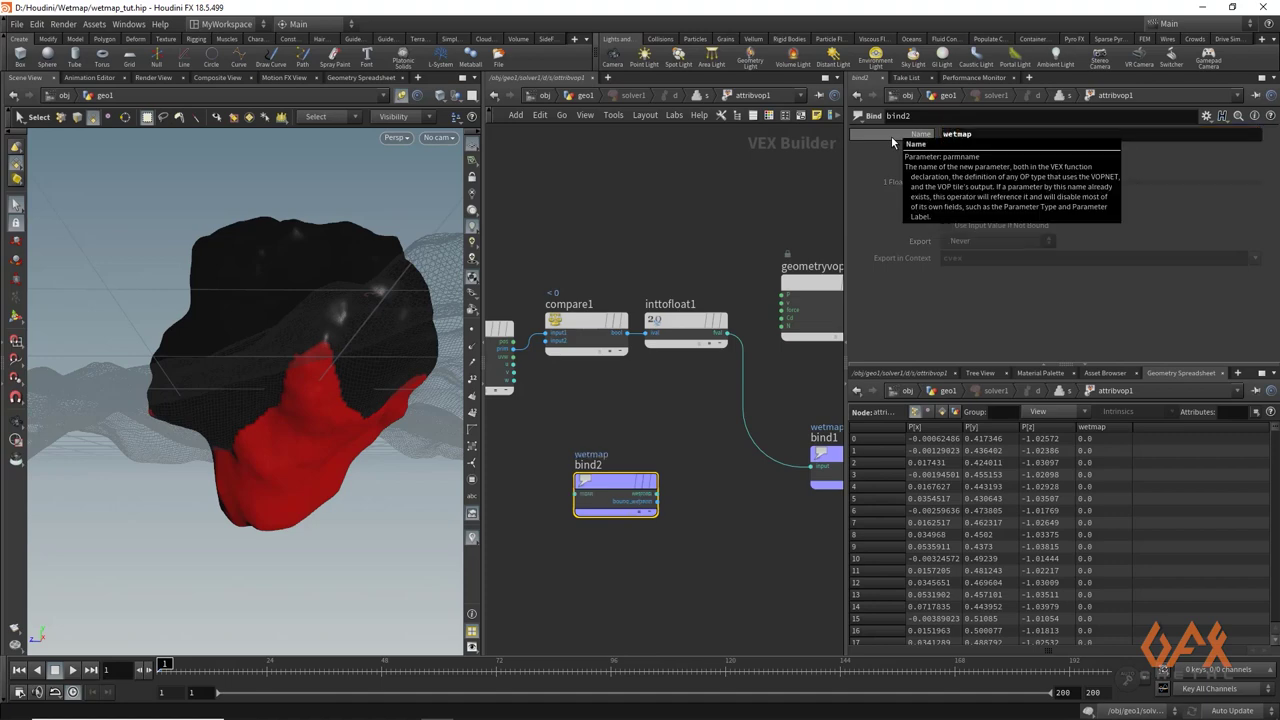
Step: Insert an Add node on the wire between inttofloat1 and bind1
middle_drag(729, 444, 592, 419)
drag(718, 434, 835, 420)
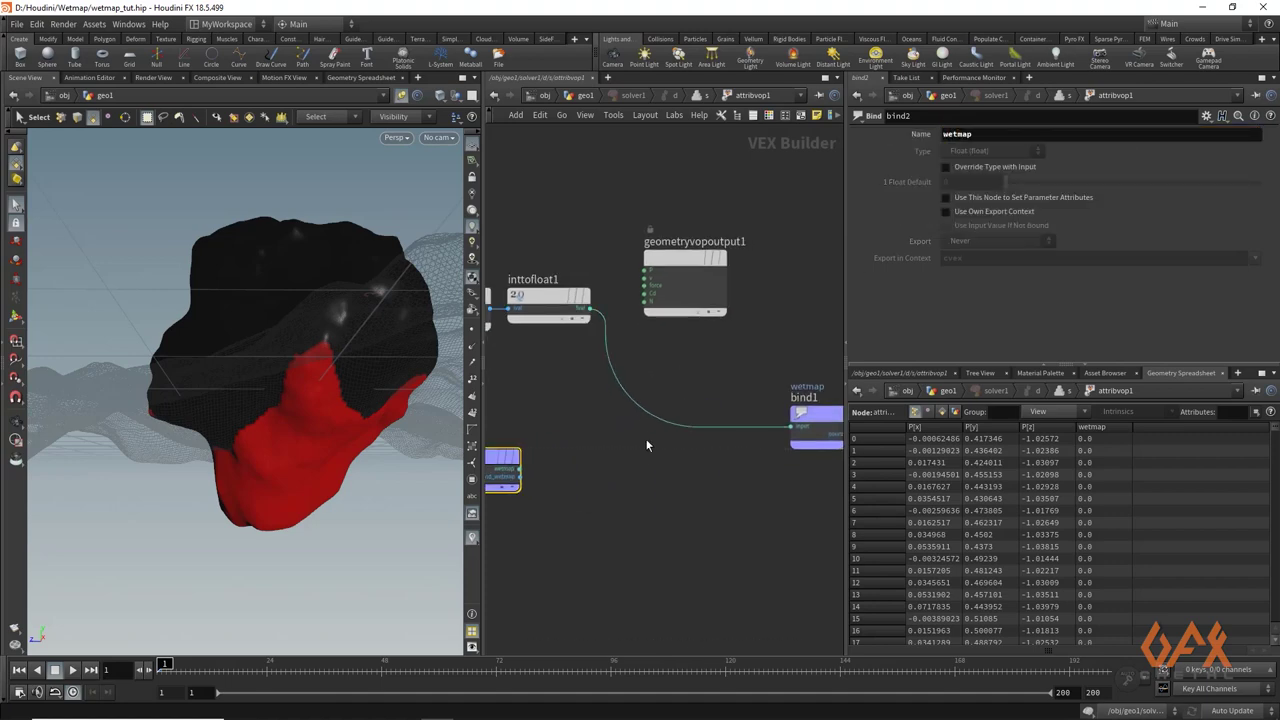
click(647, 443)
key(Tab)
text(add)
key(Return)
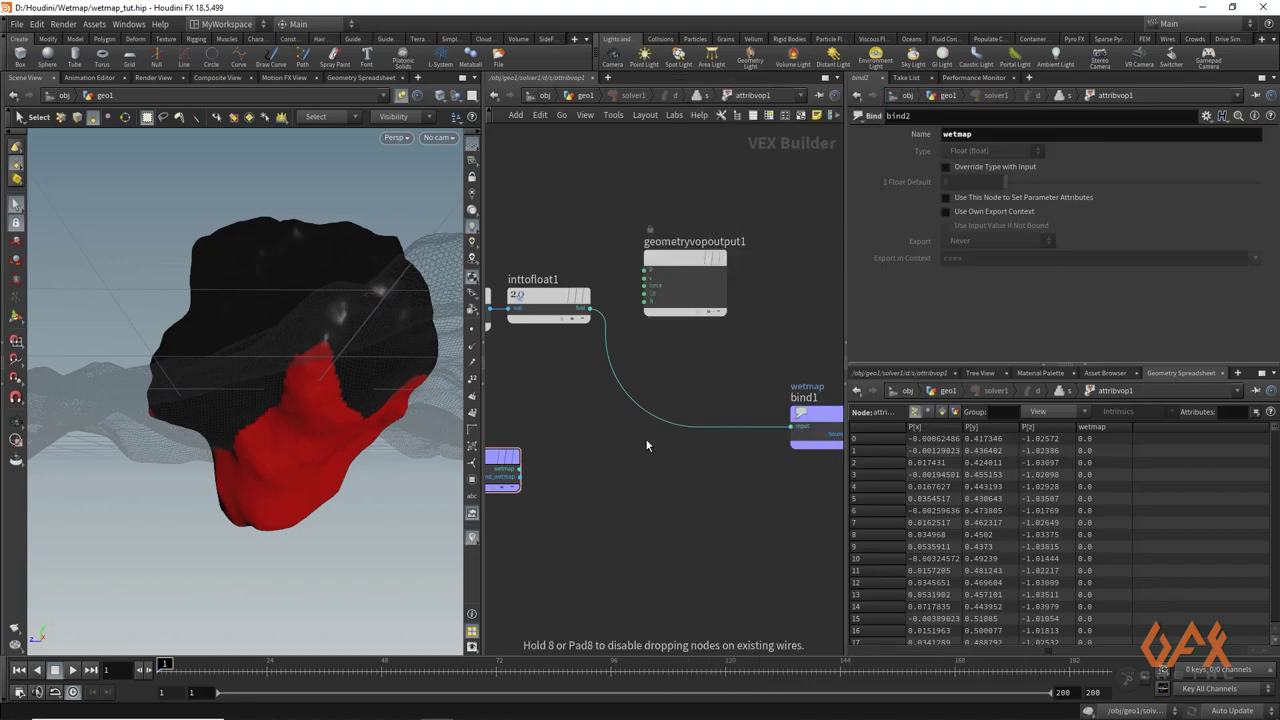
click(648, 428)
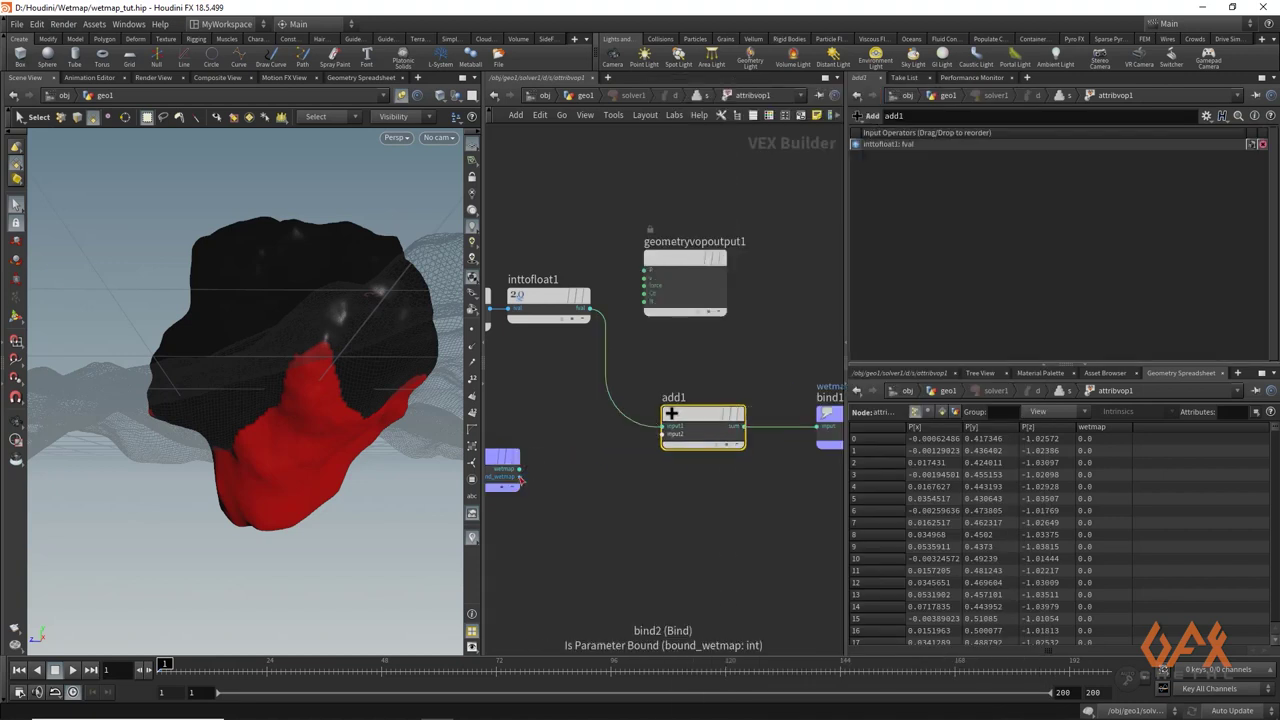
Step: Wire bind2's wetmap output into add1's input2 and inspect the wet area on the rock
drag(519, 469, 638, 441)
click(663, 433)
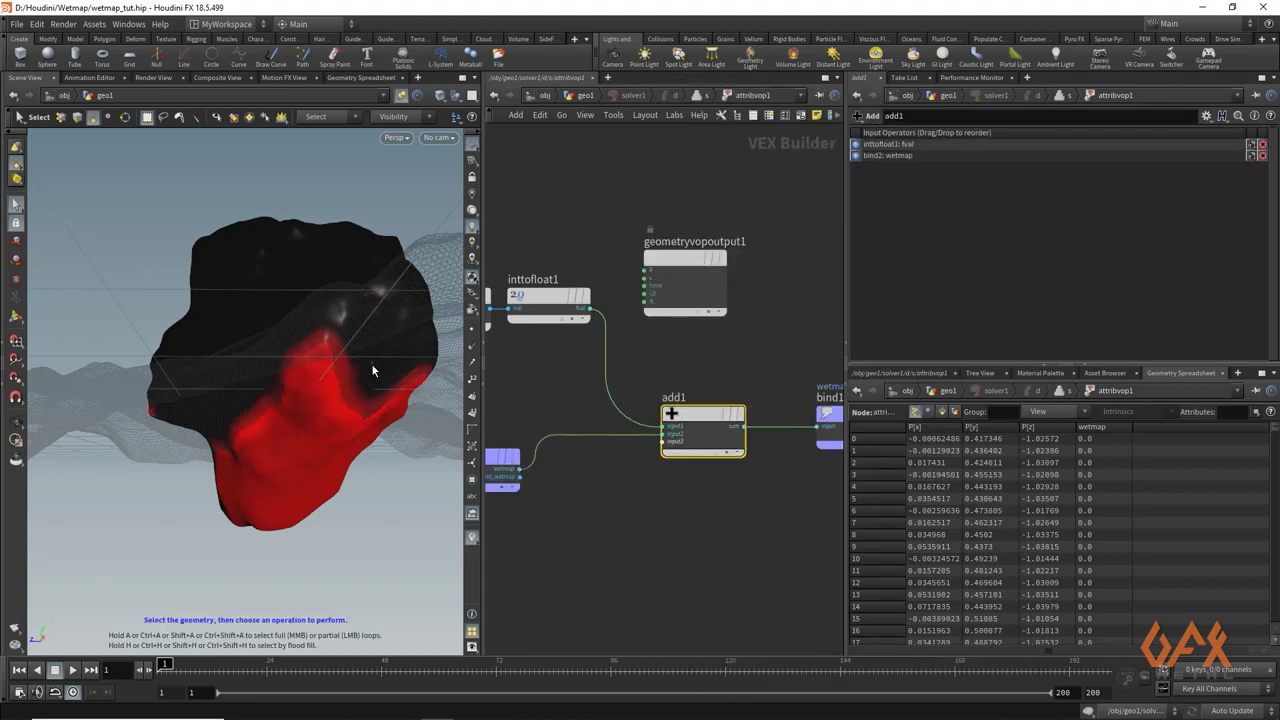
key(Escape)
drag(329, 374, 318, 329)
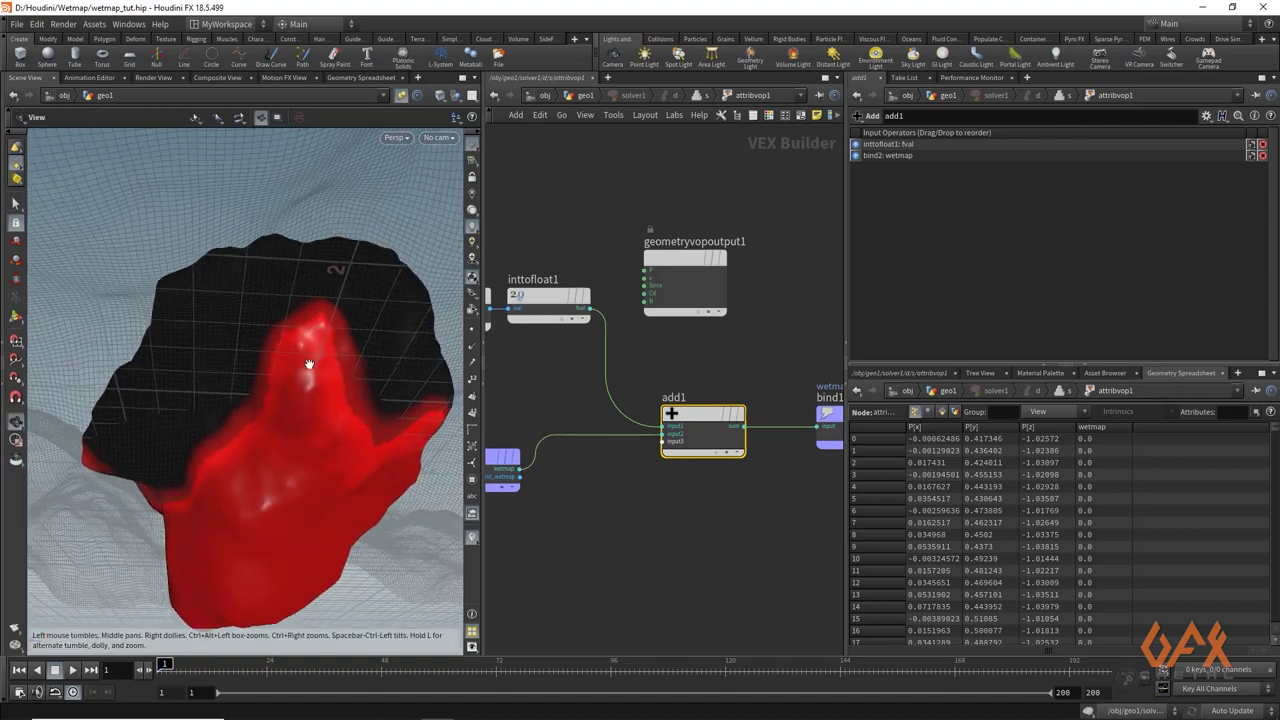
key(s)
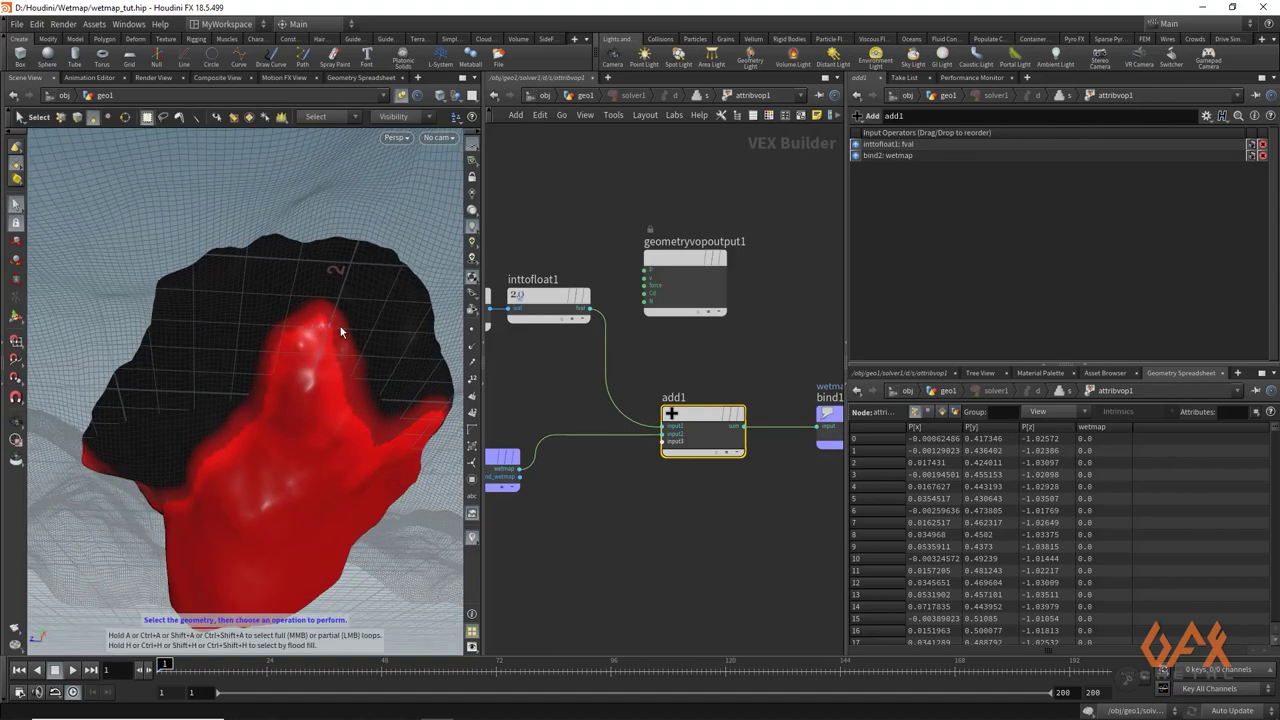
Step: Move bind1 away from add1 and insert a Clamp node on the wire between them, ranging from 0 to 1
middle_drag(730, 512, 573, 507)
drag(675, 430, 809, 407)
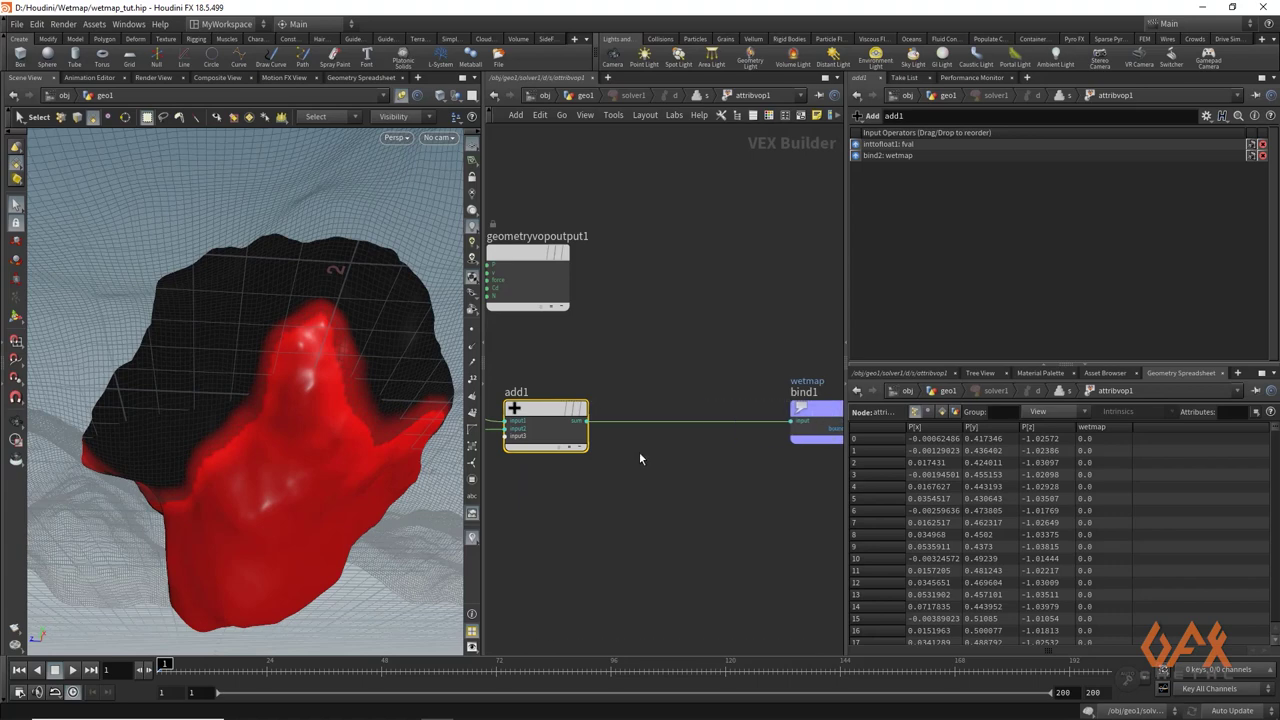
click(668, 458)
key(Tab)
text(cl)
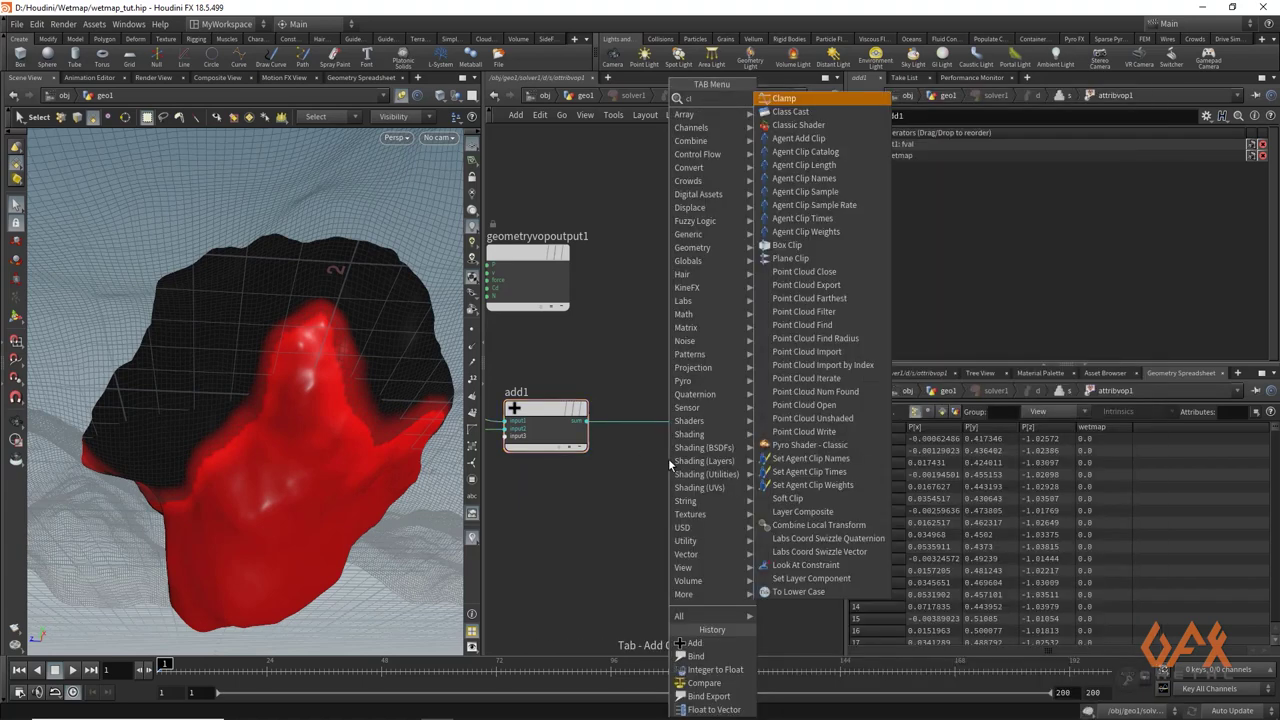
text(amp)
key(Return)
click(670, 463)
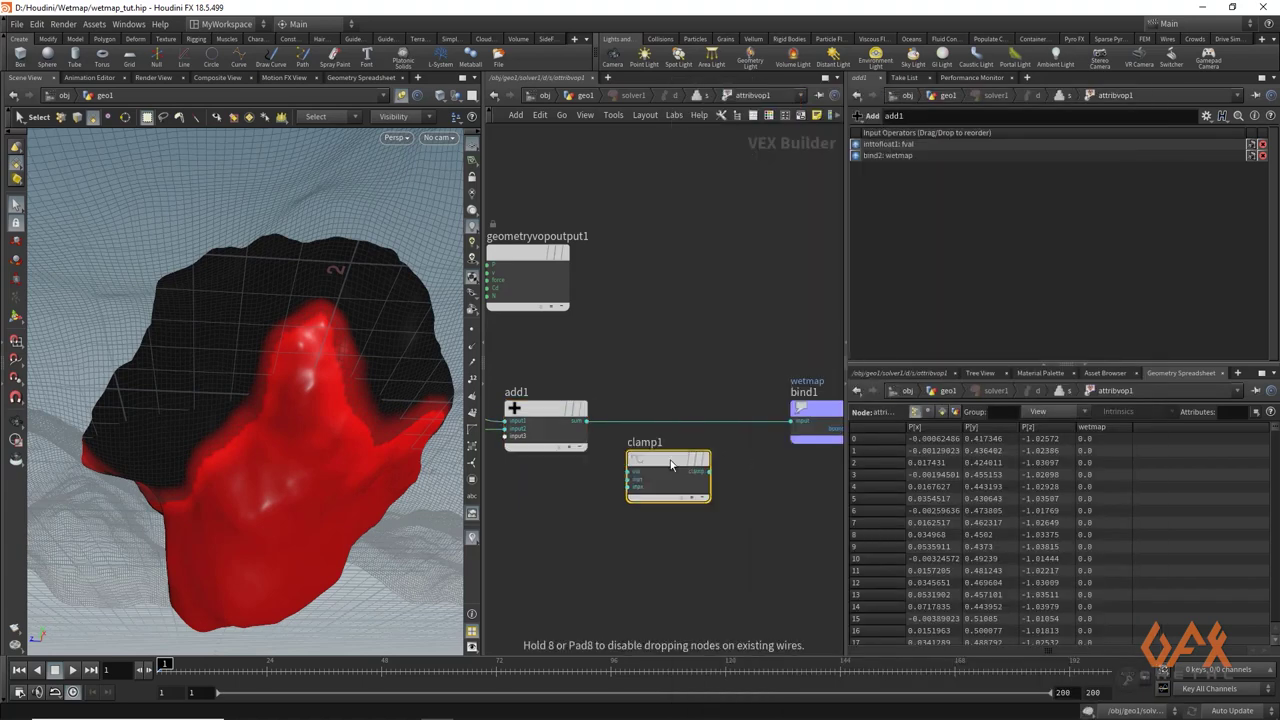
drag(670, 463, 684, 432)
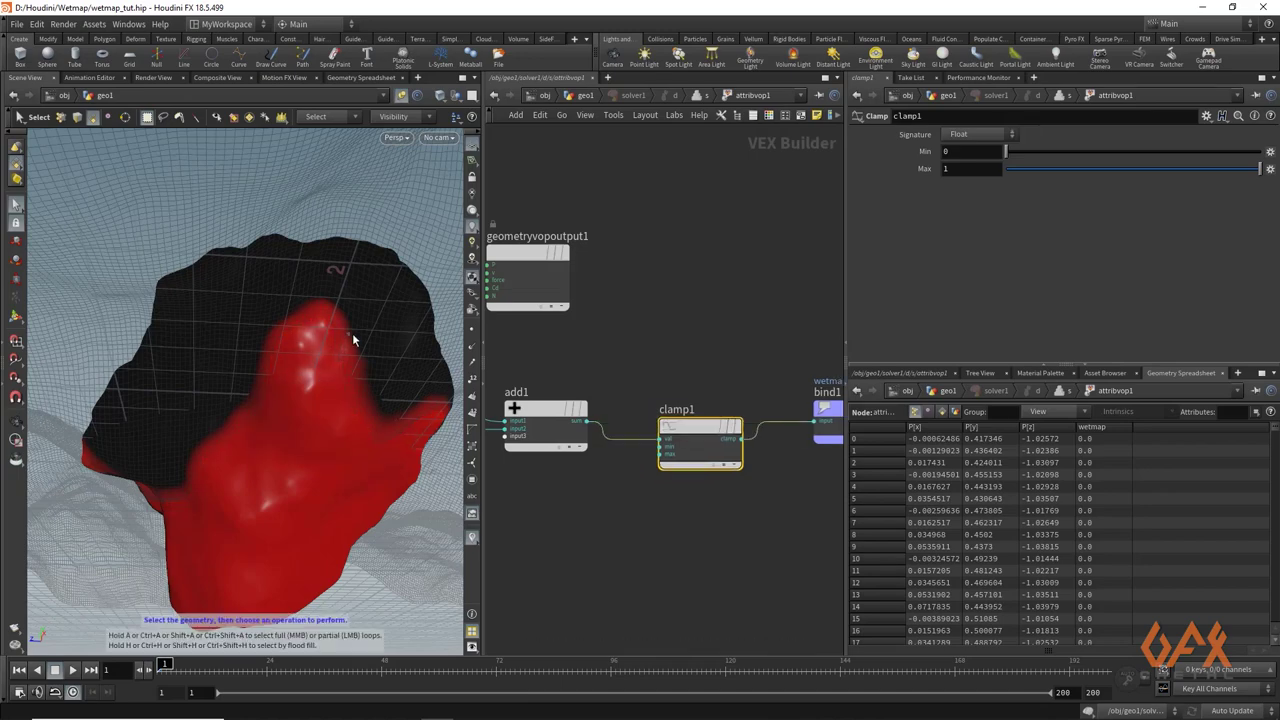
Step: Play the simulation to examine the clamped wet area on the rock, and return to frame 1
key(Escape)
mouse_move(323, 365)
mouse_down()
mouse_move(266, 391)
mouse_move(369, 409)
mouse_move(290, 390)
mouse_move(309, 380)
mouse_up()
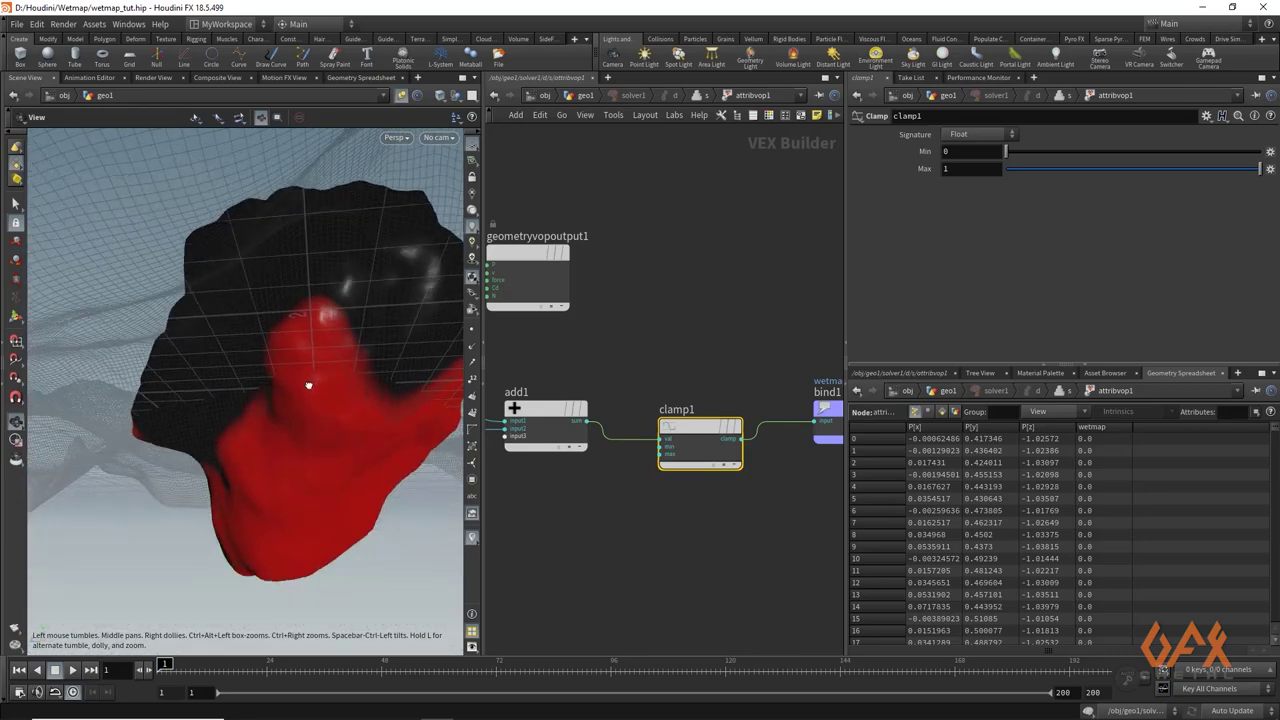
key(s)
click(73, 670)
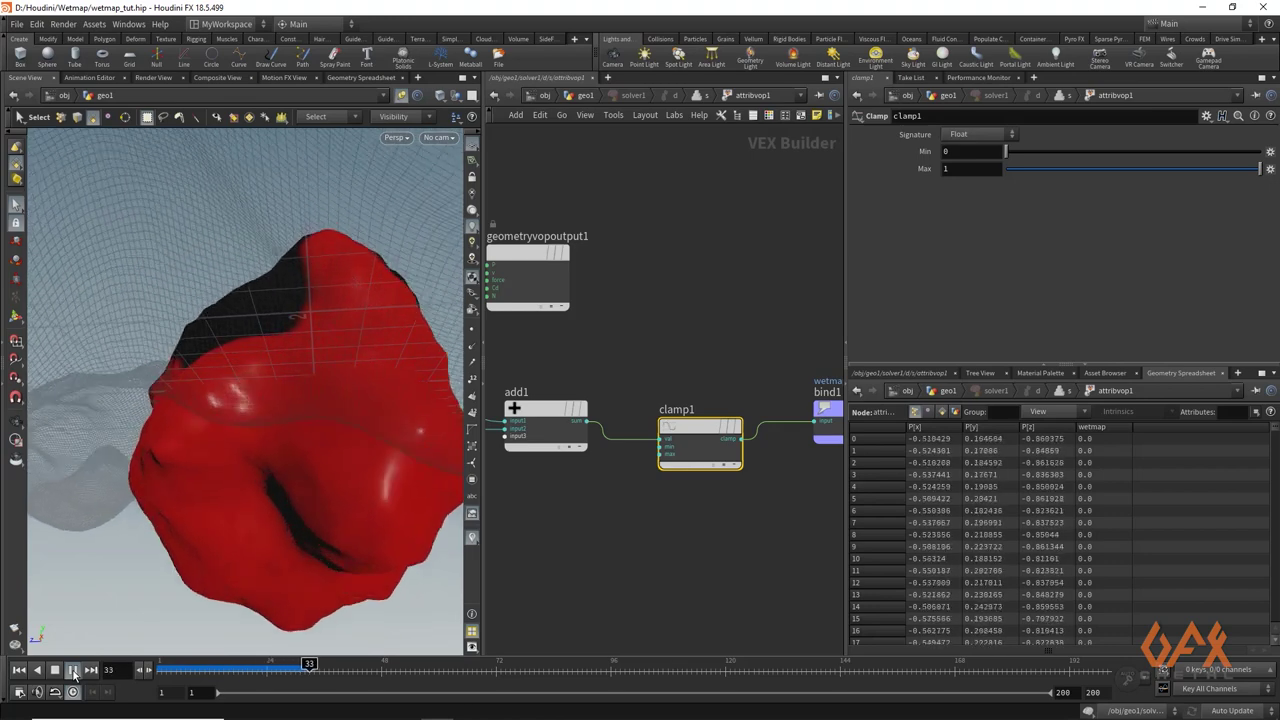
click(162, 669)
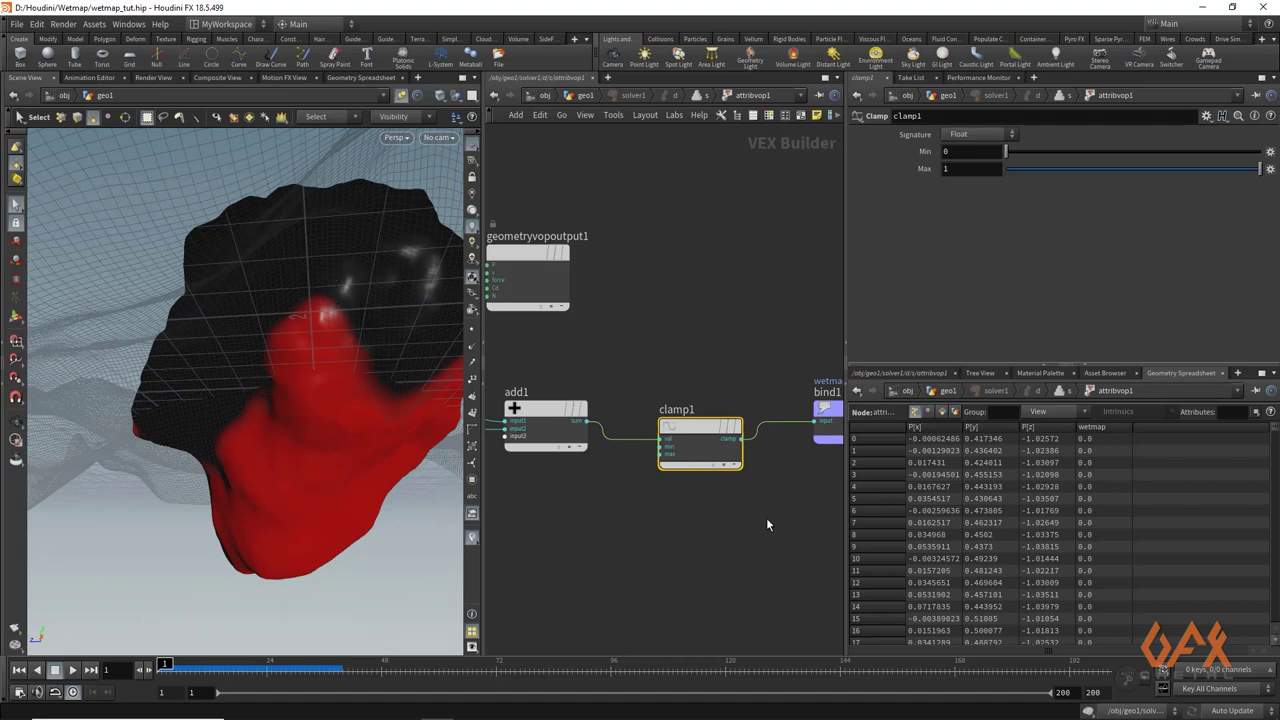
Step: Add a Parameter node below clamp1 with name gain, label Gain and a float default of 0.98
middle_drag(753, 535, 682, 518)
click(643, 528)
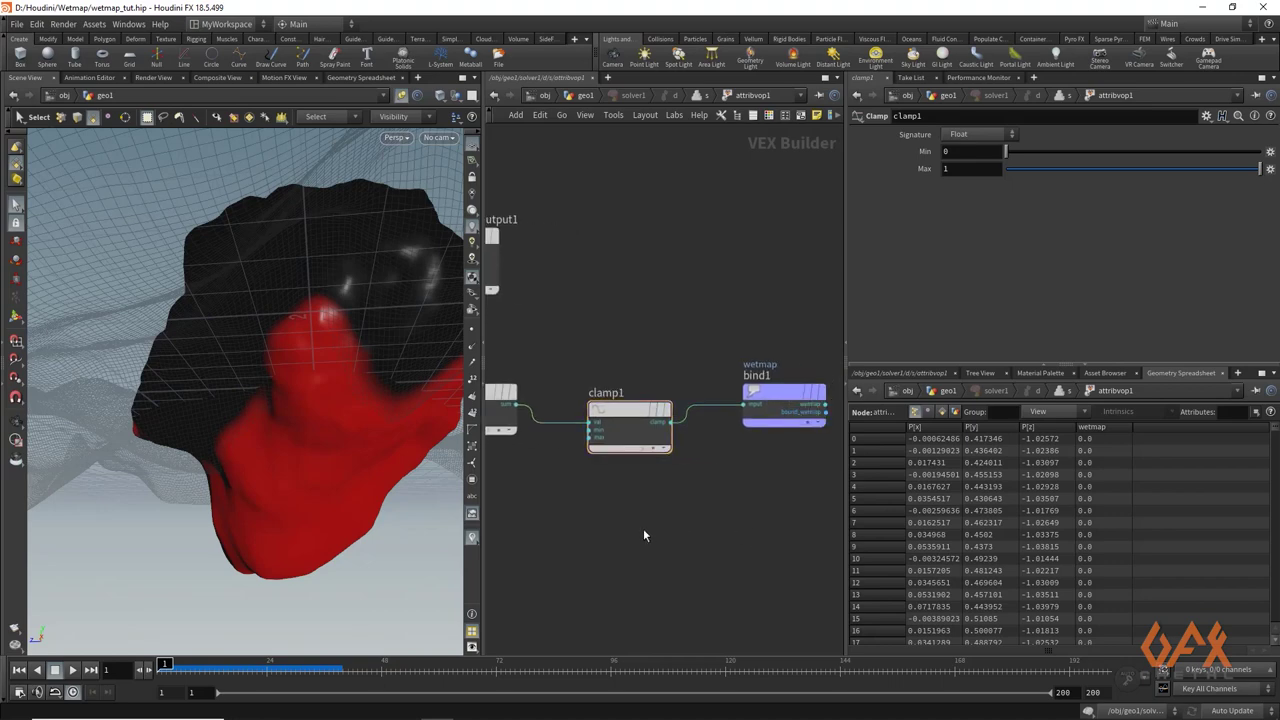
key(Tab)
text(param)
key(Return)
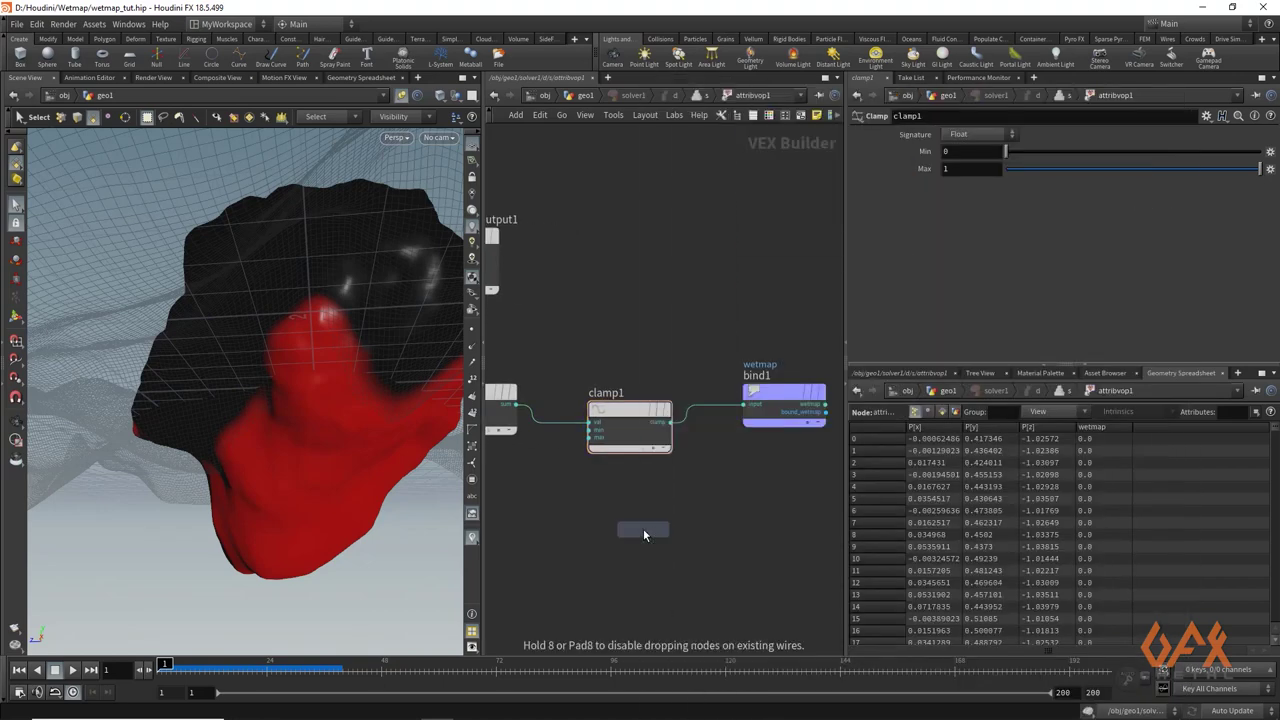
click(643, 528)
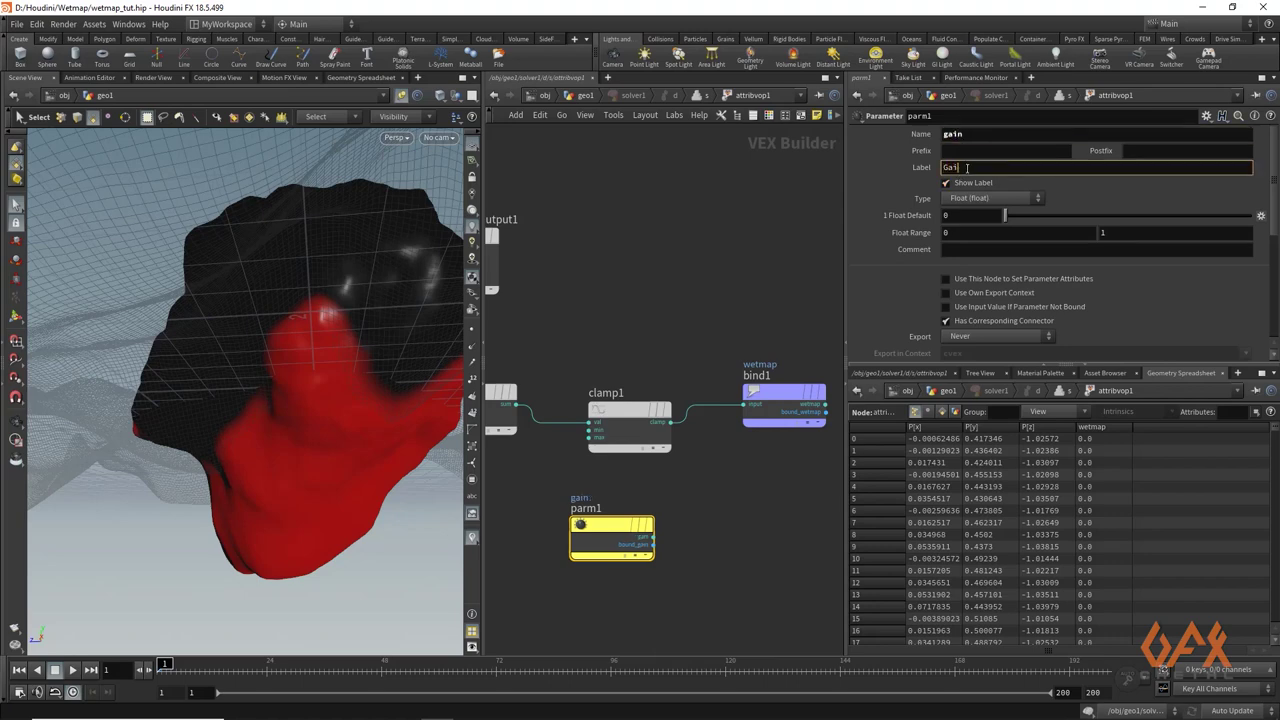
click(972, 214)
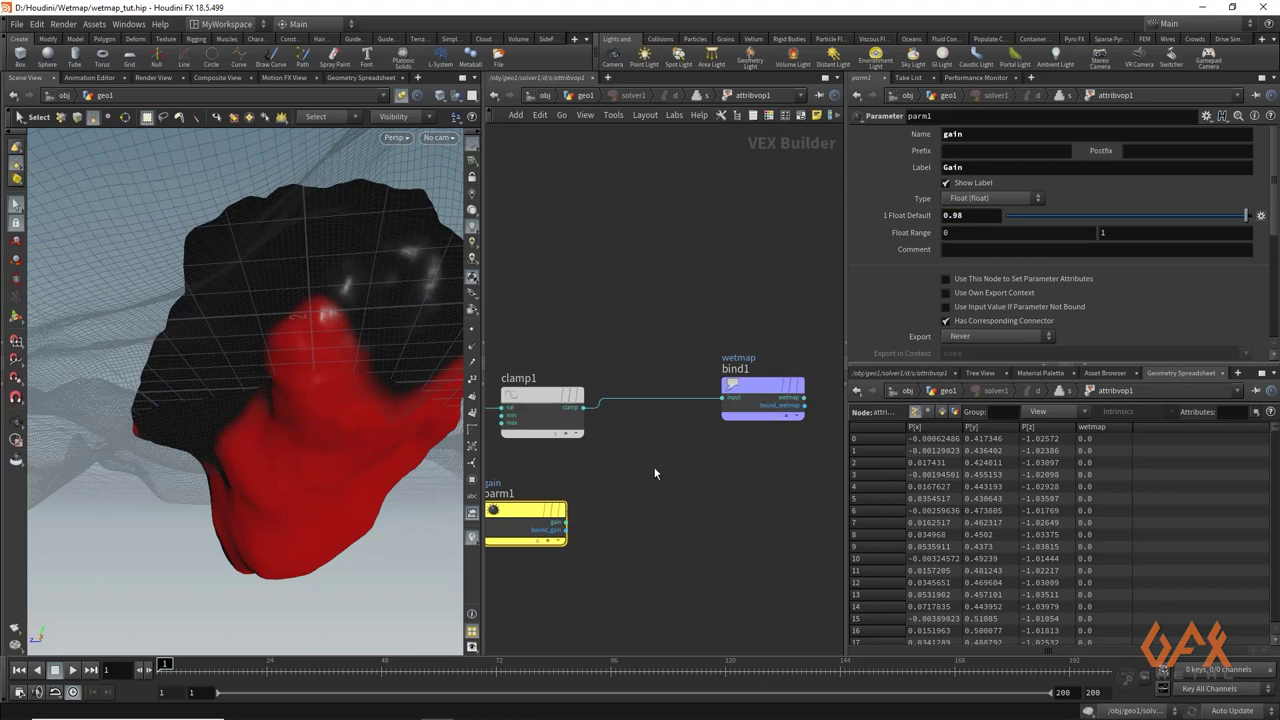
Step: Insert a Multiply node between clamp1 and bind1, and wire parm1's gain output into its input2
key(Tab)
text(mul)
key(Return)
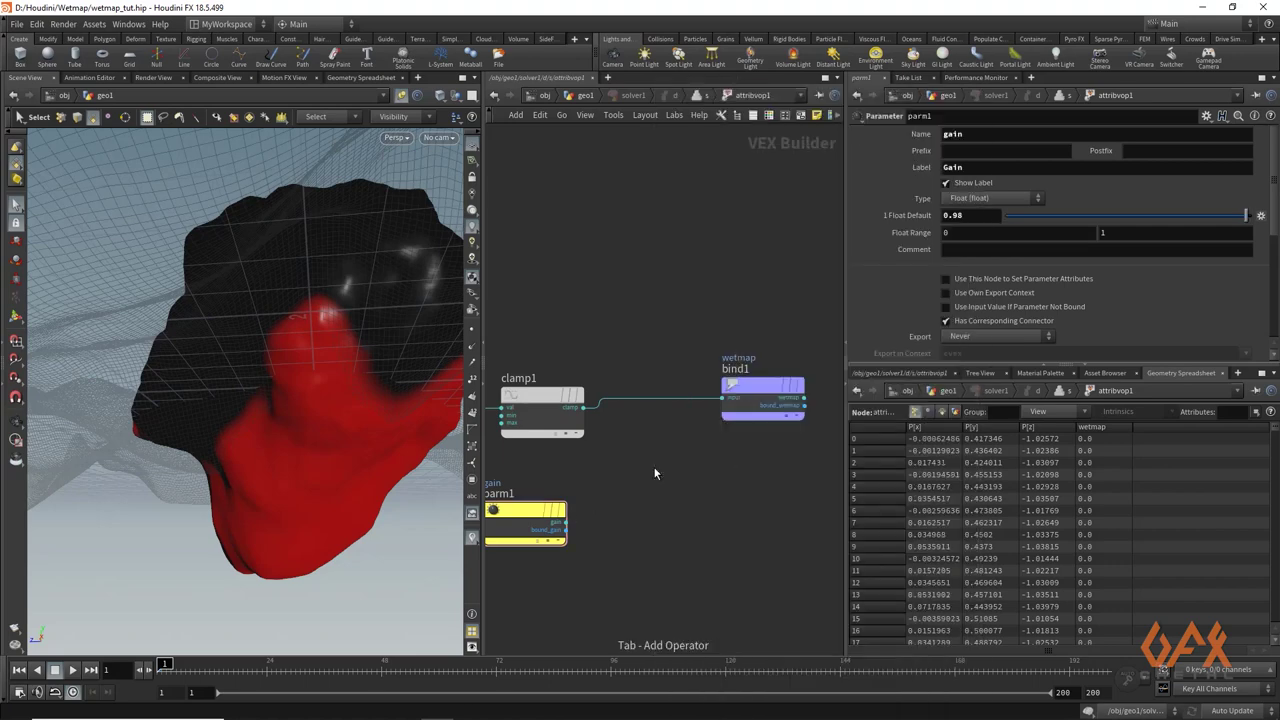
click(655, 473)
drag(658, 471, 699, 397)
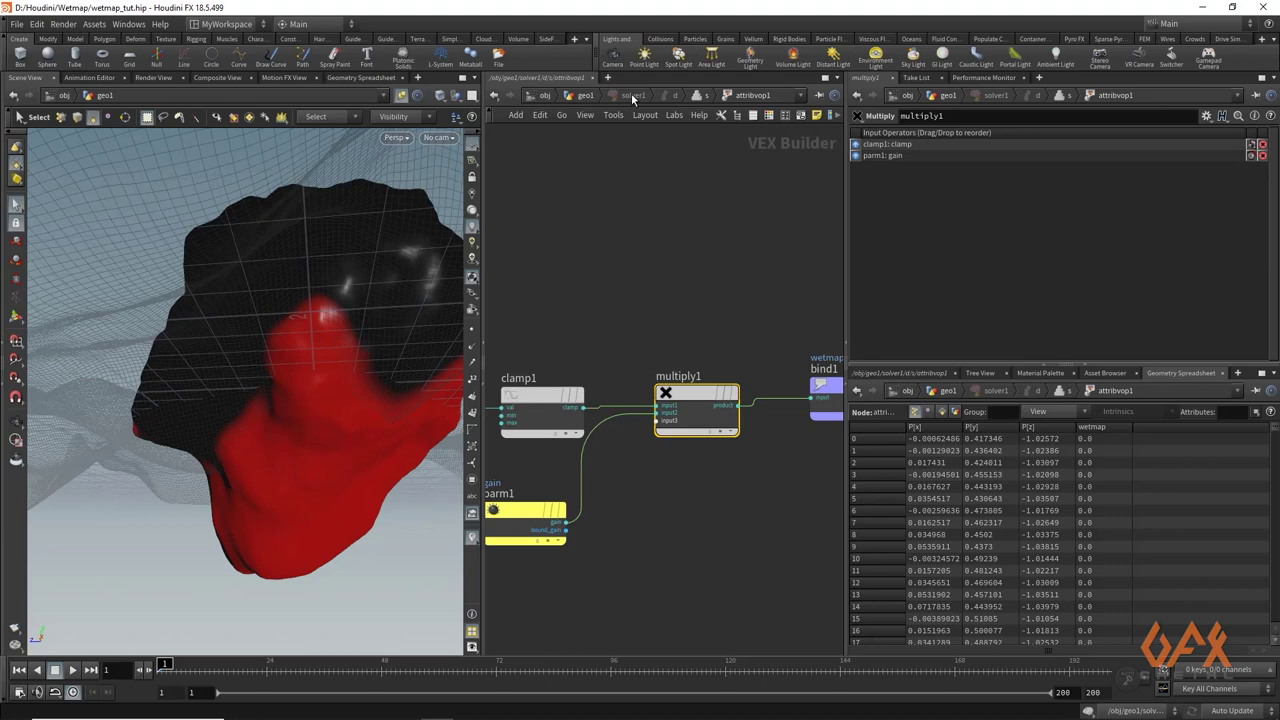
Step: Go up to the solver's inner network and play the simulation to examine the wetmap around the rock
key(u)
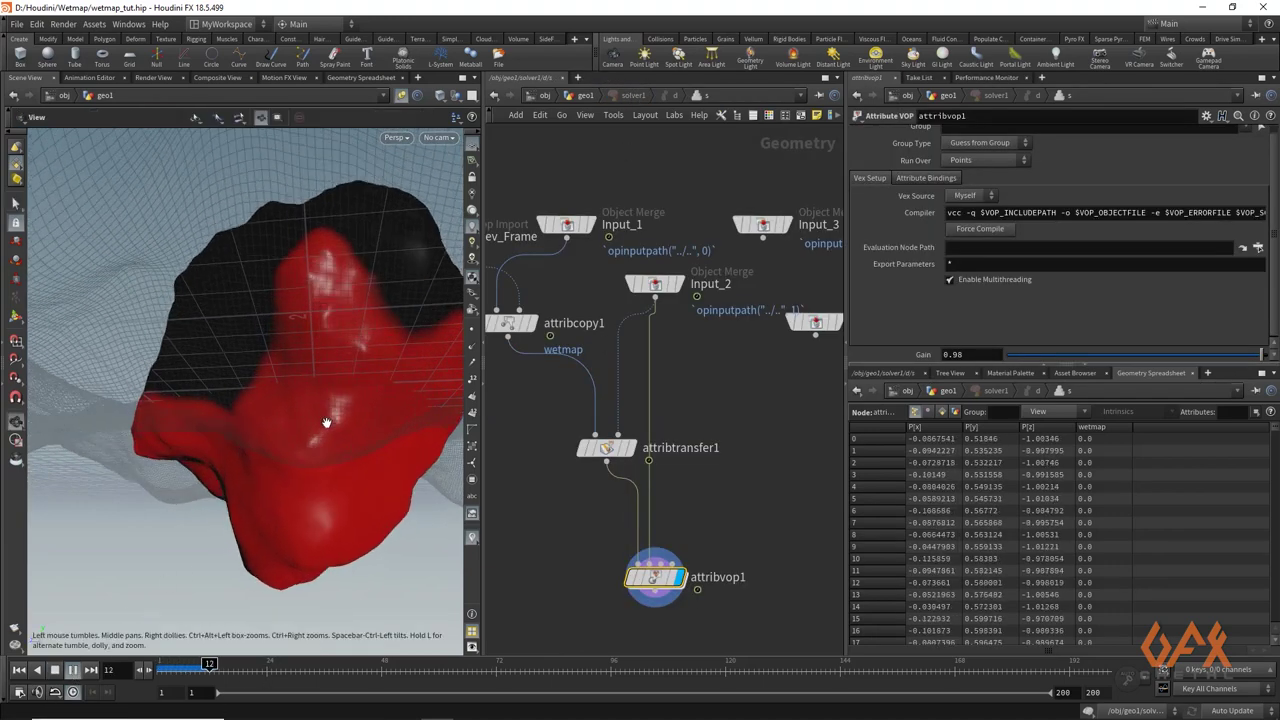
alt+right_drag(326, 420, 211, 405)
alt+drag(211, 405, 268, 451)
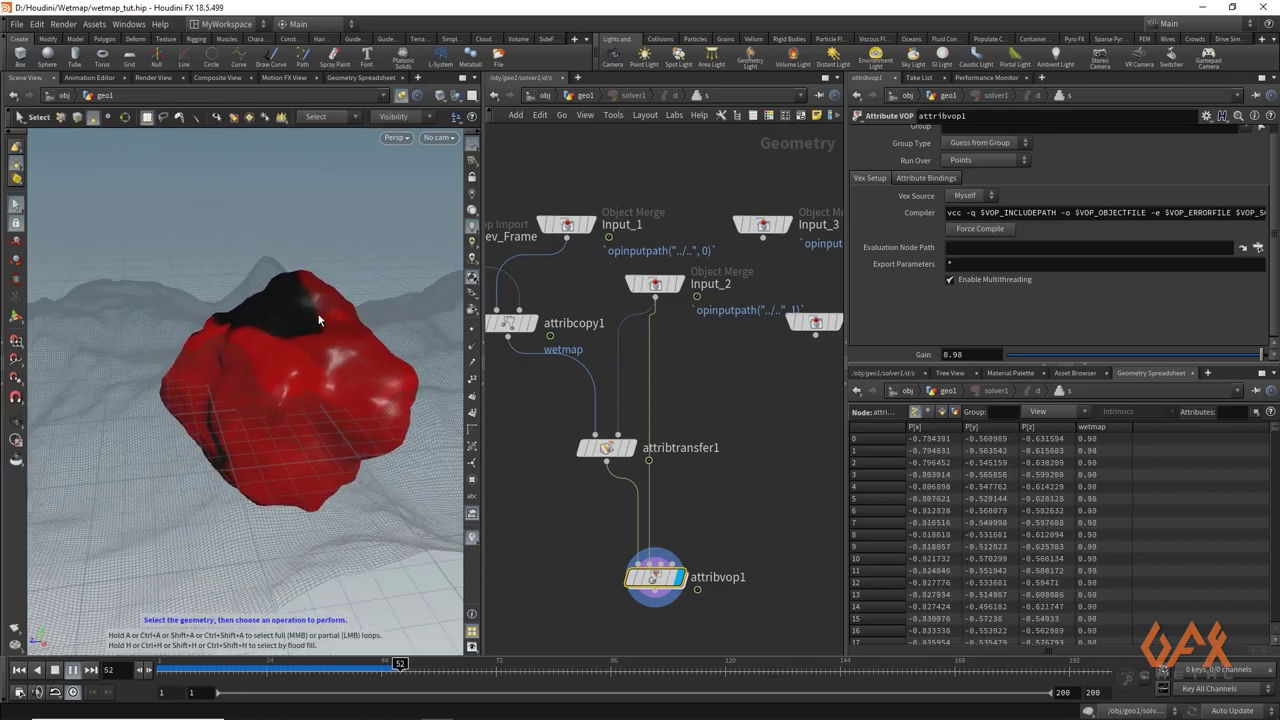
click(74, 669)
Step: Return to frame 1 and set attribvop1's Gain to 0.9
click(162, 667)
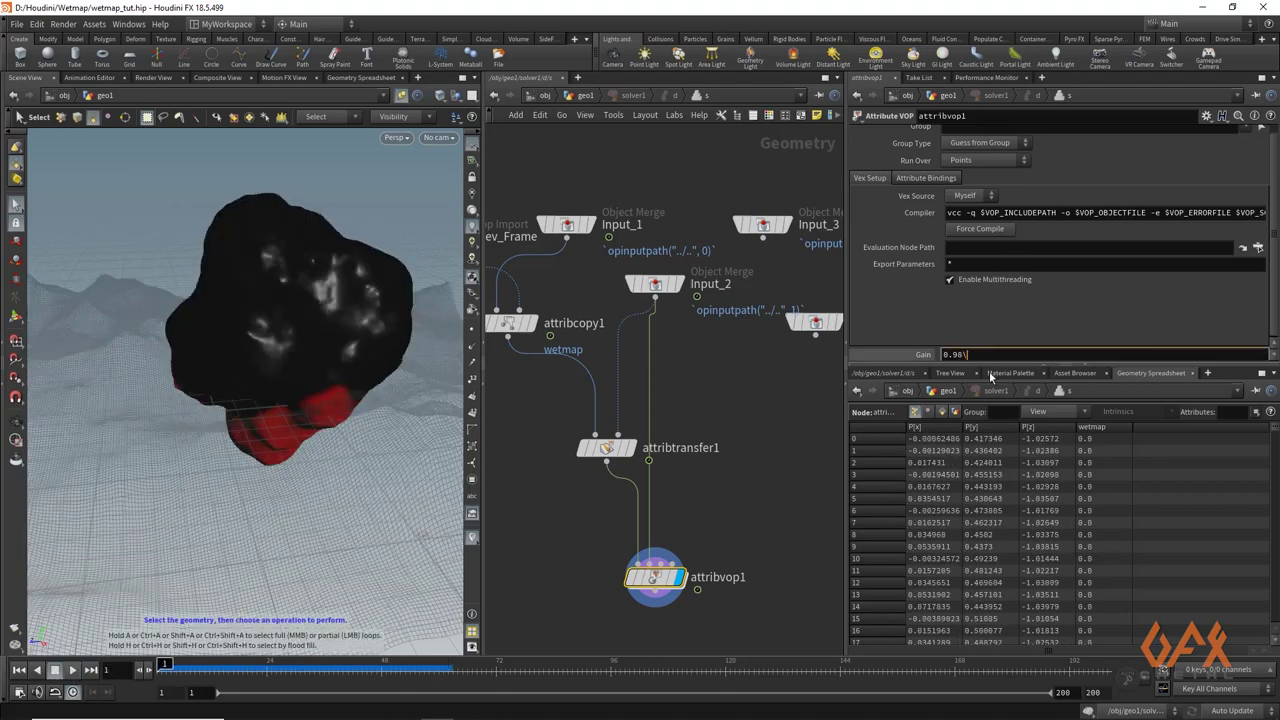
key(BackSpace)
key(Return)
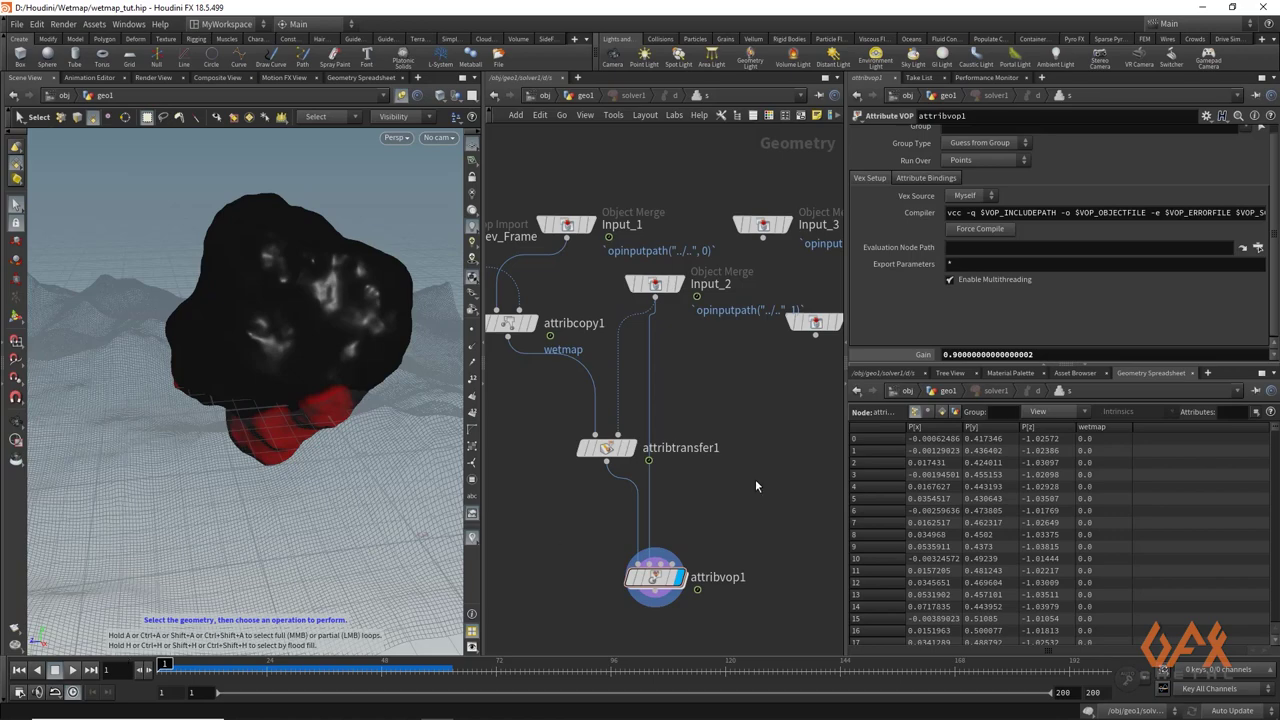
Step: Play the simulation and examine from several sides how the wetmap fades on the rock with the new gain
click(73, 671)
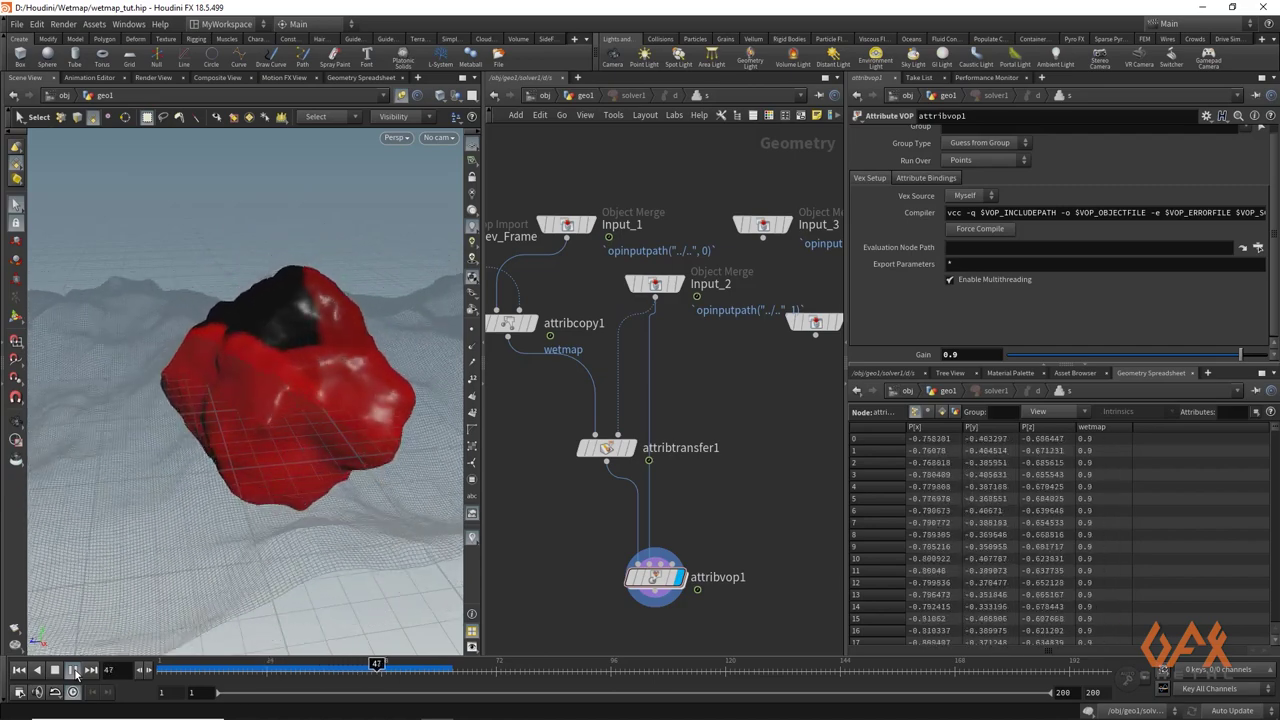
key(Escape)
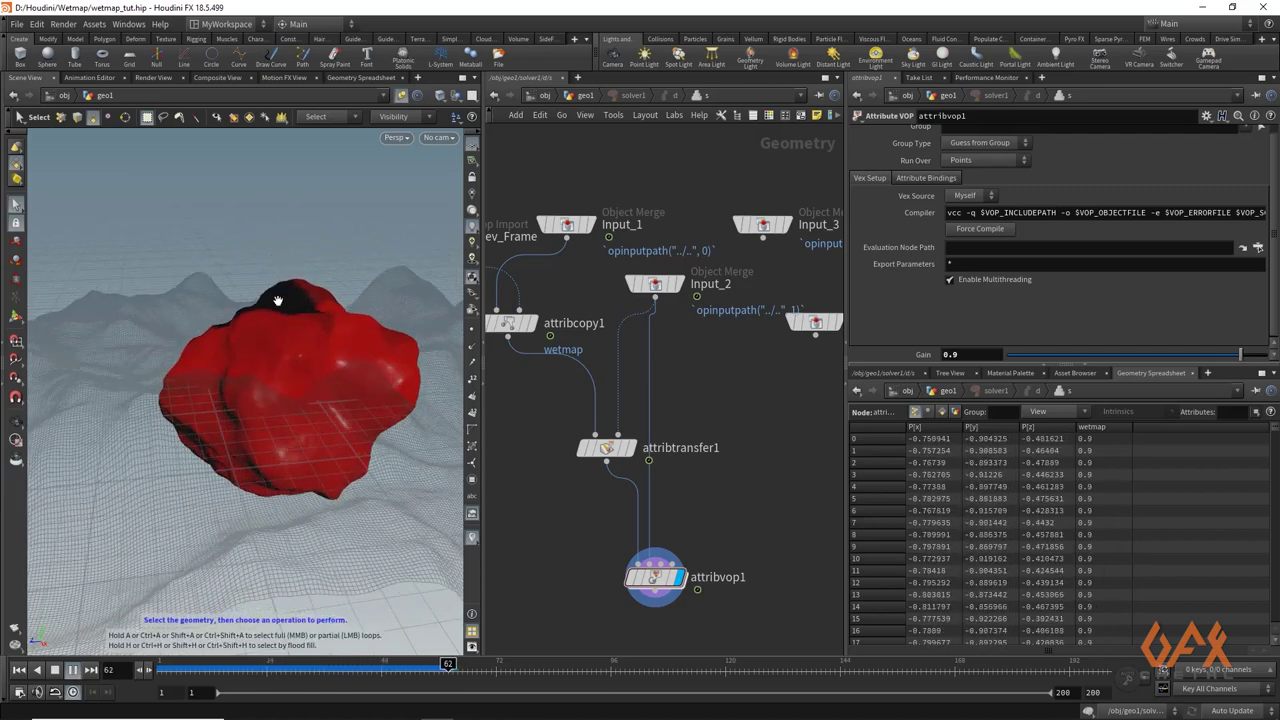
drag(277, 297, 283, 340)
key(s)
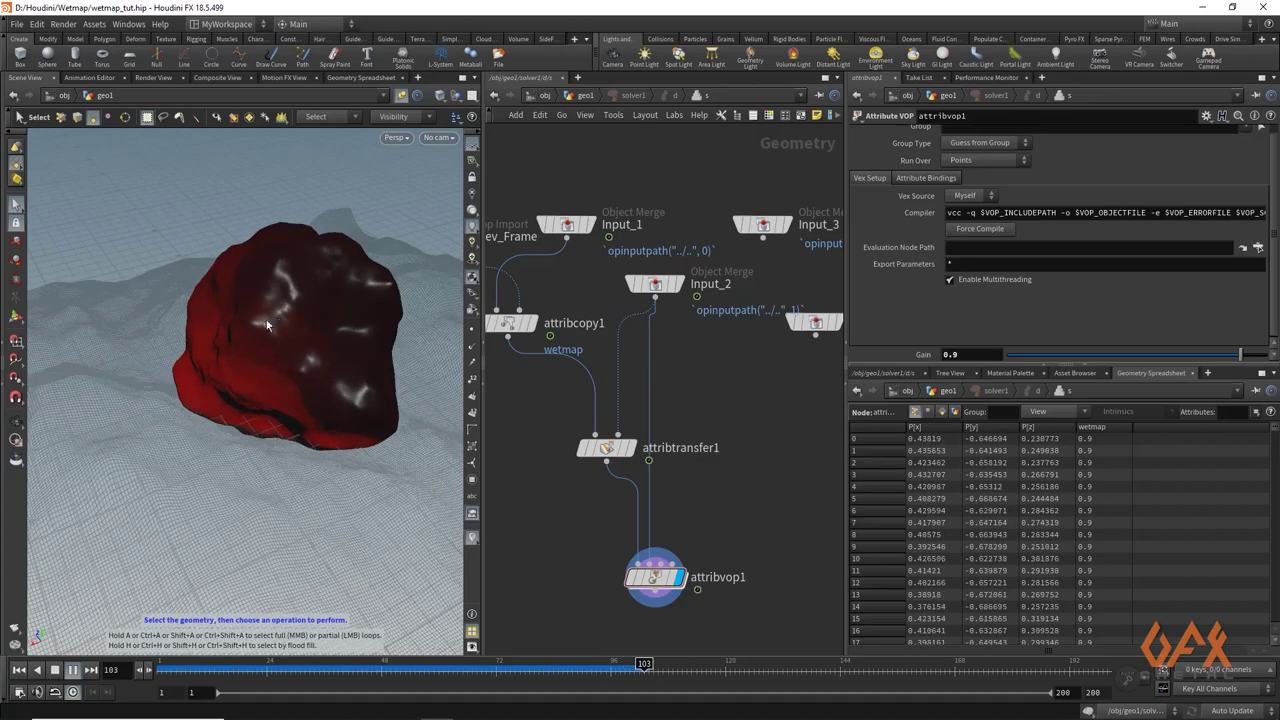
key(Escape)
drag(268, 386, 254, 457)
key(s)
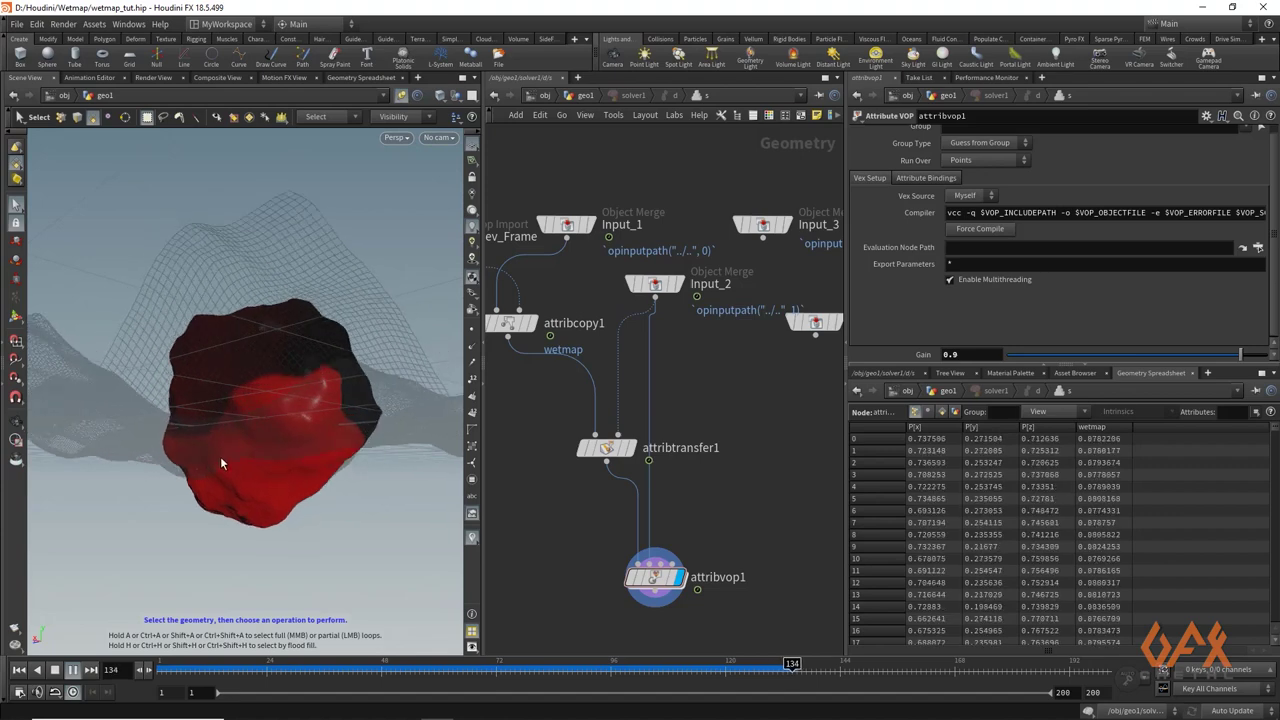
key(Escape)
drag(220, 456, 234, 409)
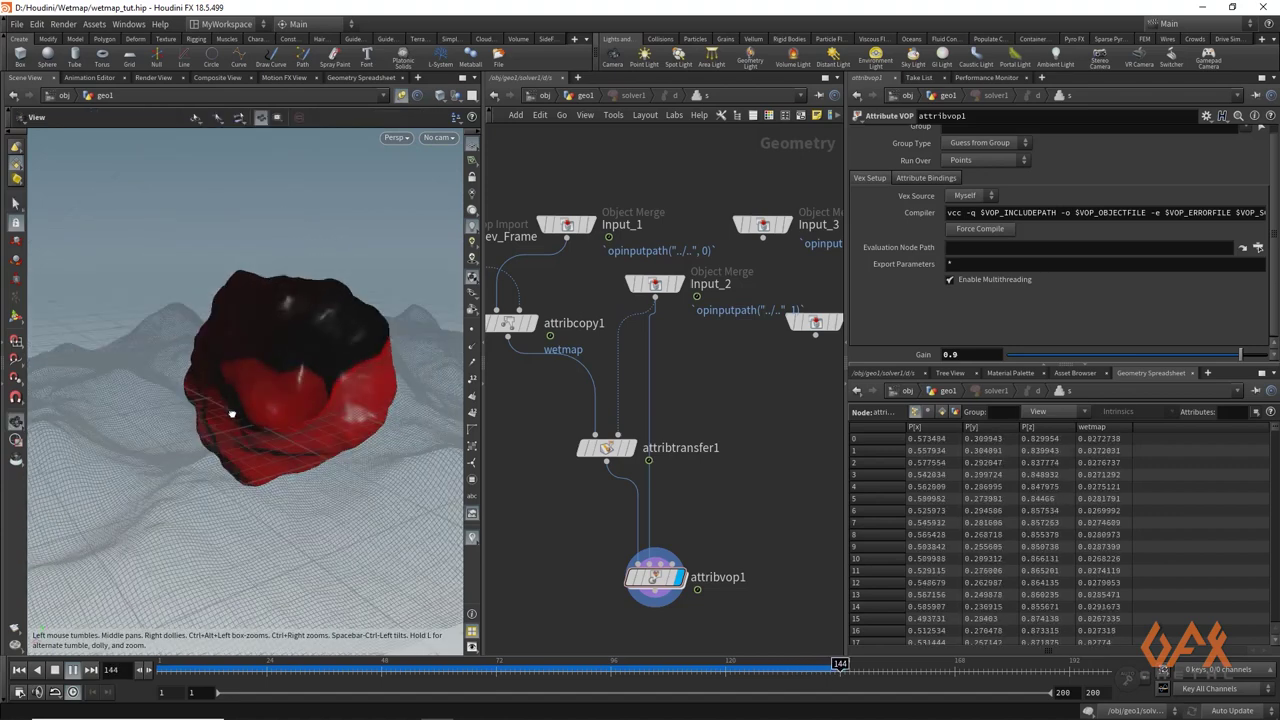
key(s)
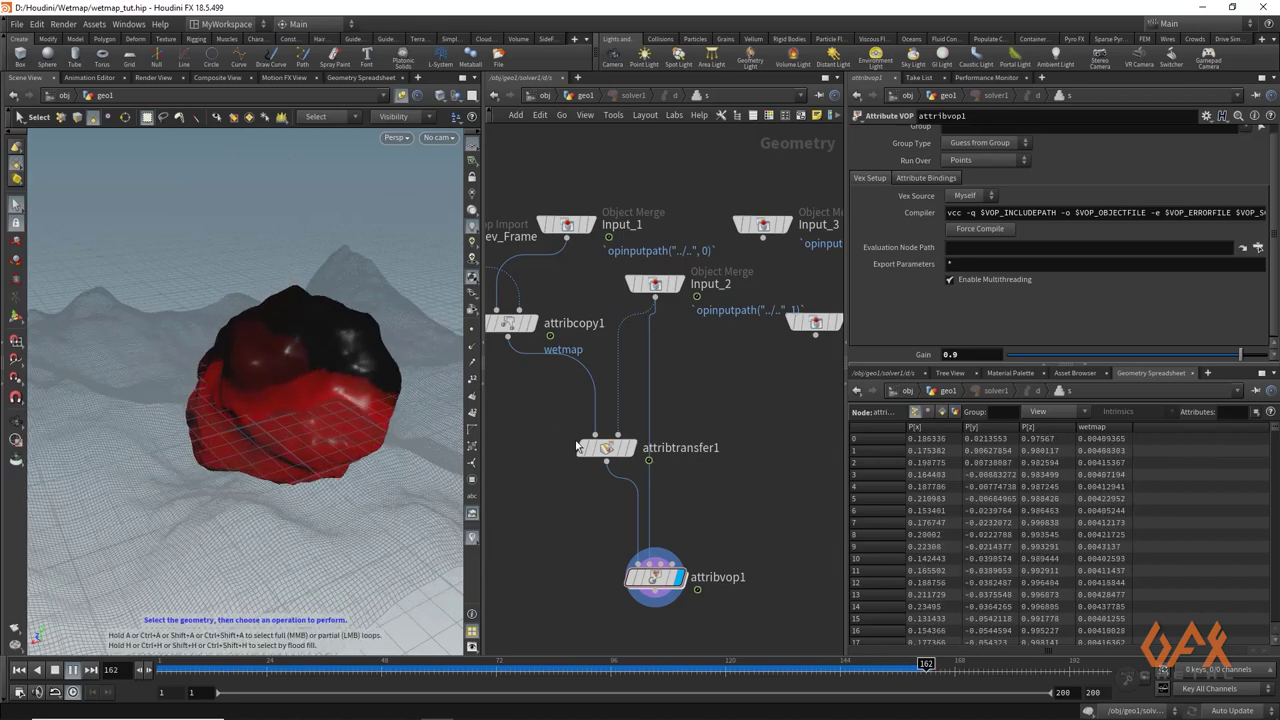
Step: Review the geo1 network, reopen solver1 and inspect the rock's wetmap during playback
click(586, 95)
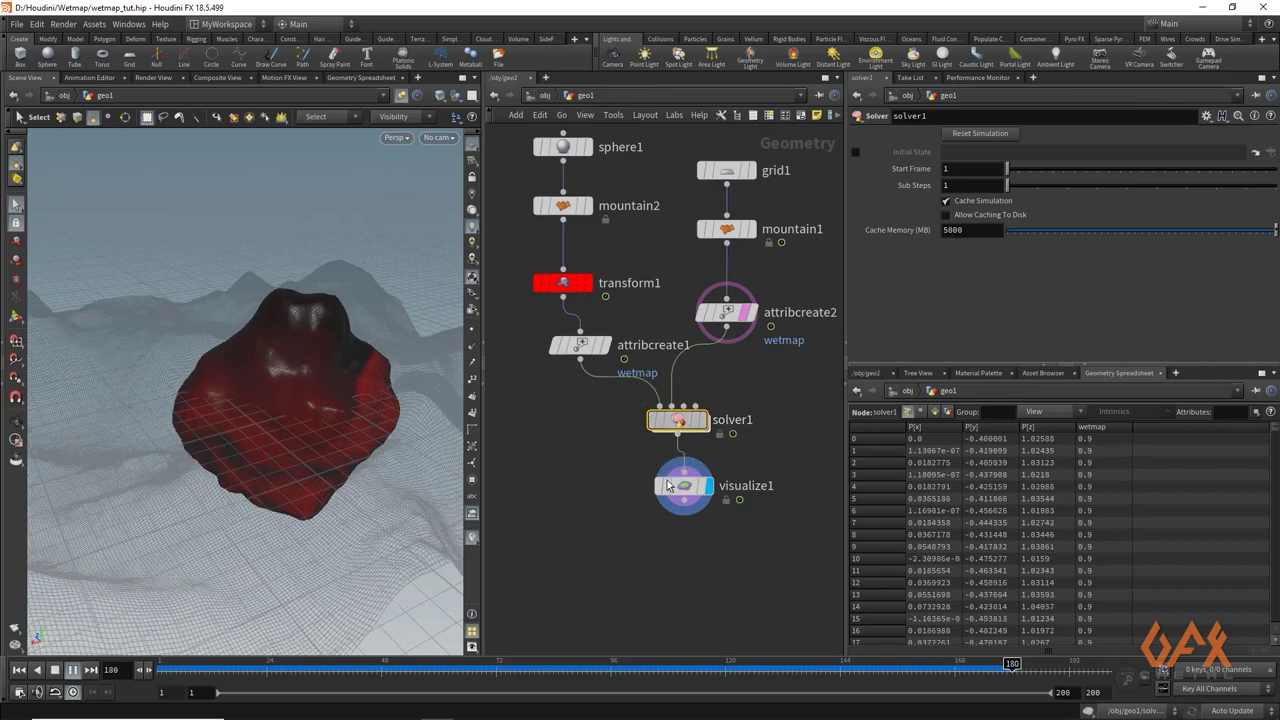
double_click(680, 420)
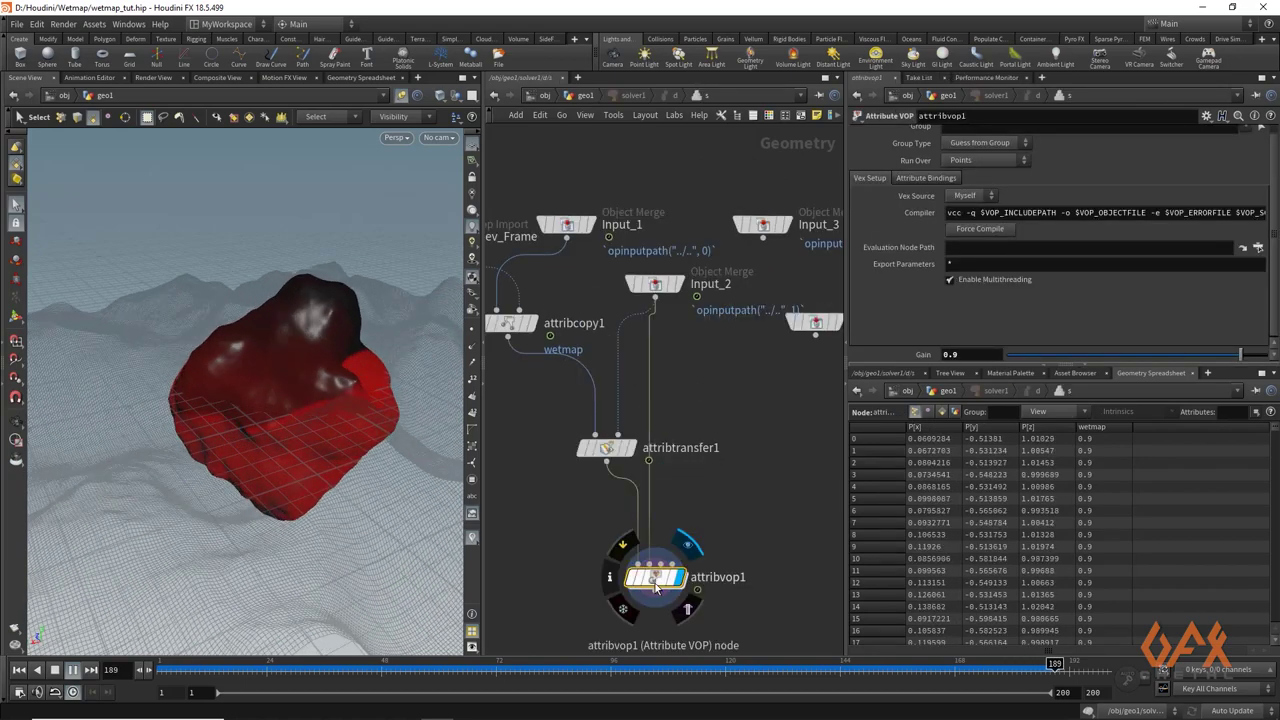
alt+drag(327, 430, 227, 429)
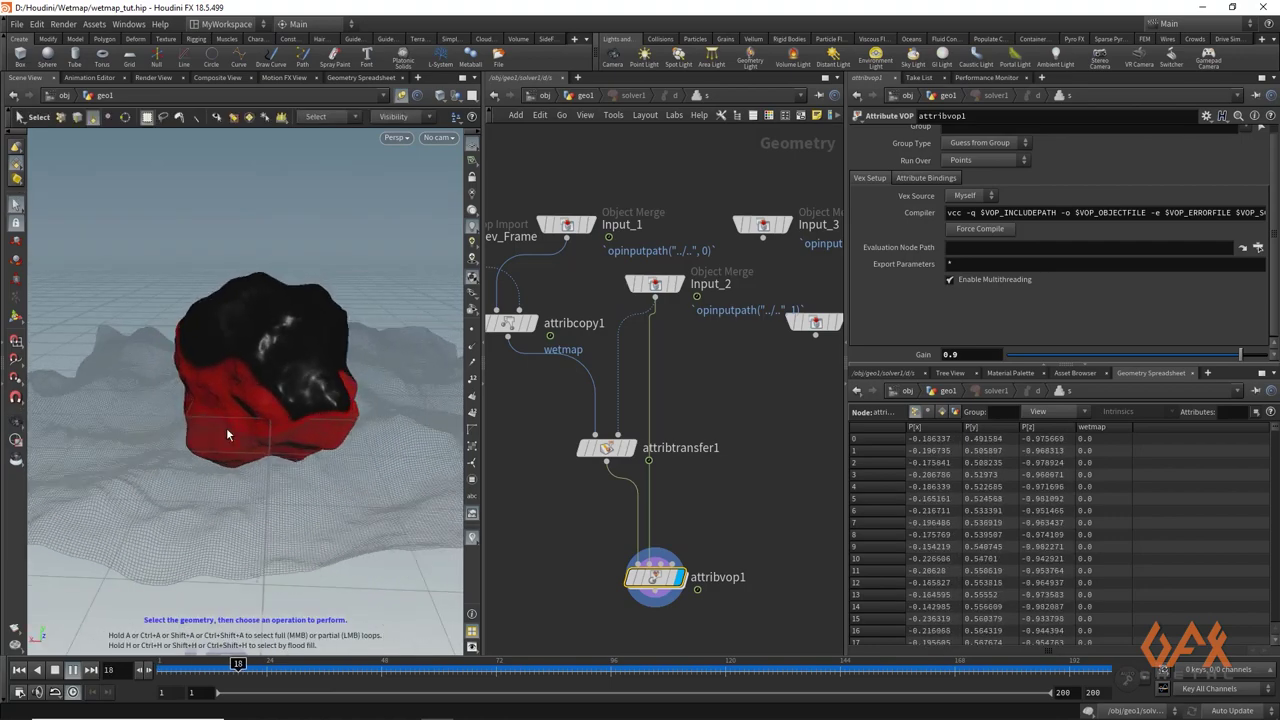